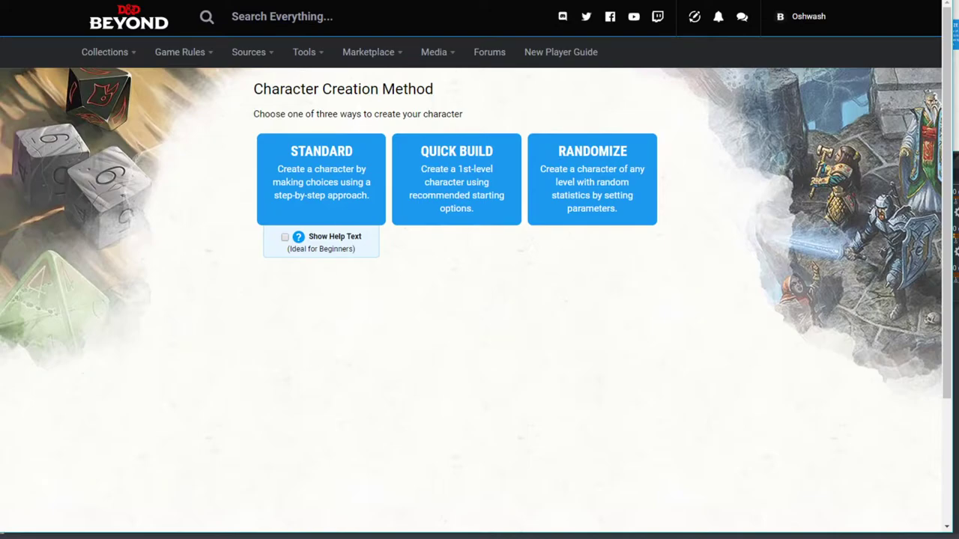
Step: Maximize the browser, start a Standard step-by-step character, and scroll its Character Preferences
key(super+Up)
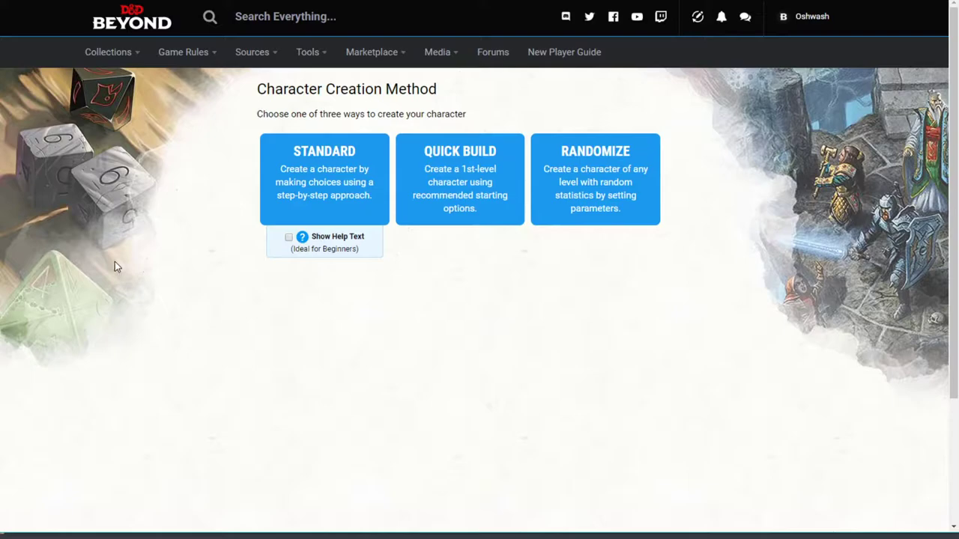
click(310, 195)
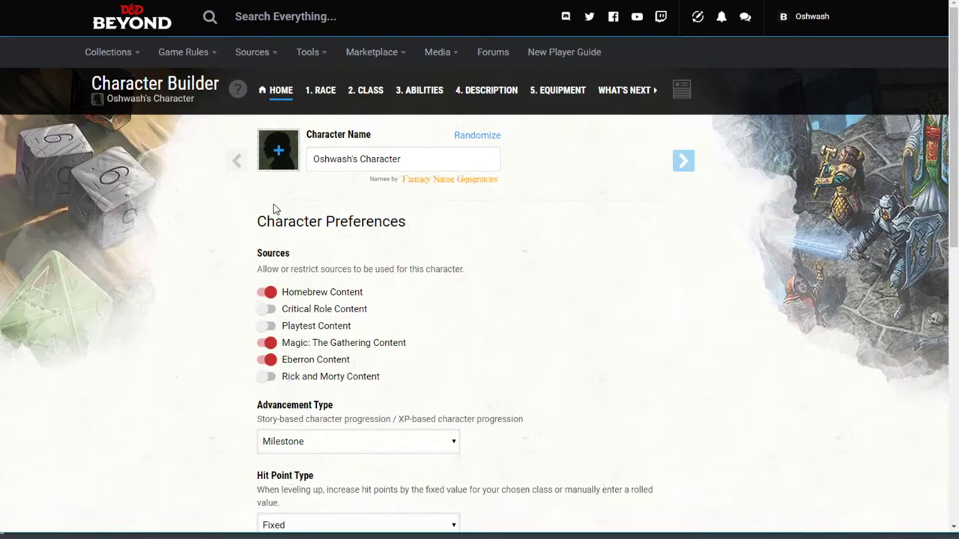
mouse_move(812, 17)
scroll(349, 152, down, 2)
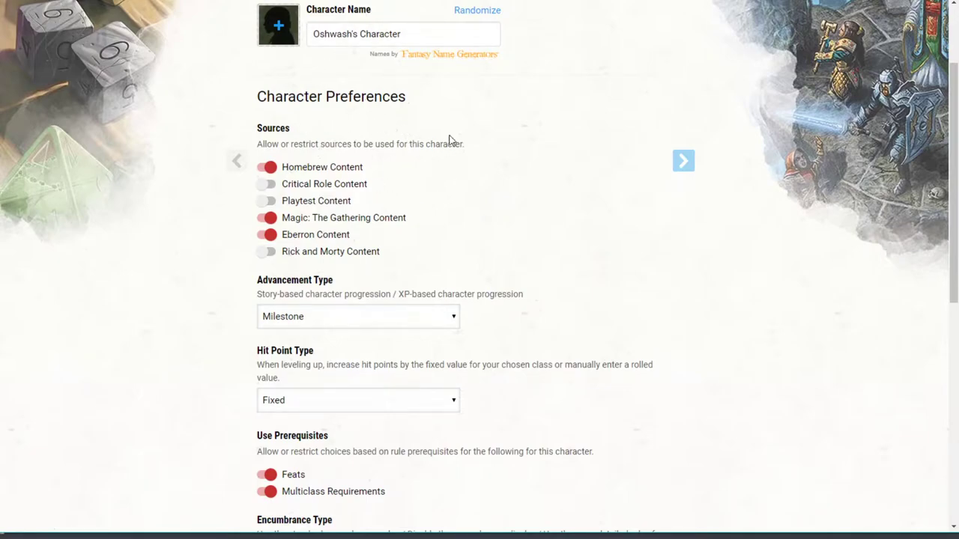
scroll(448, 131, down, 1)
scroll(448, 130, up, 3)
scroll(427, 259, down, 1)
scroll(431, 267, up, 1)
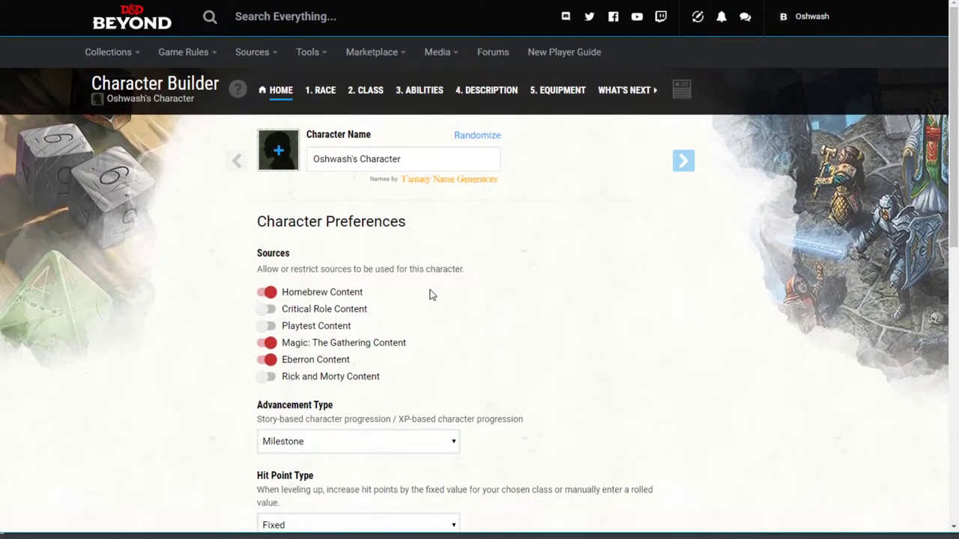
scroll(399, 283, down, 1)
scroll(355, 246, down, 1)
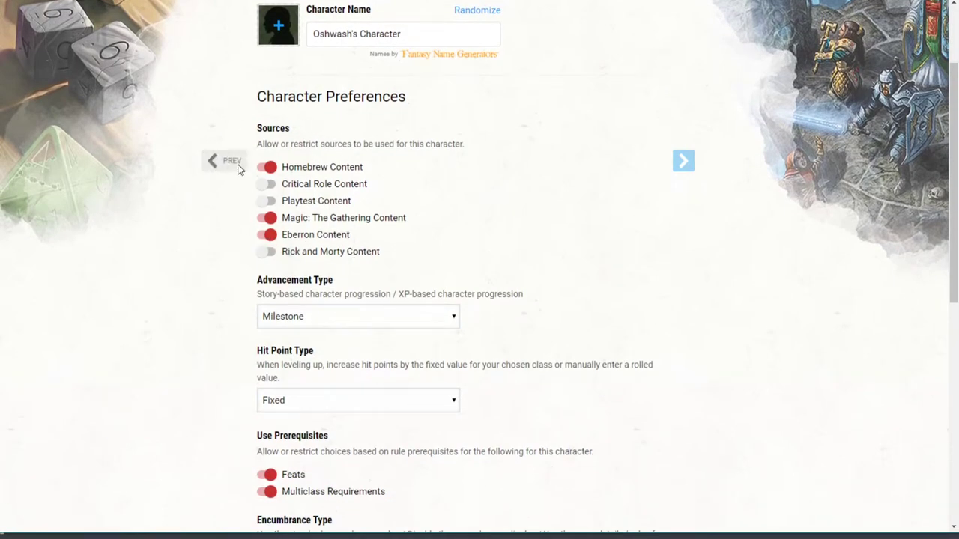
Step: Preview the Race step, return Home, and highlight the Homebrew Content label
click(685, 162)
click(234, 161)
scroll(378, 296, down, 2)
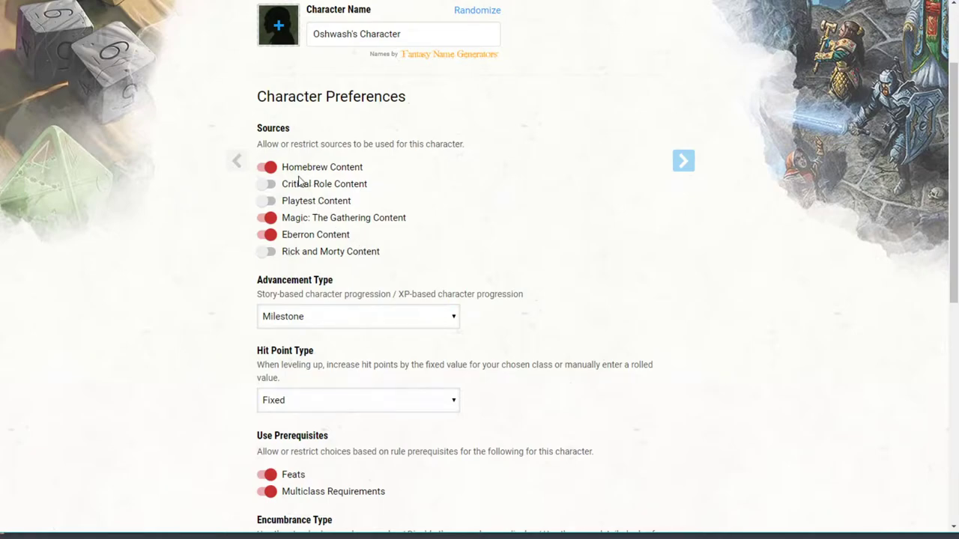
drag(287, 167, 390, 219)
click(336, 233)
scroll(446, 210, up, 3)
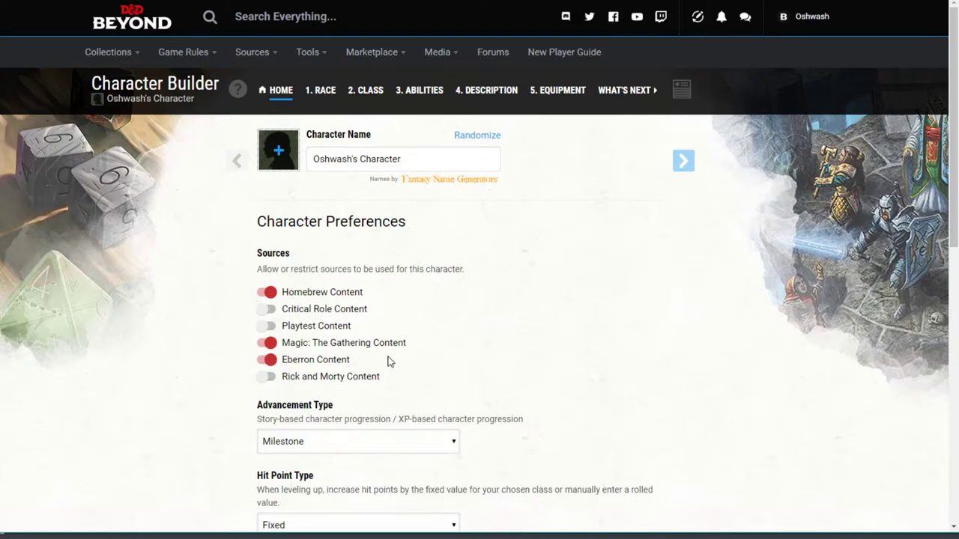
scroll(300, 320, down, 1)
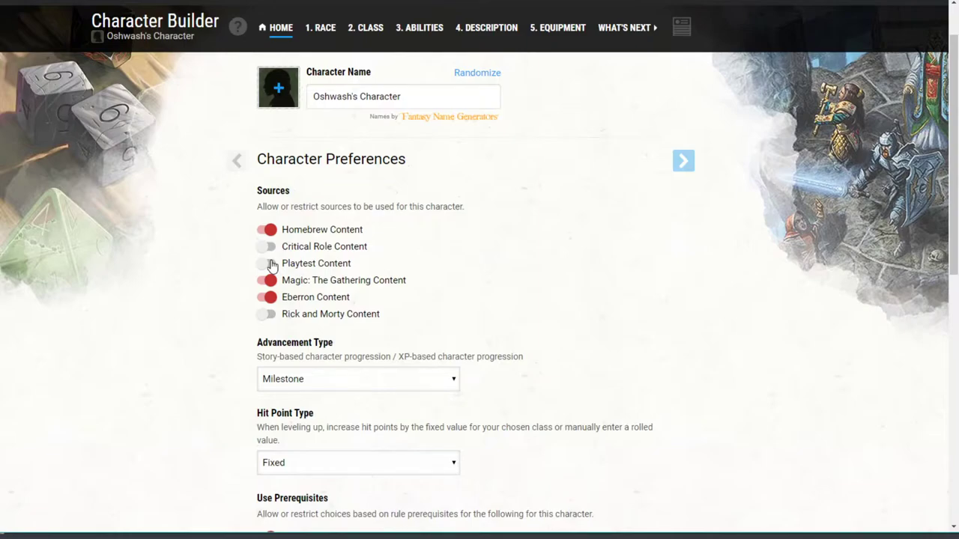
scroll(372, 265, up, 1)
scroll(370, 278, down, 1)
scroll(369, 278, up, 1)
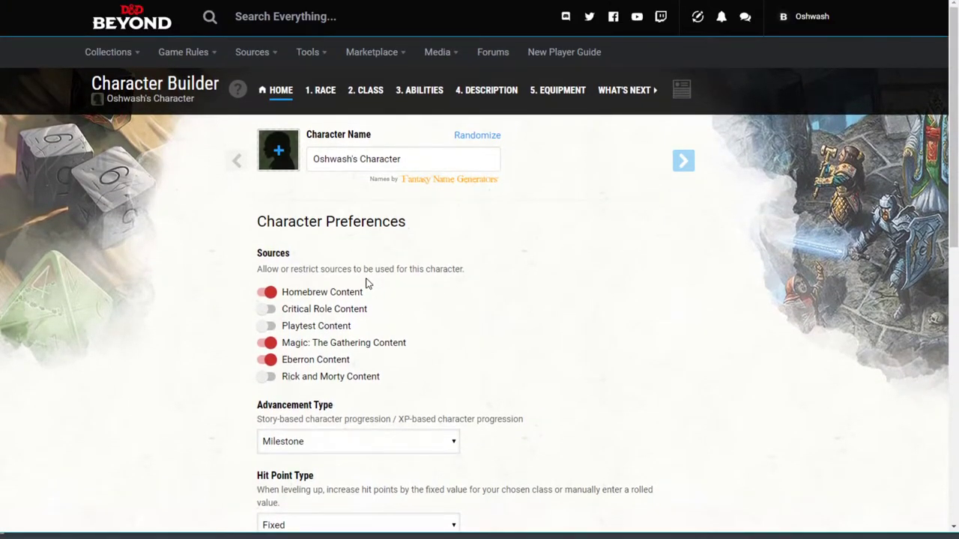
scroll(367, 283, down, 2)
Step: Enable Critical Role Content and Playtest Content as character sources
click(268, 184)
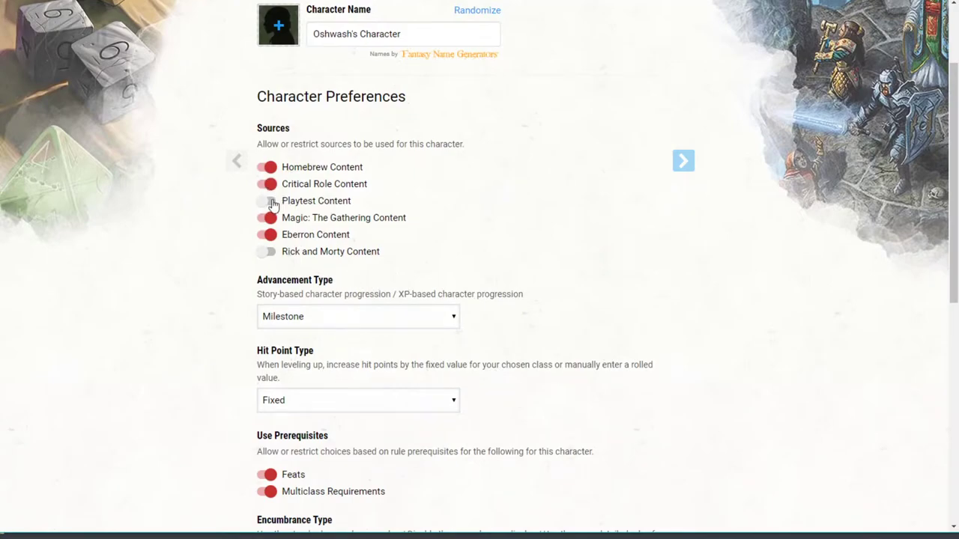
click(269, 201)
scroll(397, 255, down, 1)
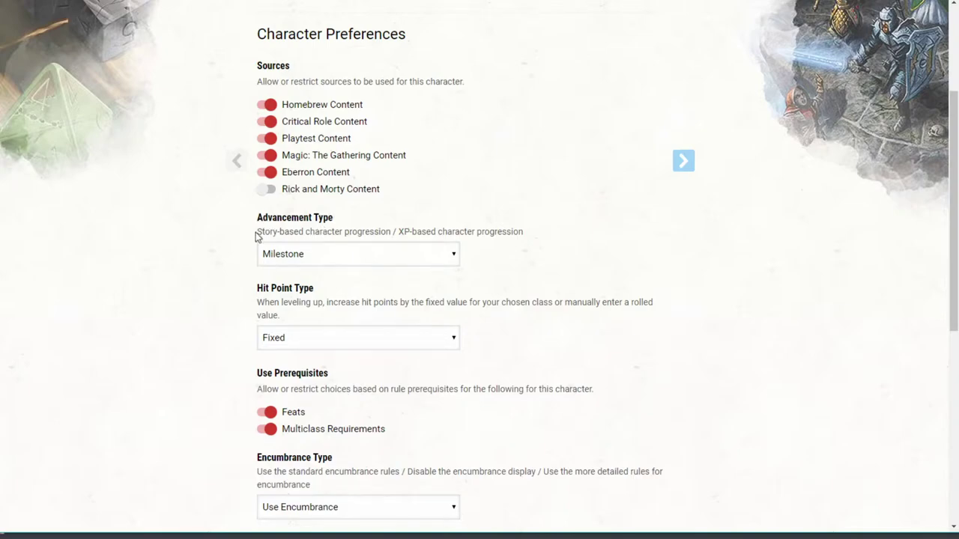
drag(257, 236, 516, 232)
click(514, 233)
Step: Set the Advancement Type to XP and confirm the change
click(414, 255)
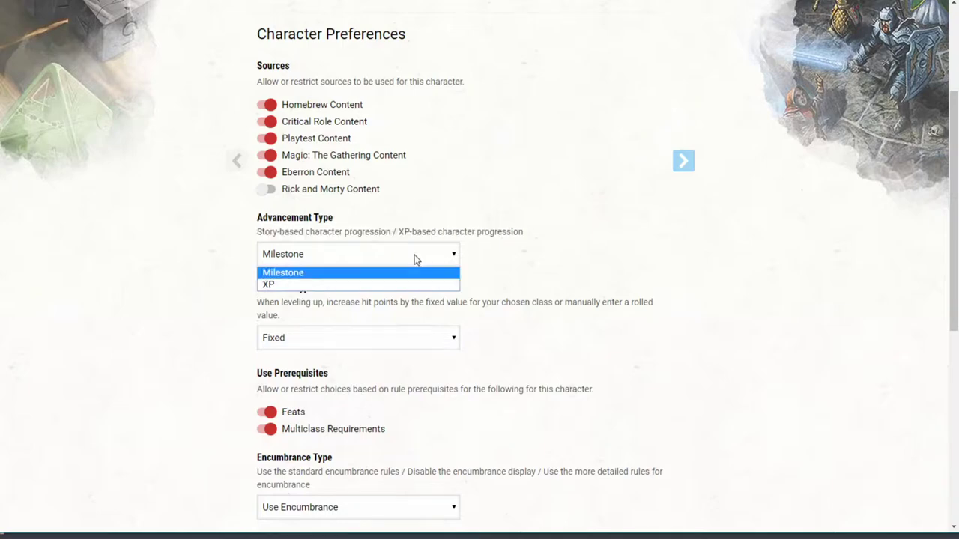
click(365, 284)
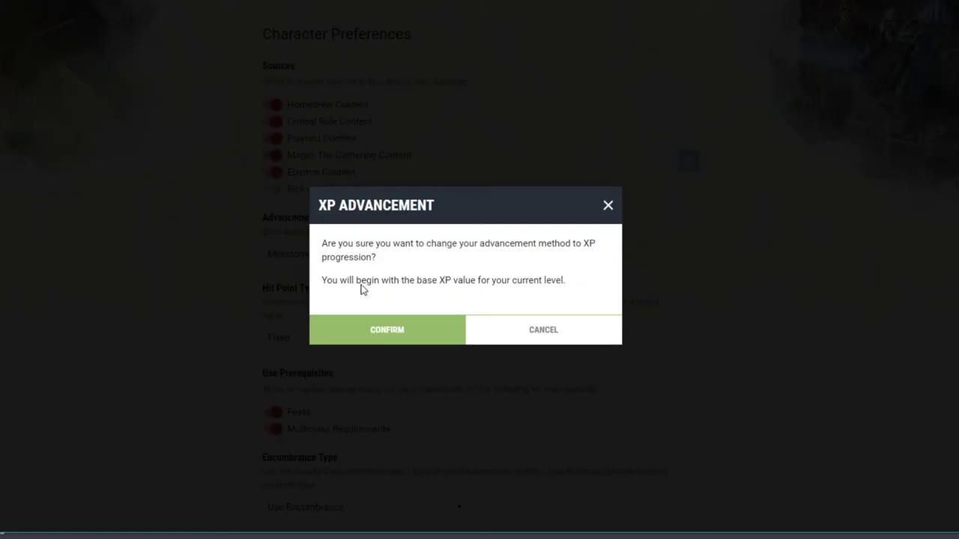
drag(327, 244, 360, 338)
click(359, 338)
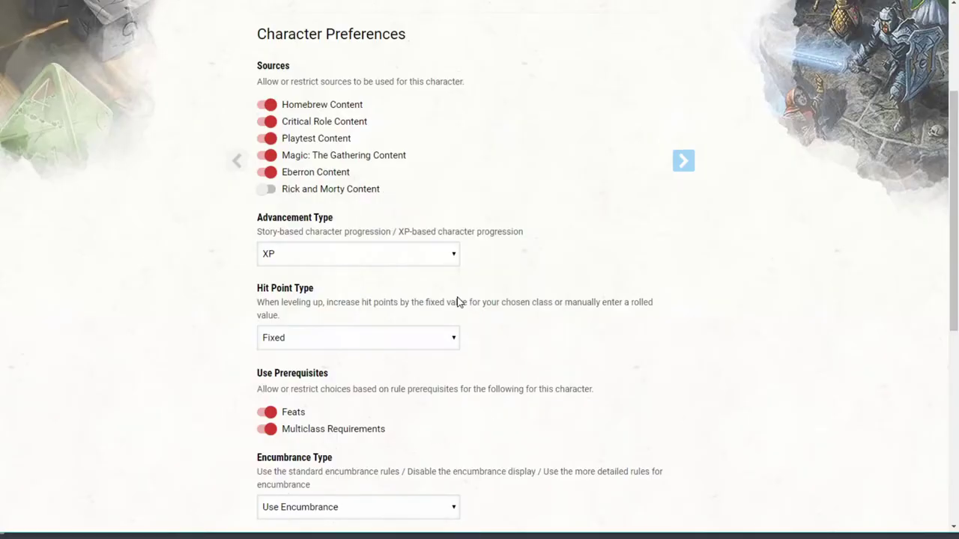
scroll(335, 307, down, 1)
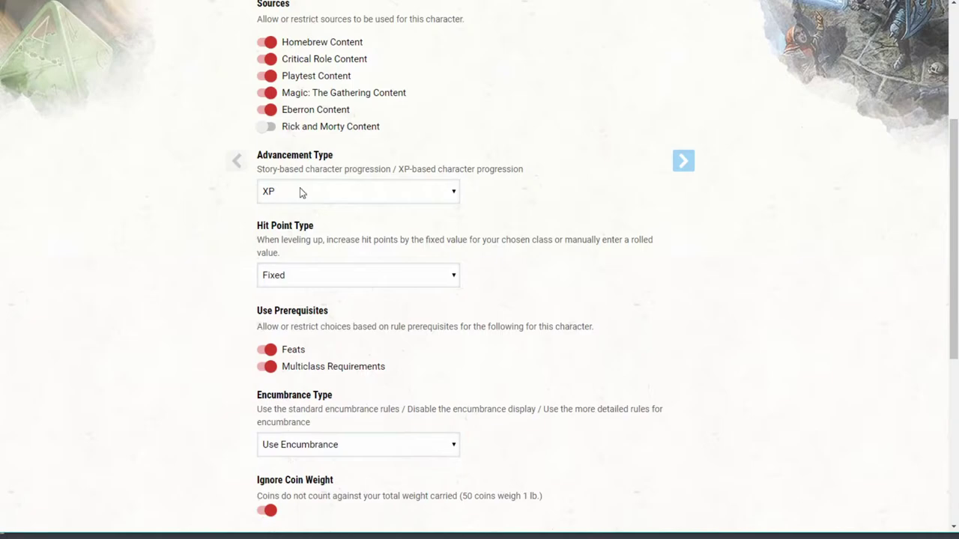
click(325, 188)
click(331, 188)
click(333, 200)
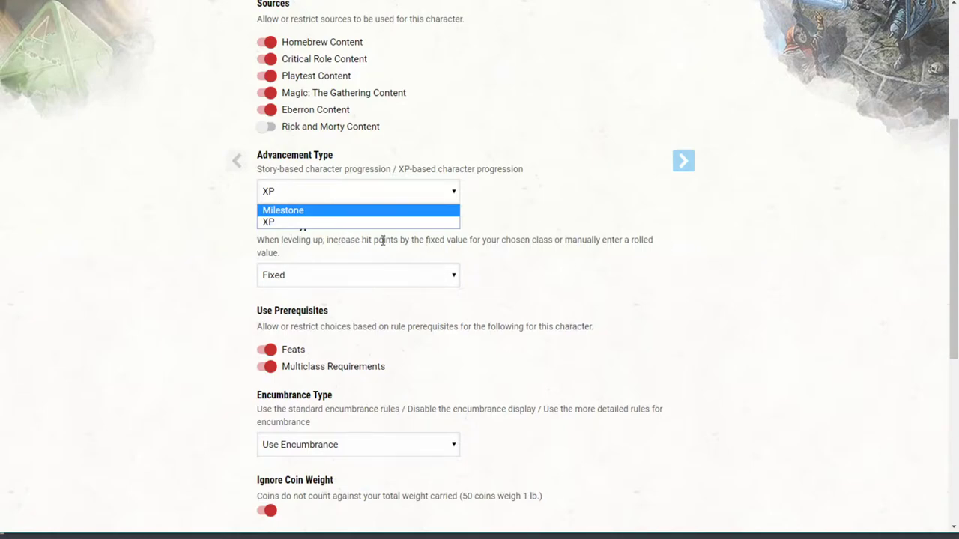
Step: Raise Chrome's page zoom from 100% to 125% and scroll the preferences
click(946, 0)
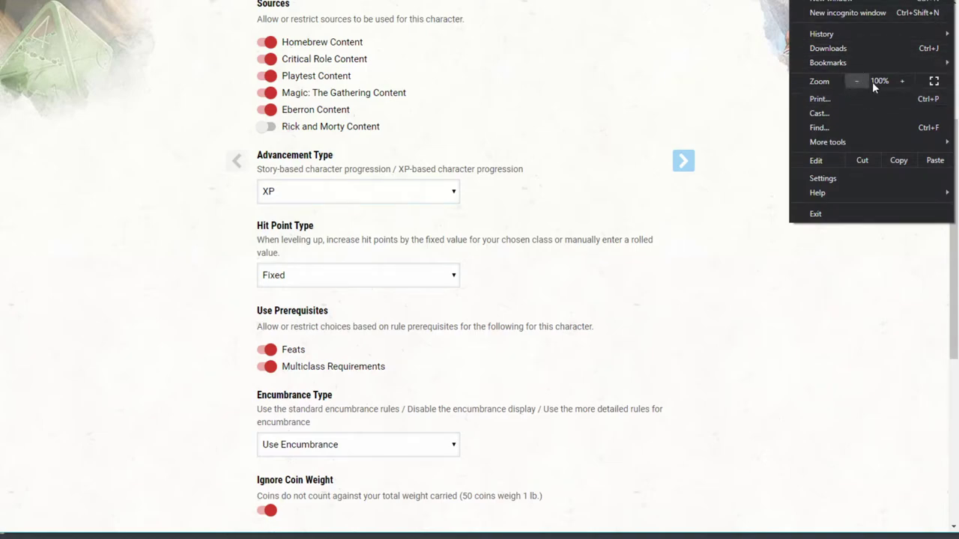
click(902, 81)
click(902, 81)
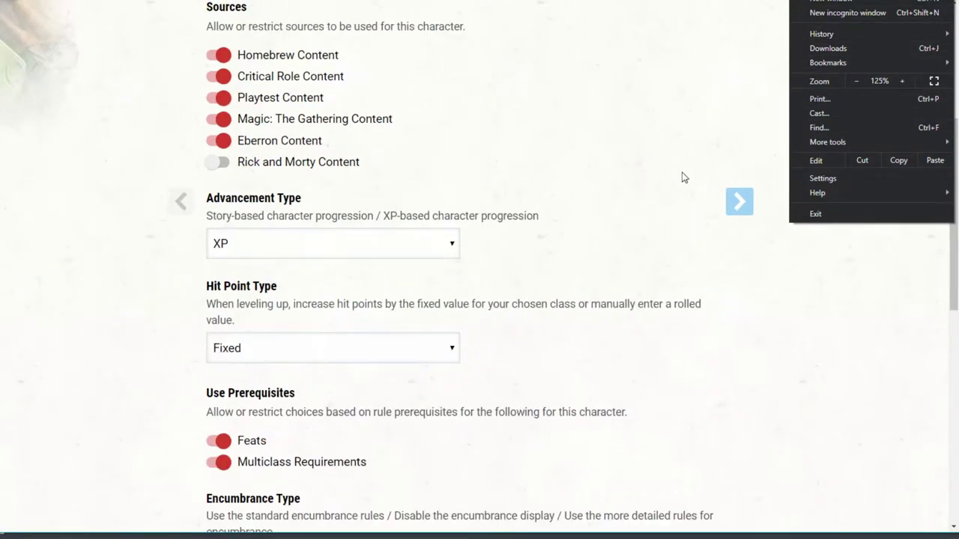
click(646, 151)
scroll(535, 300, down, 3)
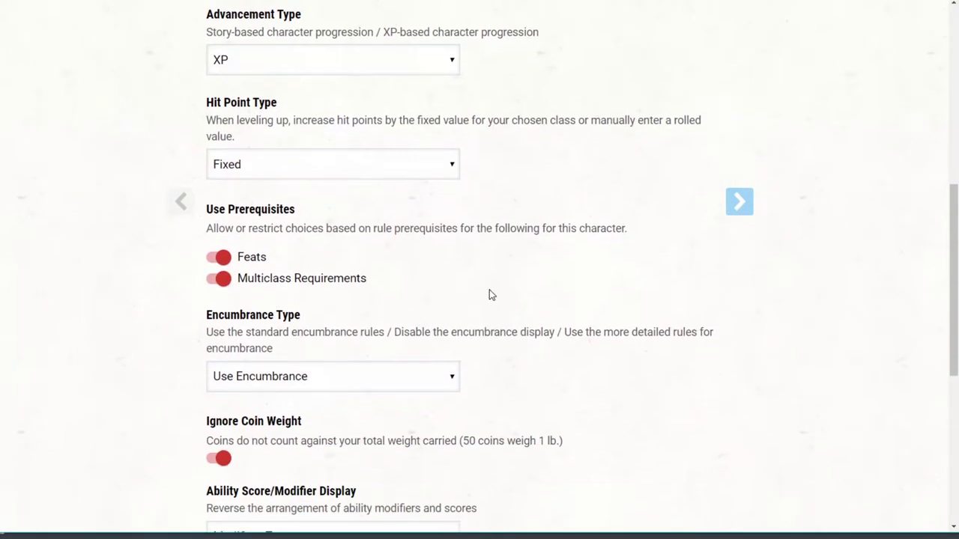
scroll(490, 293, up, 2)
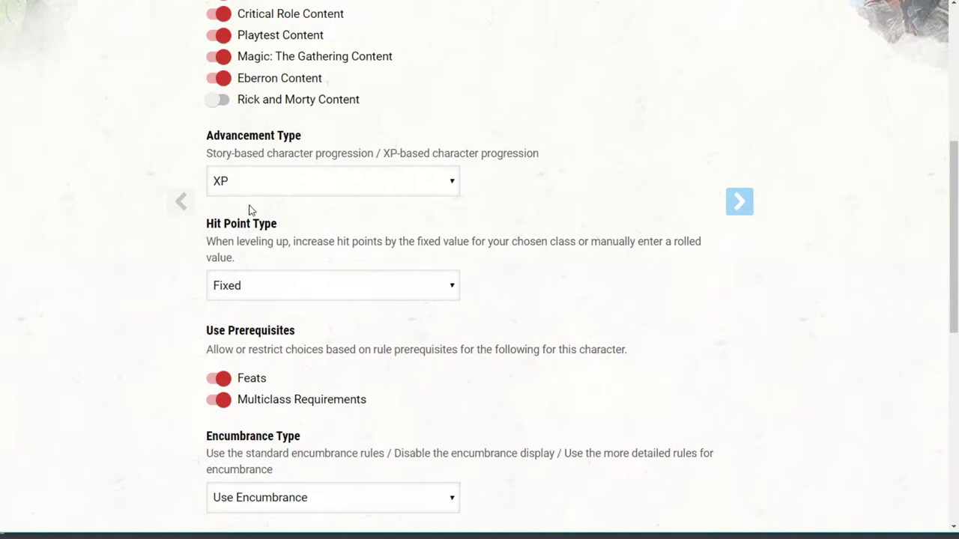
scroll(287, 242, down, 1)
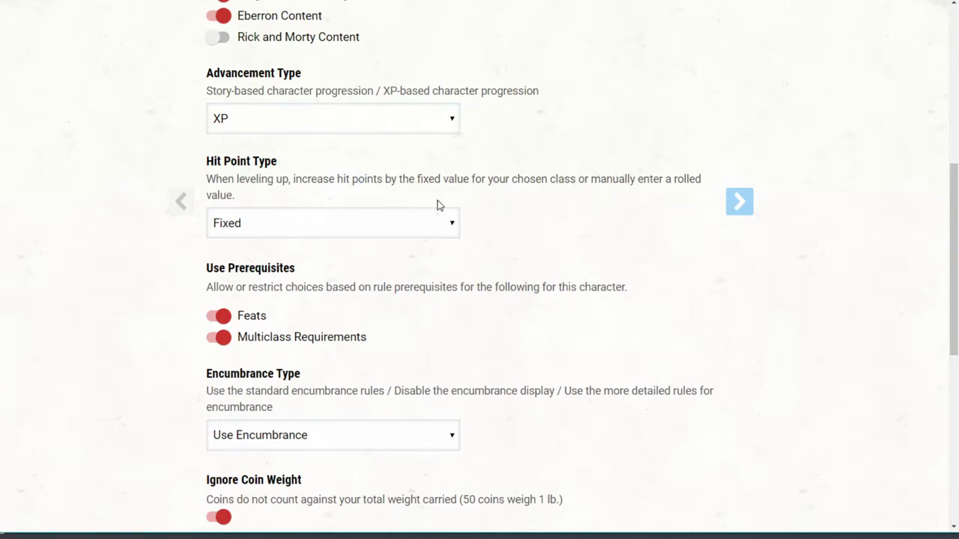
click(259, 219)
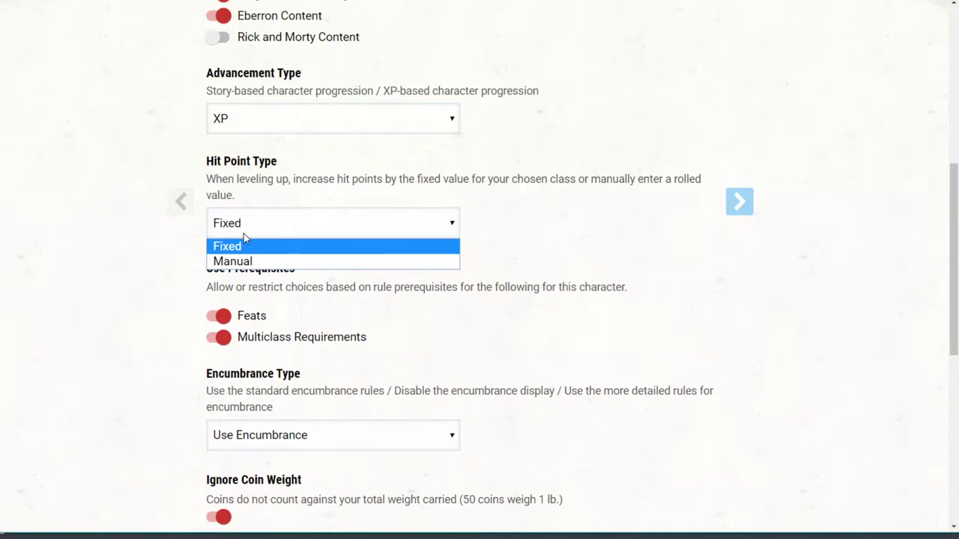
click(291, 221)
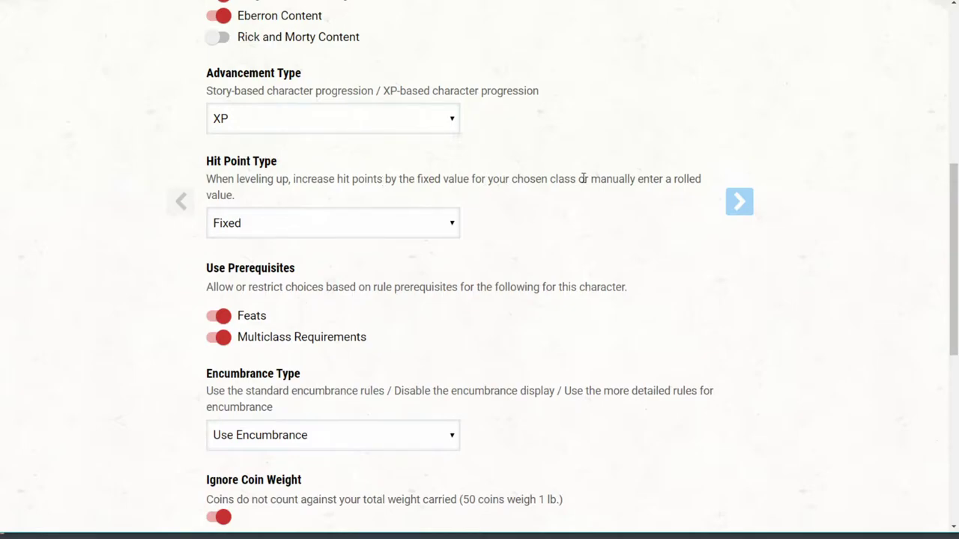
scroll(353, 285, down, 1)
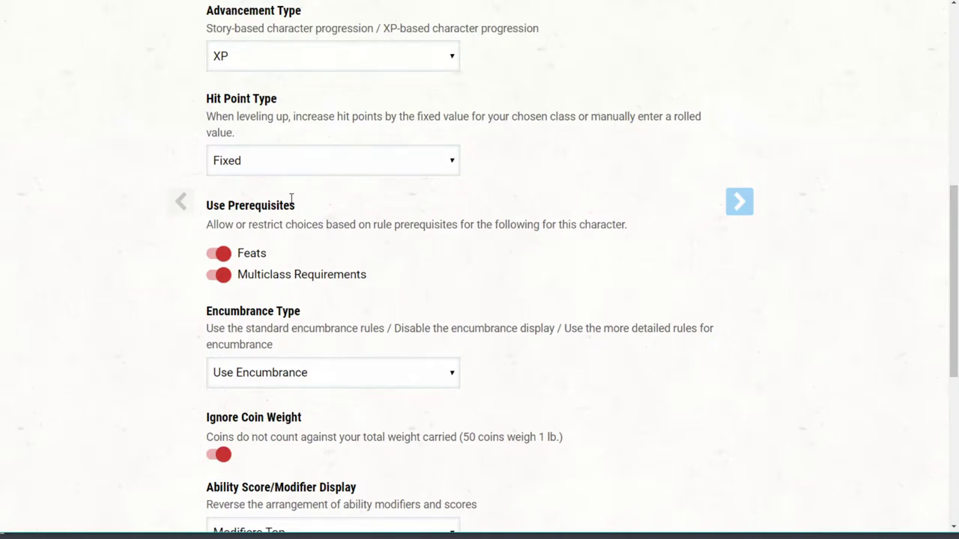
scroll(259, 193, up, 1)
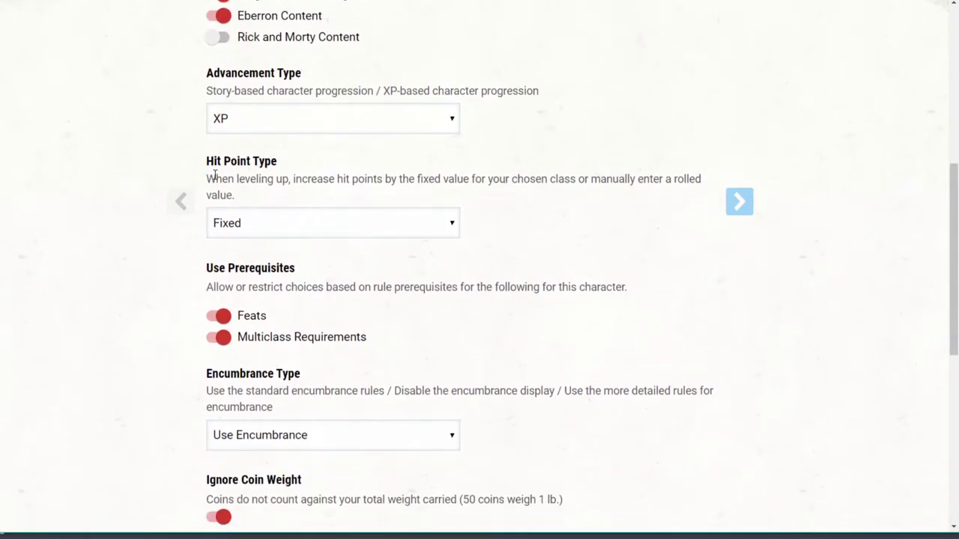
drag(209, 165, 319, 165)
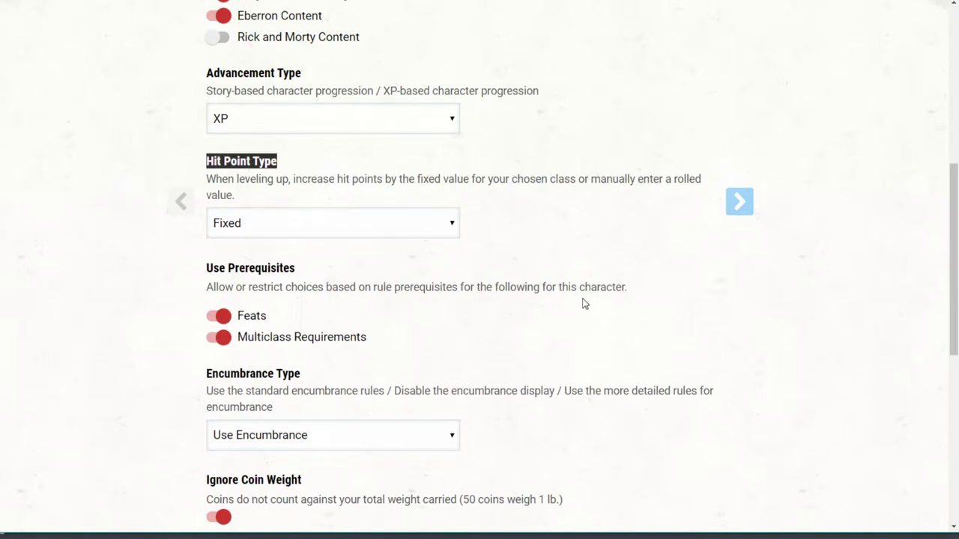
Step: Review the Encumbrance Type options, keeping Use Encumbrance
scroll(327, 287, down, 1)
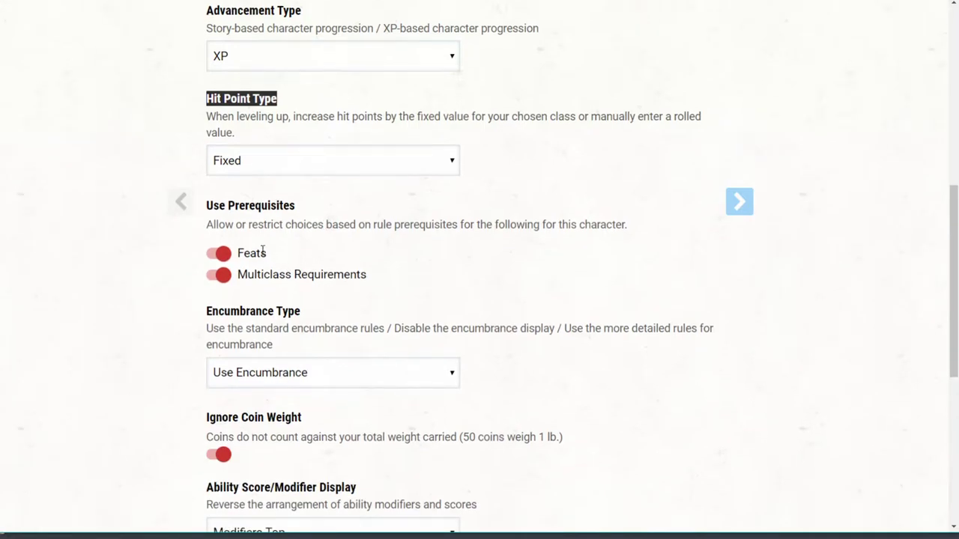
click(228, 210)
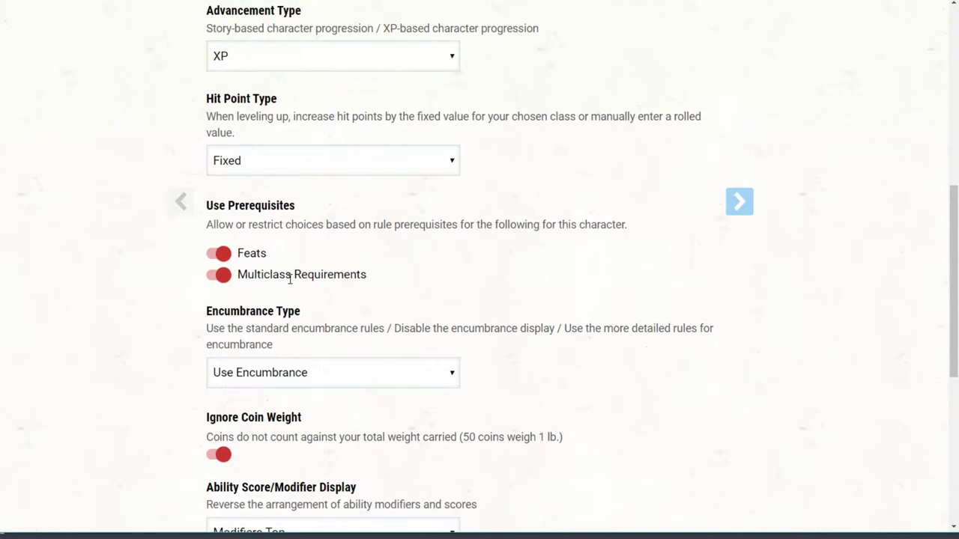
scroll(328, 302, down, 1)
drag(209, 251, 277, 256)
click(279, 259)
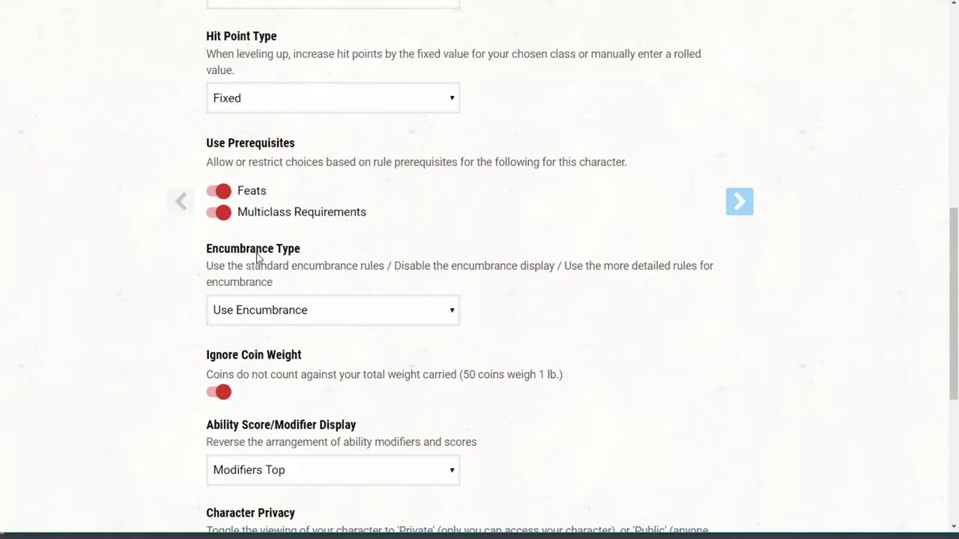
click(290, 299)
click(288, 302)
scroll(401, 266, down, 1)
click(335, 251)
click(343, 218)
drag(289, 203, 384, 204)
click(384, 204)
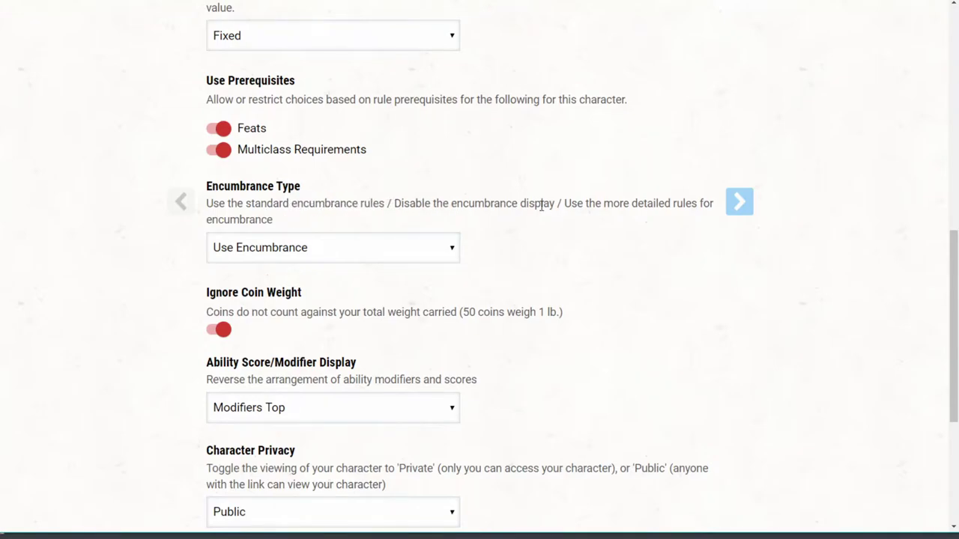
Step: Review Ignore Coin Weight and keep Modifiers Top as the ability score display
scroll(537, 271, down, 1)
scroll(278, 257, down, 2)
scroll(262, 203, up, 3)
drag(217, 292, 308, 299)
click(309, 301)
scroll(337, 311, down, 1)
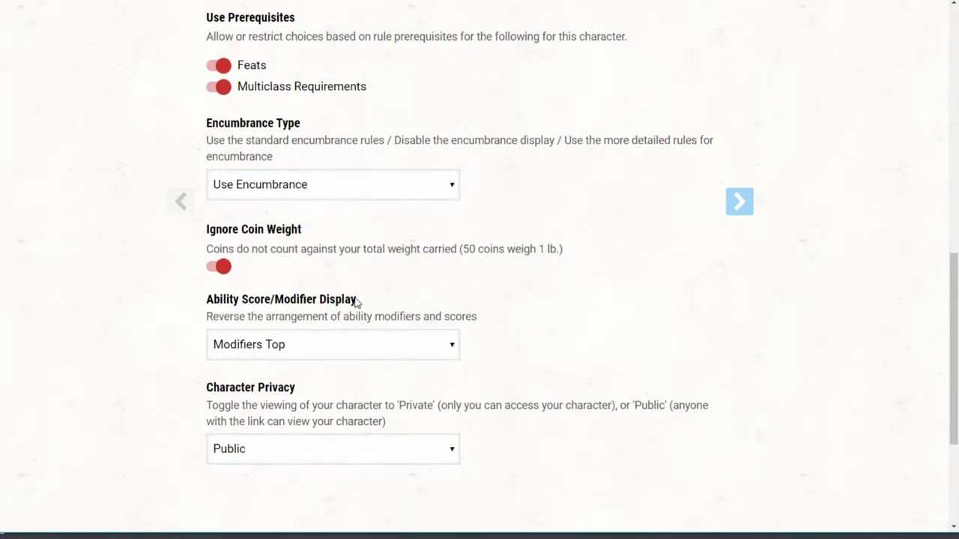
scroll(357, 304, down, 1)
scroll(269, 245, up, 1)
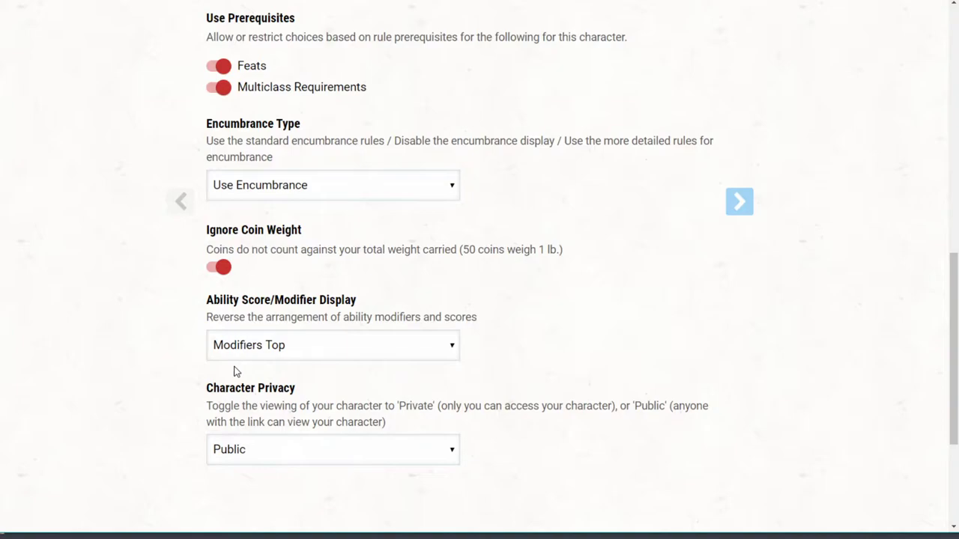
scroll(224, 336, down, 1)
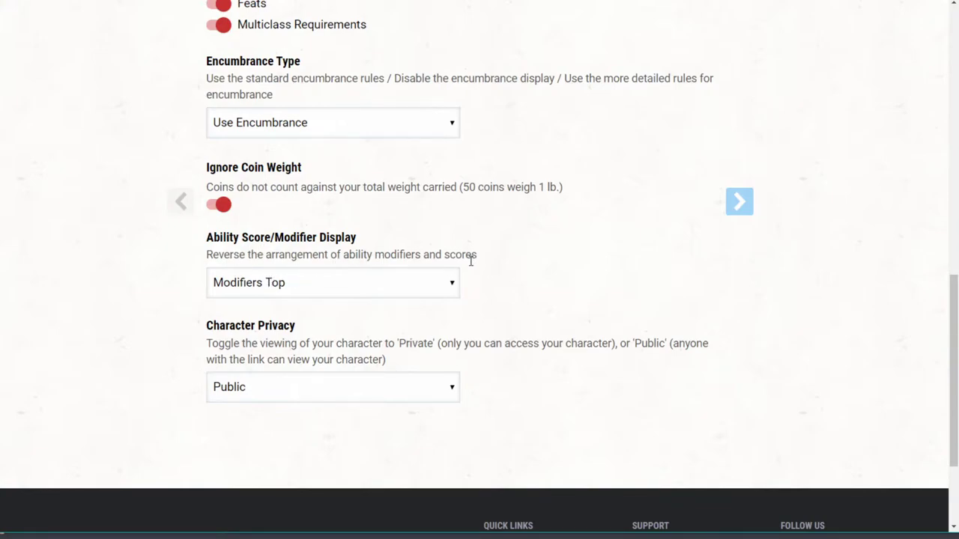
click(452, 288)
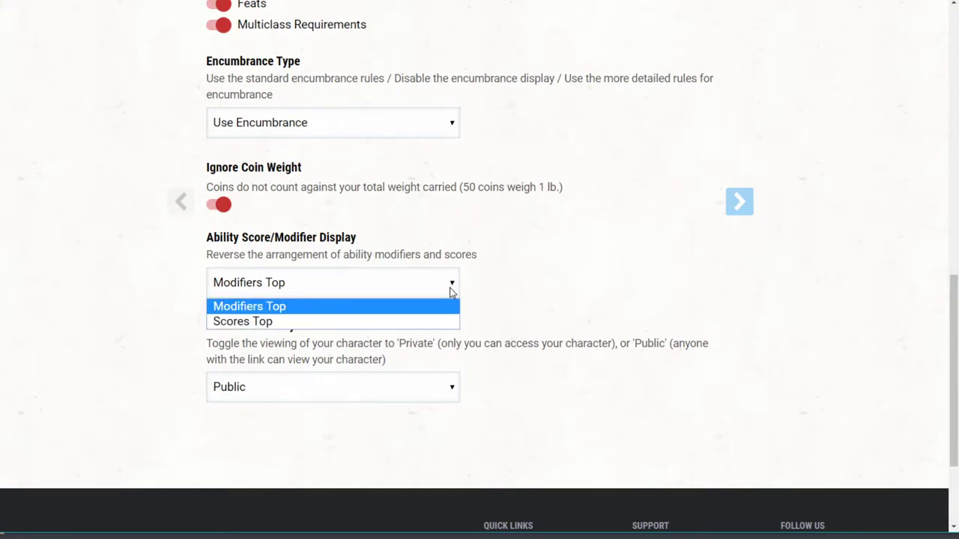
click(450, 287)
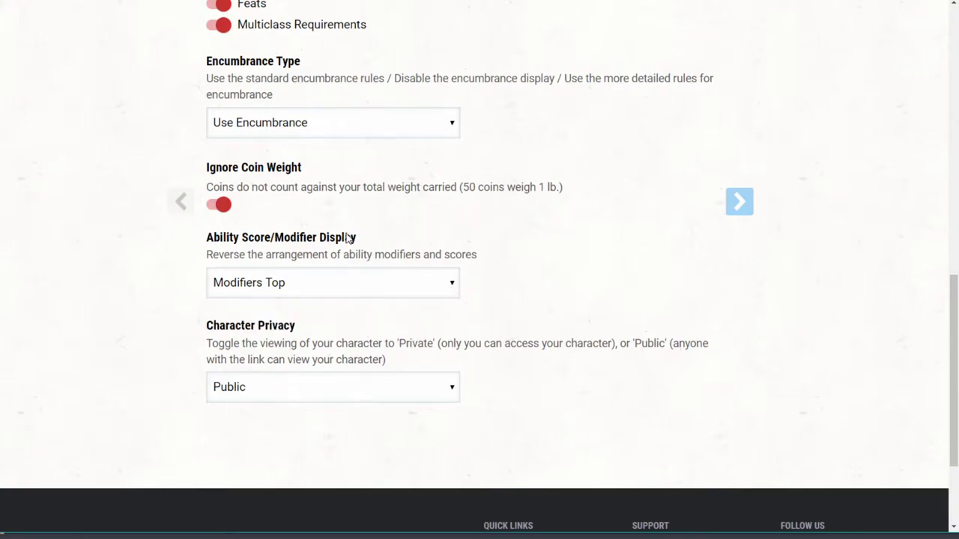
Step: Set Character Privacy to Private
scroll(295, 314, down, 1)
drag(272, 280, 439, 303)
click(682, 307)
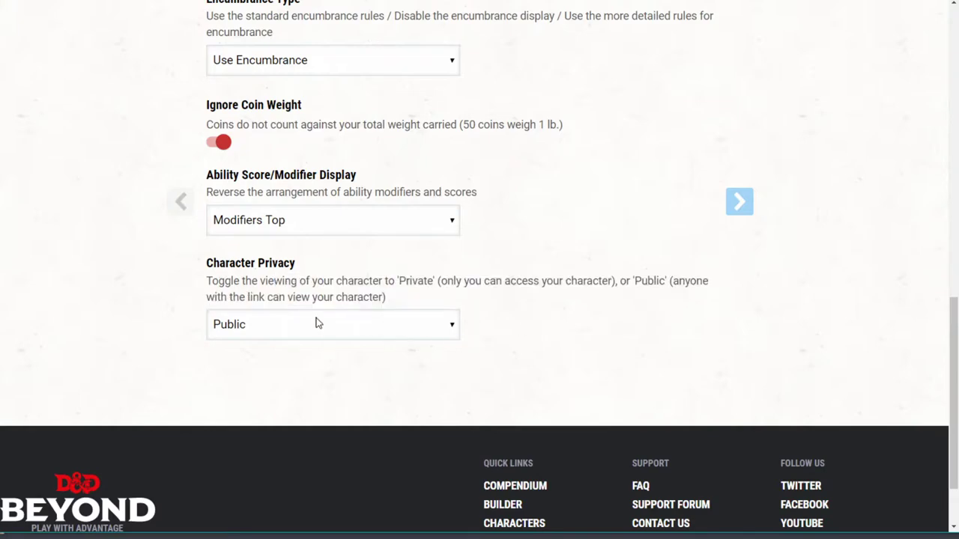
scroll(779, 353, up, 3)
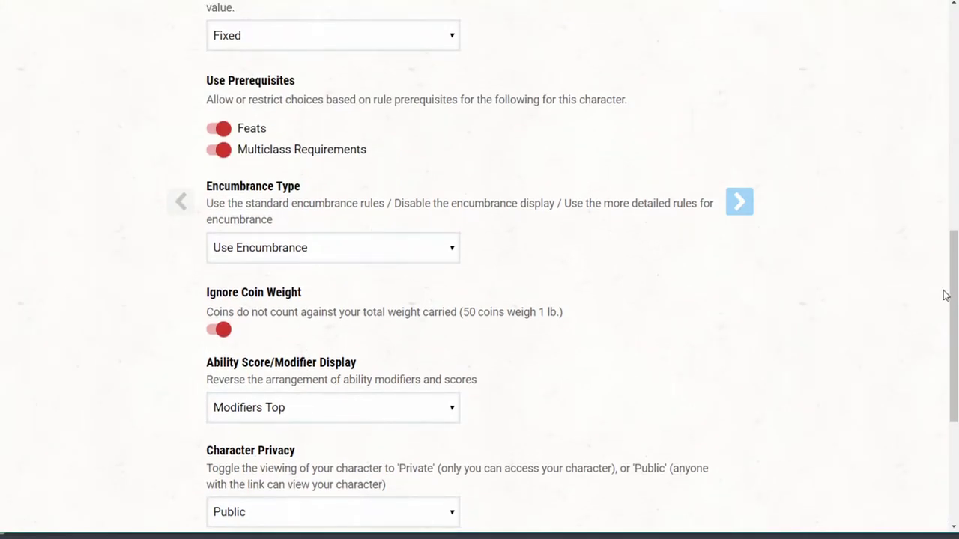
scroll(434, 394, down, 3)
click(231, 330)
click(254, 350)
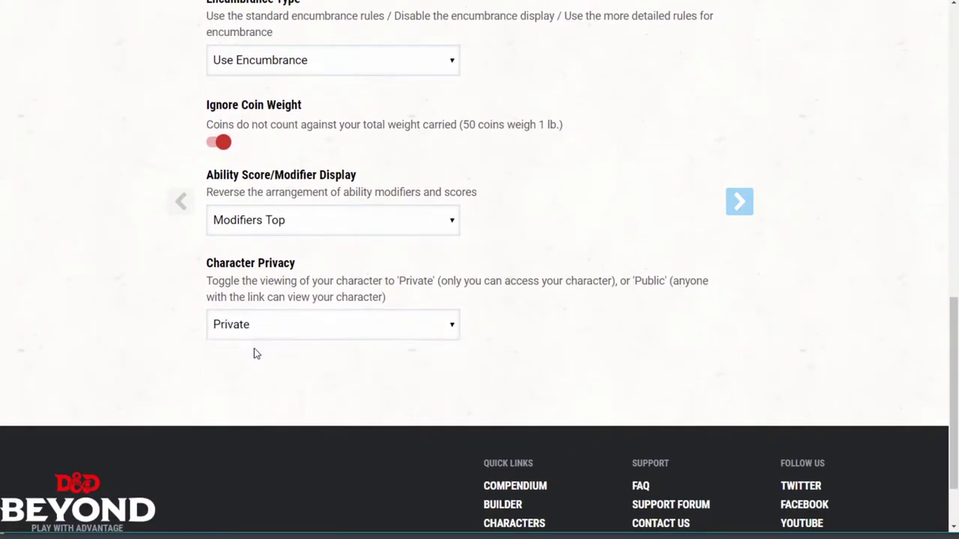
Step: Move on to the 1. RACE step of the builder
scroll(422, 349, up, 1)
scroll(557, 421, up, 8)
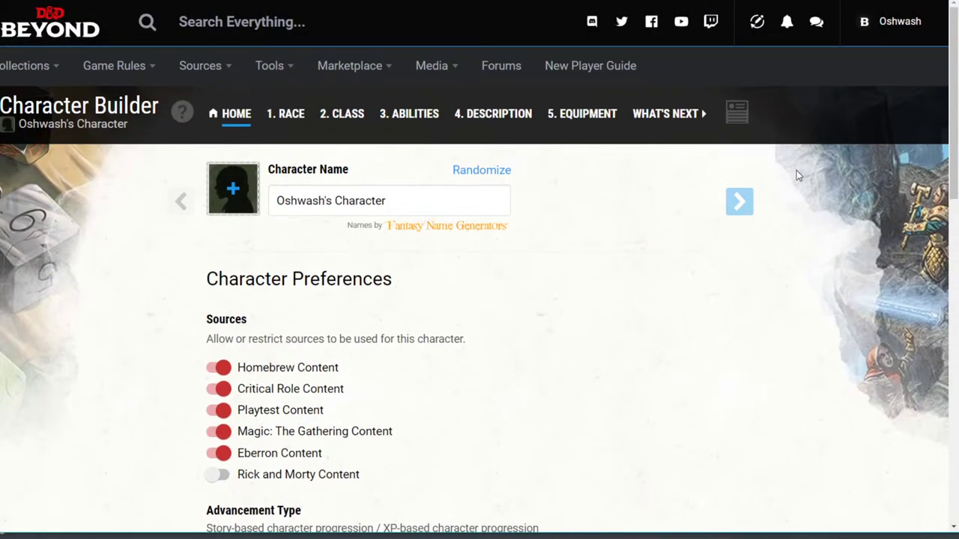
scroll(413, 283, down, 2)
scroll(325, 218, down, 2)
scroll(325, 250, up, 4)
scroll(296, 299, down, 3)
scroll(293, 301, up, 3)
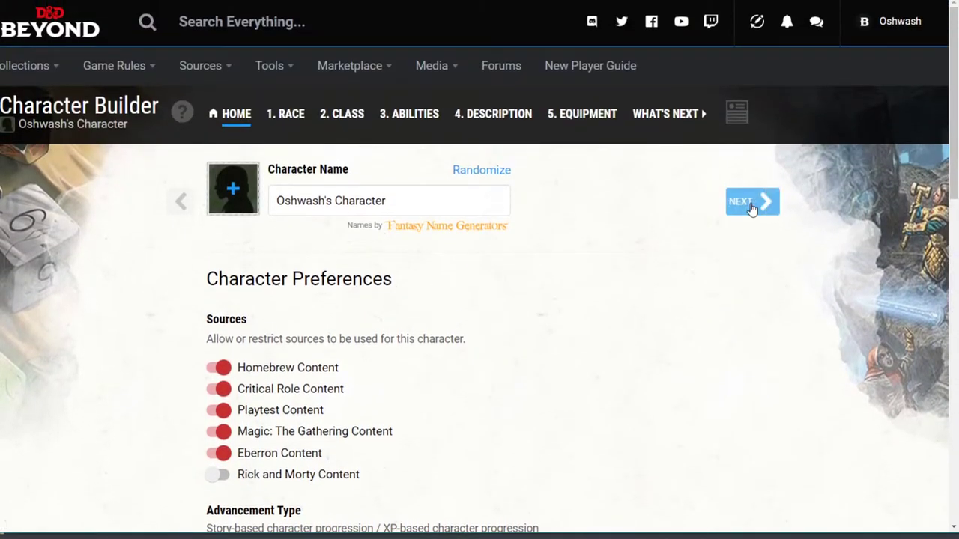
click(284, 120)
scroll(353, 300, down, 1)
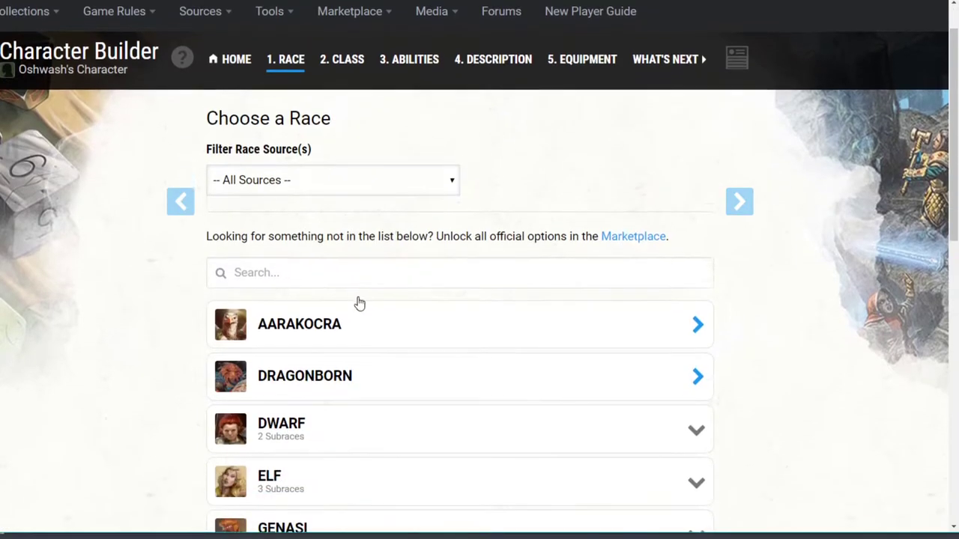
scroll(385, 222, down, 11)
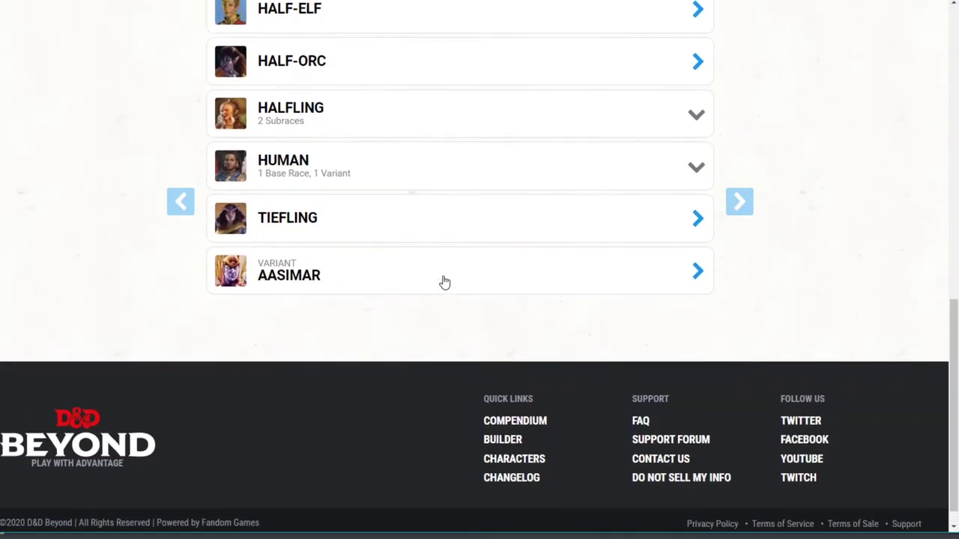
scroll(443, 281, up, 12)
click(268, 235)
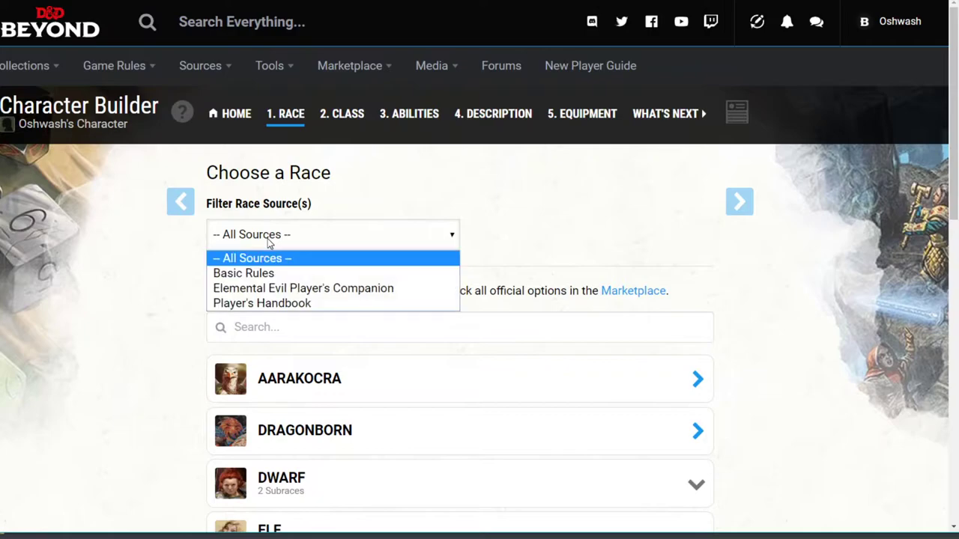
click(293, 237)
scroll(289, 274, down, 3)
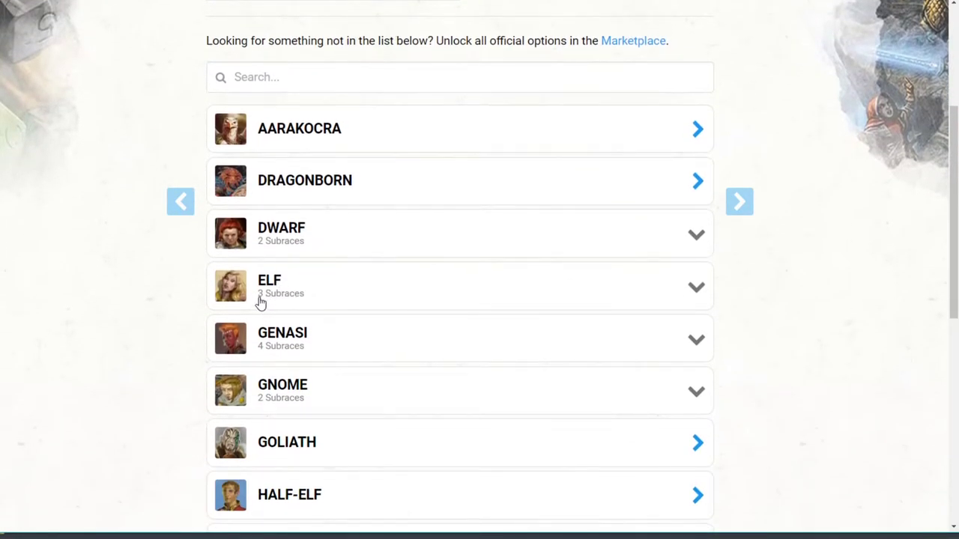
scroll(296, 296, down, 2)
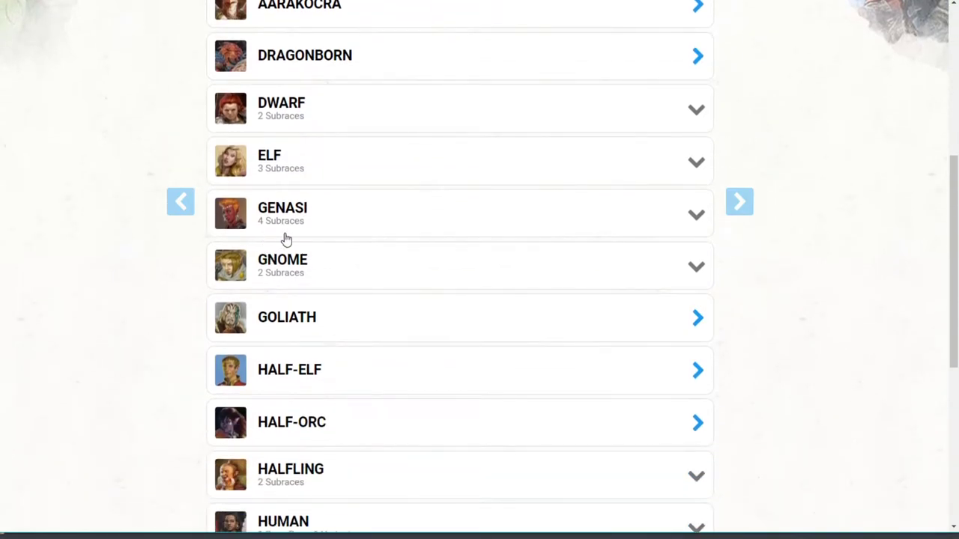
scroll(292, 269, down, 1)
scroll(312, 325, down, 3)
scroll(345, 366, up, 8)
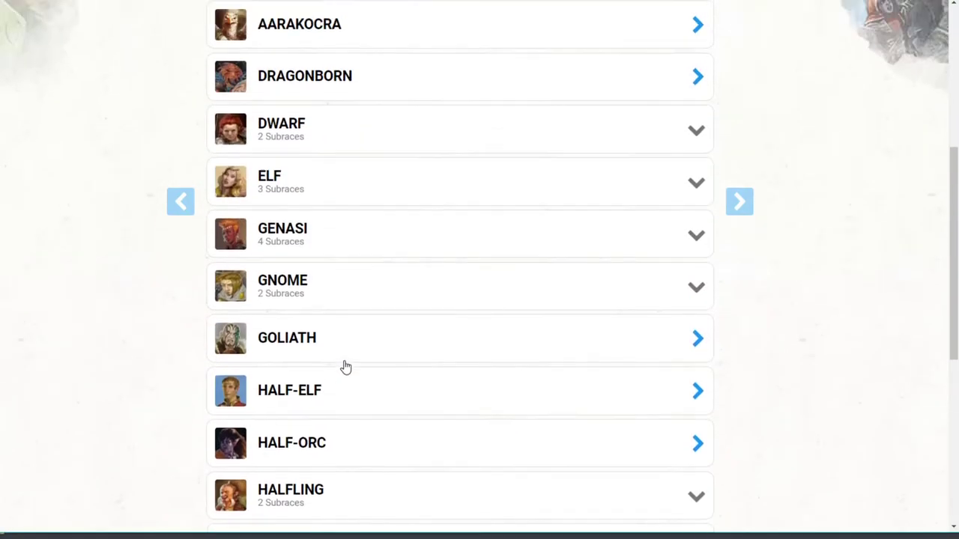
scroll(332, 382, down, 7)
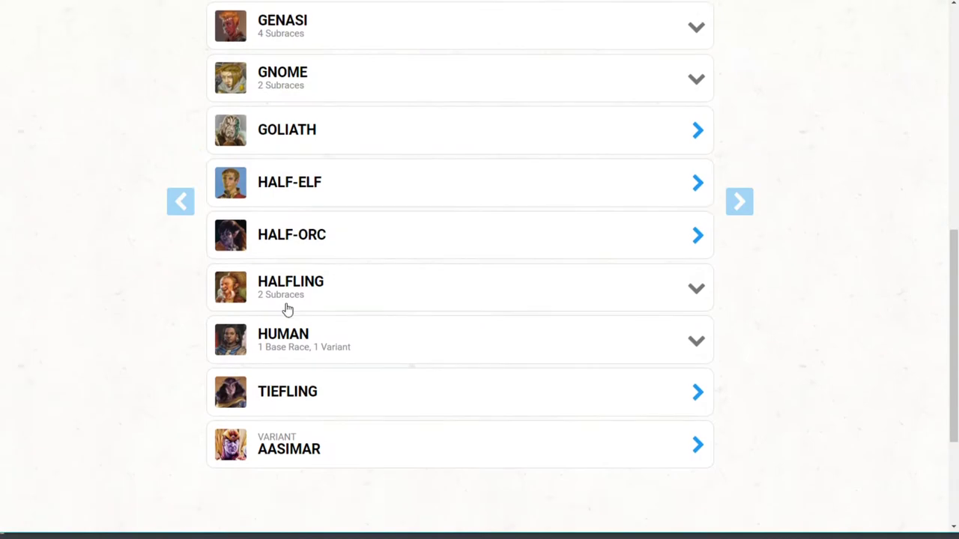
scroll(298, 450, up, 8)
scroll(604, 368, down, 2)
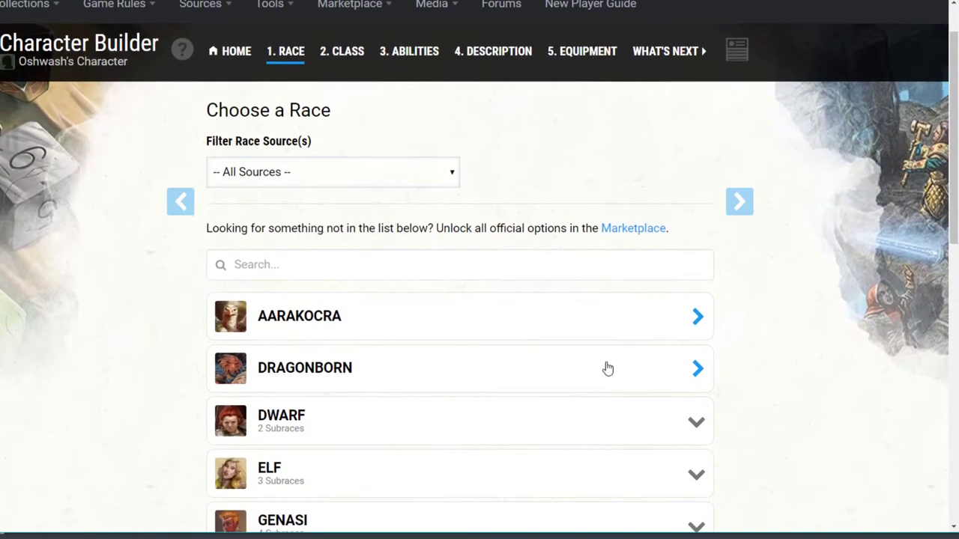
scroll(256, 261, down, 1)
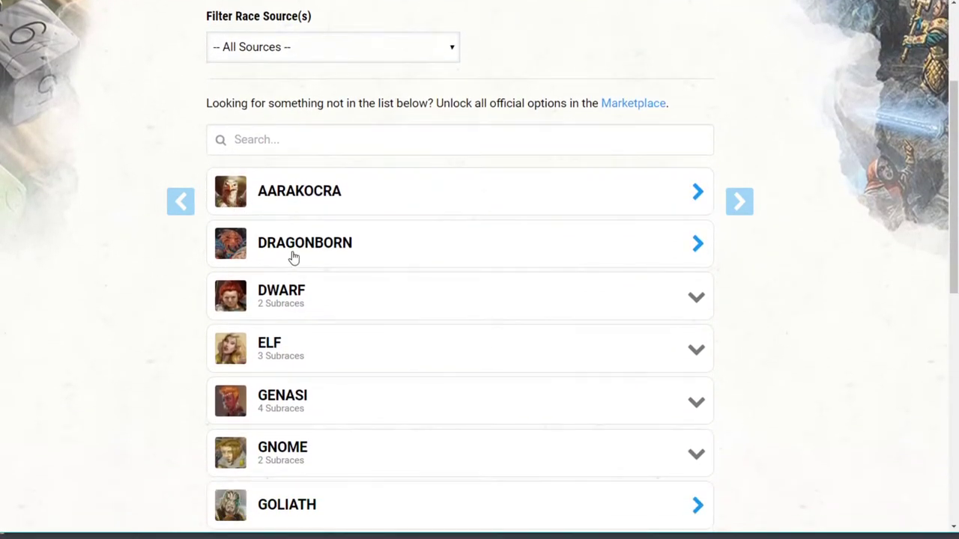
scroll(272, 355, down, 1)
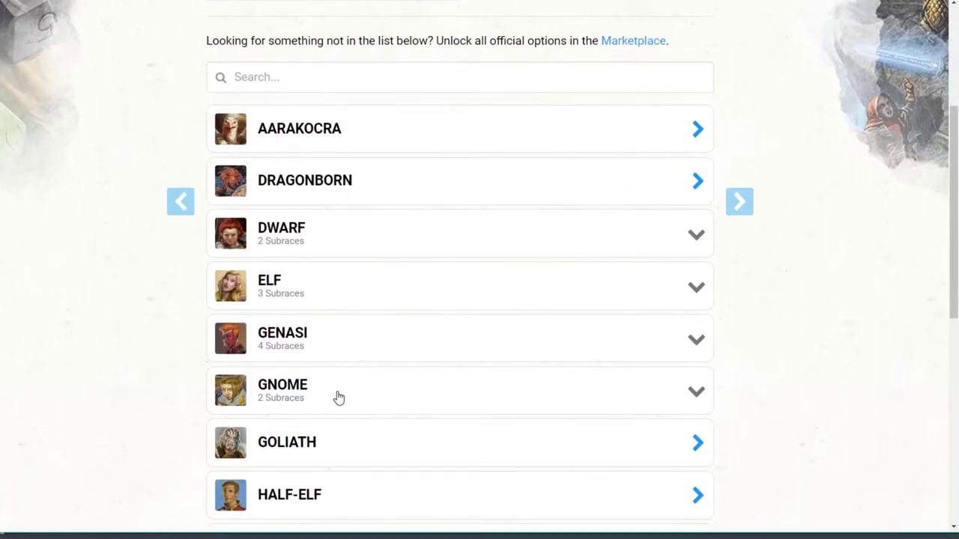
scroll(322, 397, down, 2)
scroll(315, 396, down, 6)
scroll(284, 456, up, 11)
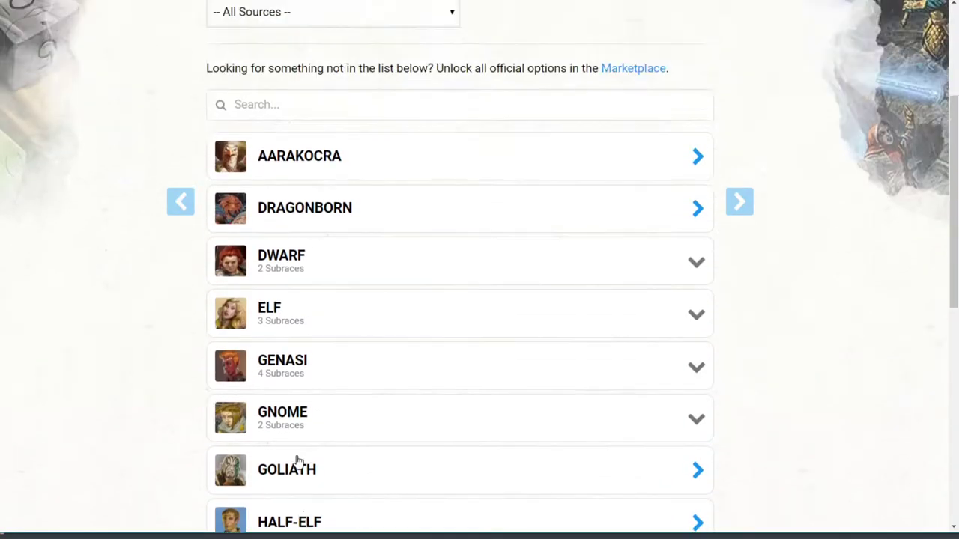
scroll(117, 461, down, 1)
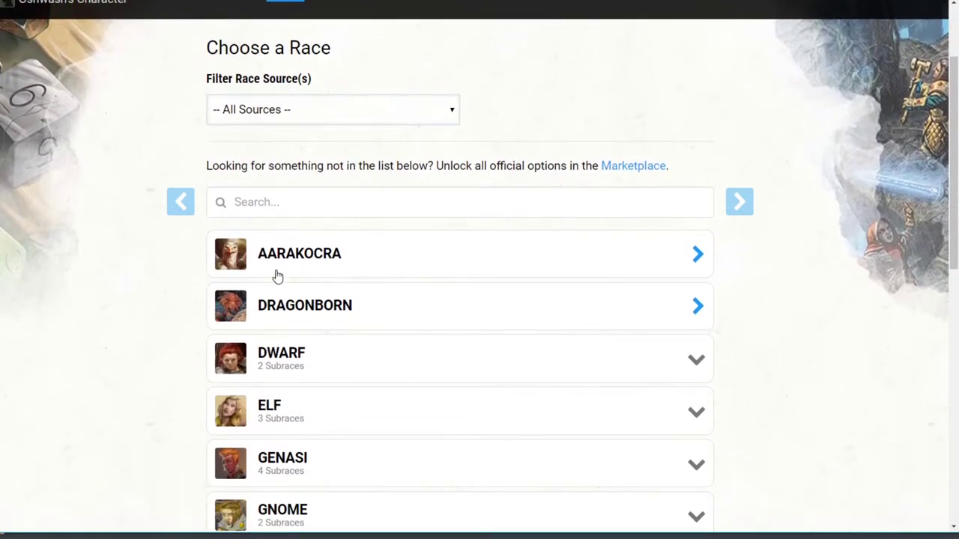
scroll(274, 274, down, 1)
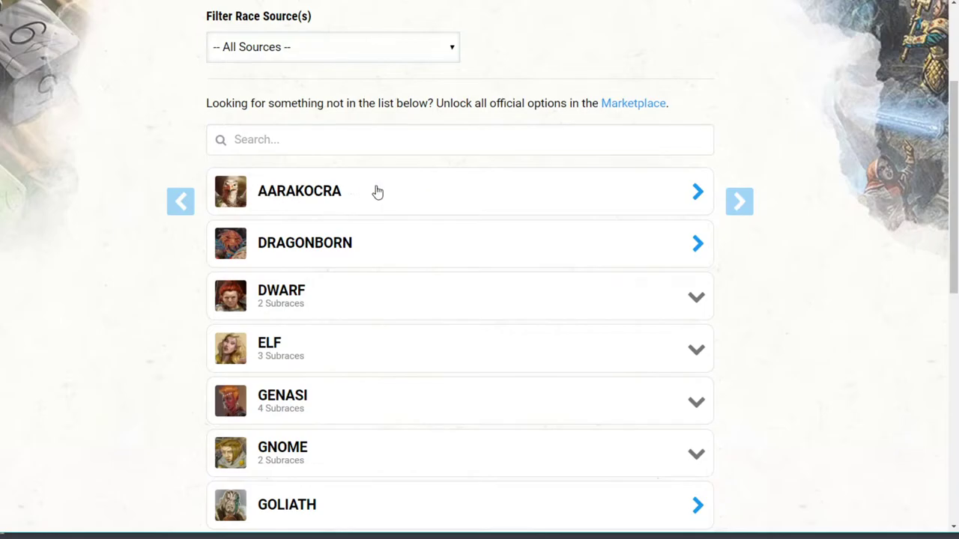
Step: Read the Aarakocra race details and dismiss them without choosing it
click(377, 192)
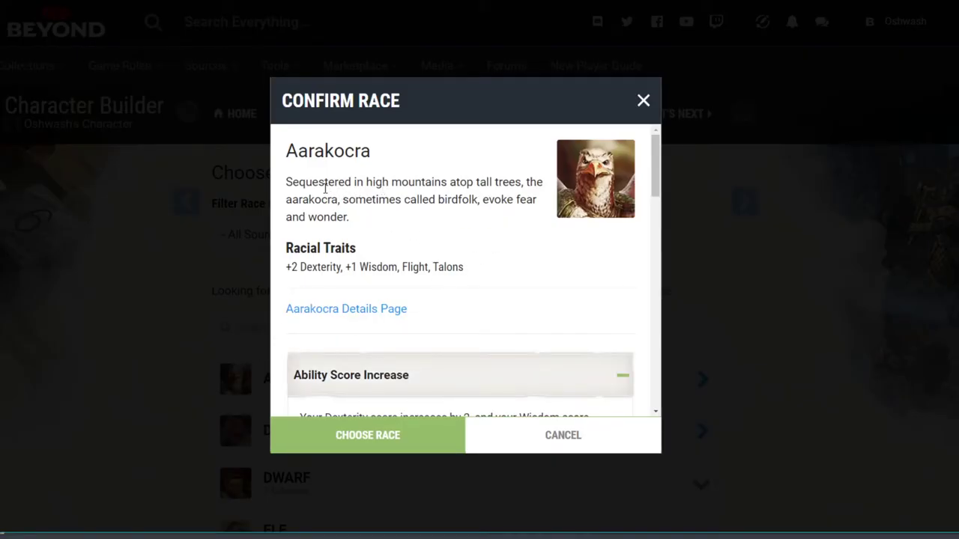
drag(381, 187, 535, 199)
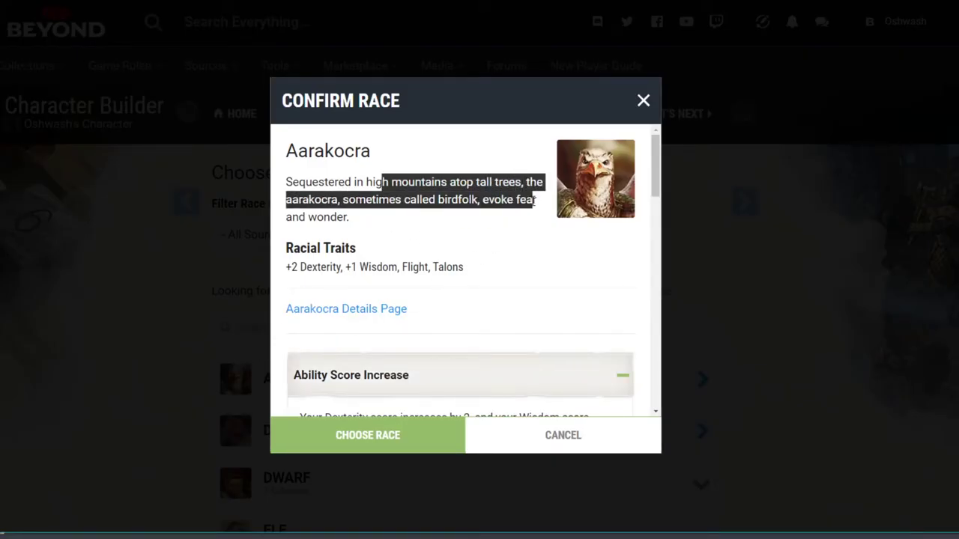
click(405, 234)
double_click(441, 199)
click(450, 199)
scroll(619, 192, down, 2)
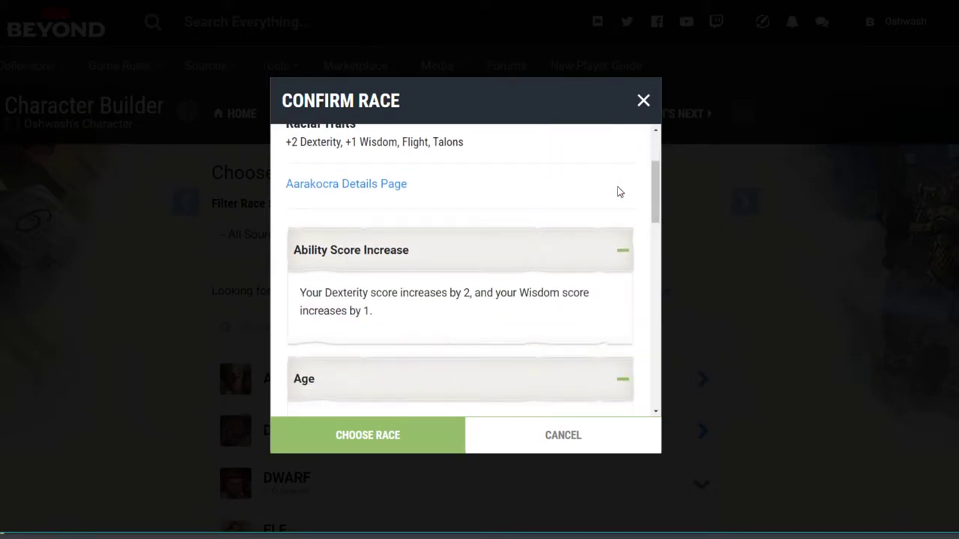
scroll(591, 196, down, 2)
scroll(395, 253, down, 2)
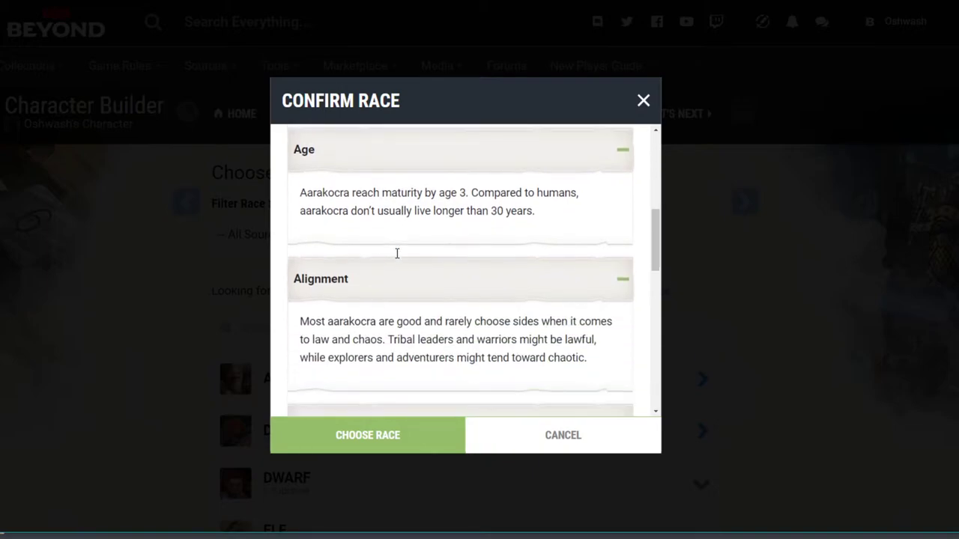
scroll(375, 257, down, 10)
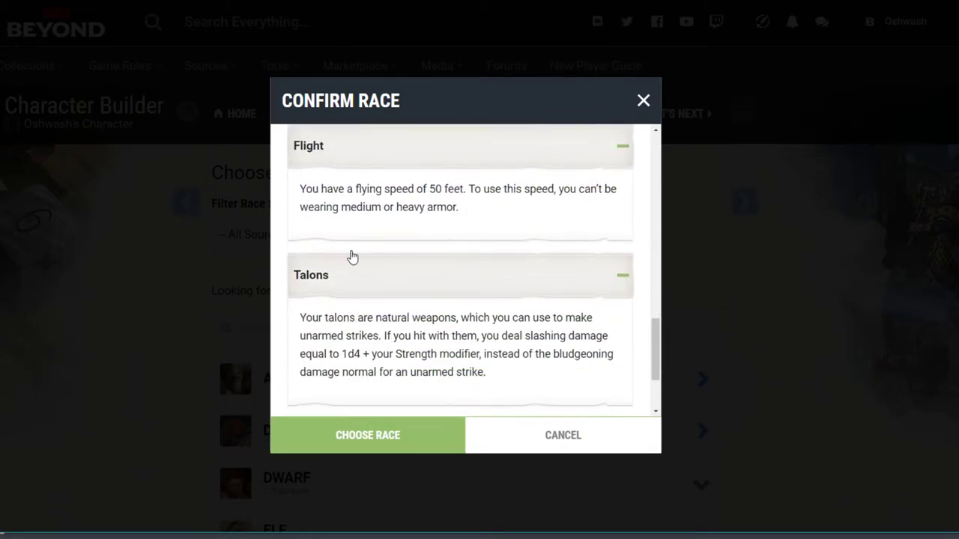
scroll(307, 257, down, 1)
click(642, 102)
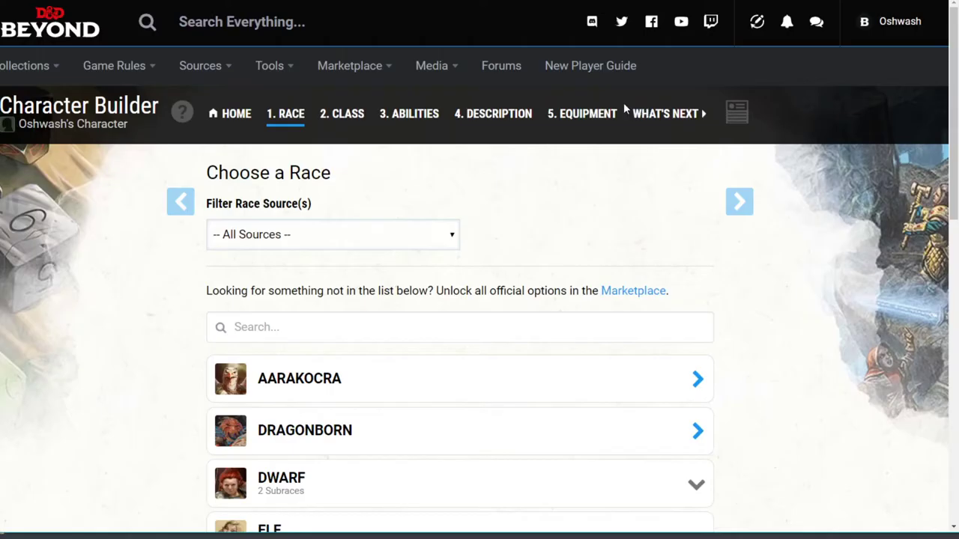
Step: Read the Dragonborn race details, dismiss them, and scroll down the race list
scroll(400, 310, down, 4)
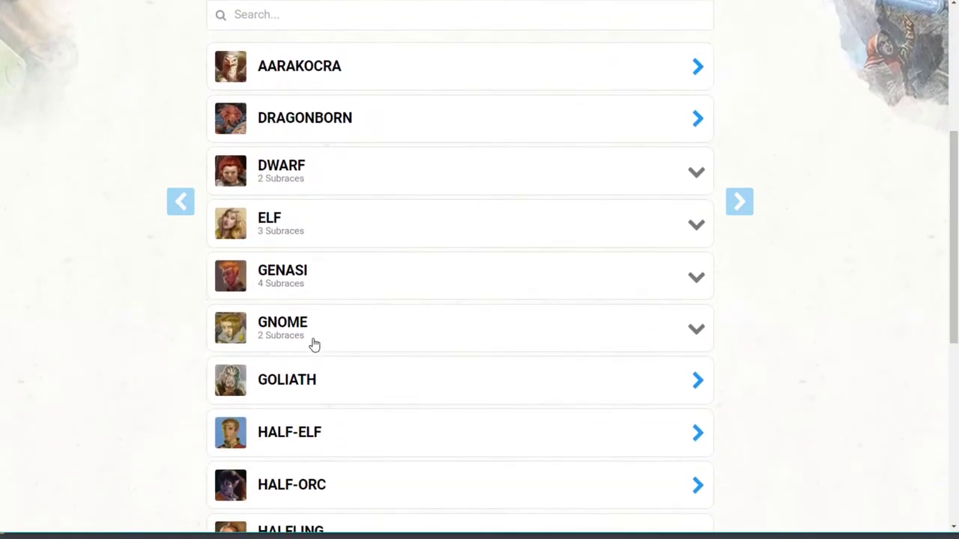
scroll(271, 251, down, 1)
scroll(350, 383, down, 2)
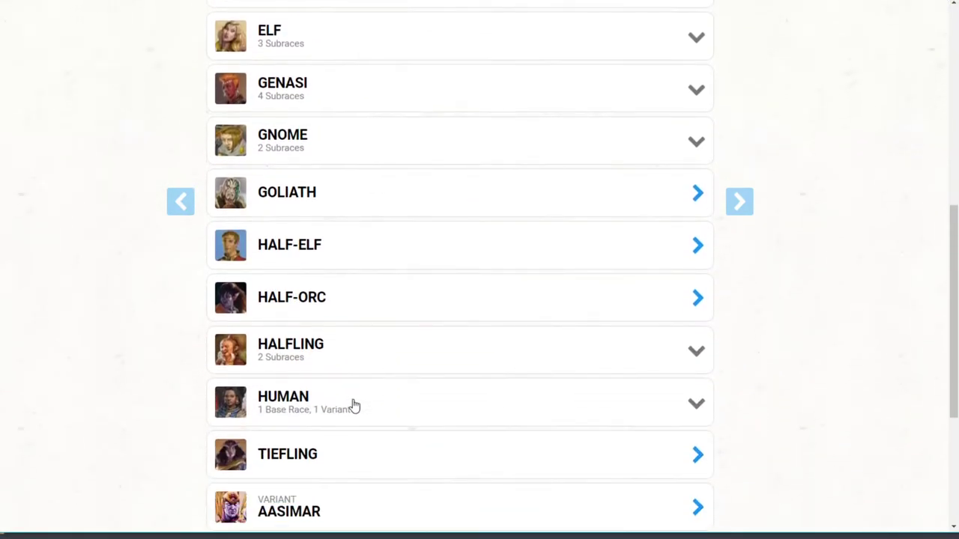
scroll(334, 338, down, 2)
scroll(345, 343, up, 2)
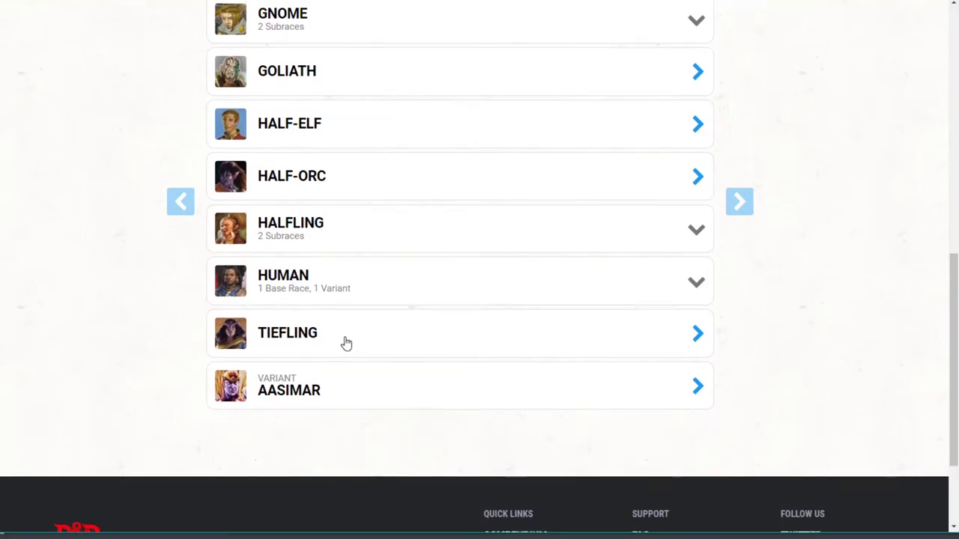
scroll(337, 343, up, 5)
click(321, 255)
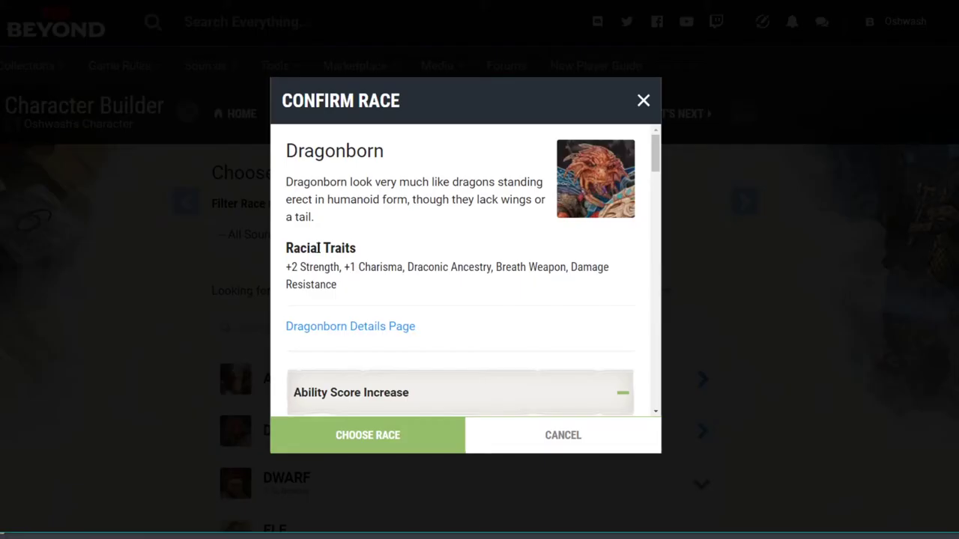
drag(303, 192, 539, 209)
click(536, 219)
drag(338, 198, 400, 199)
click(403, 198)
drag(327, 198, 410, 199)
click(643, 100)
scroll(362, 394, down, 3)
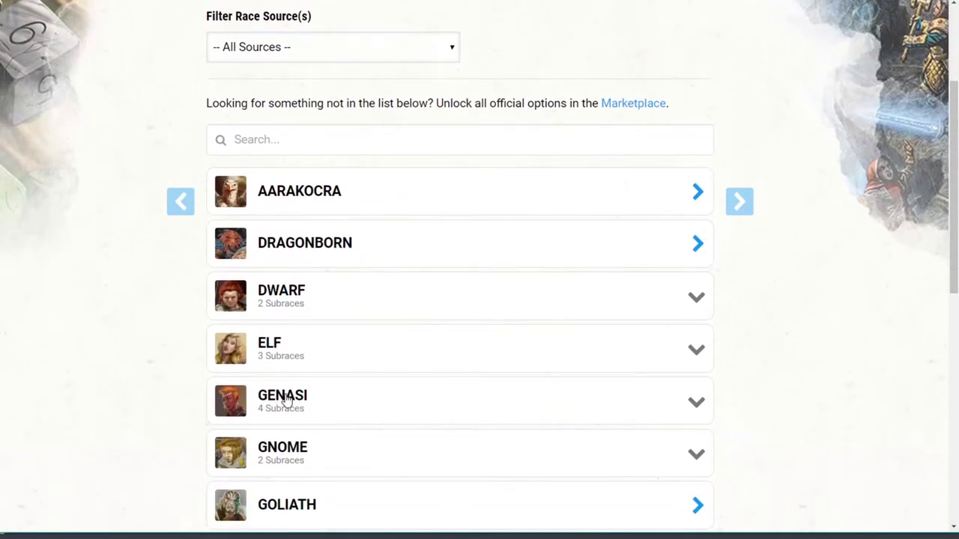
scroll(287, 401, down, 1)
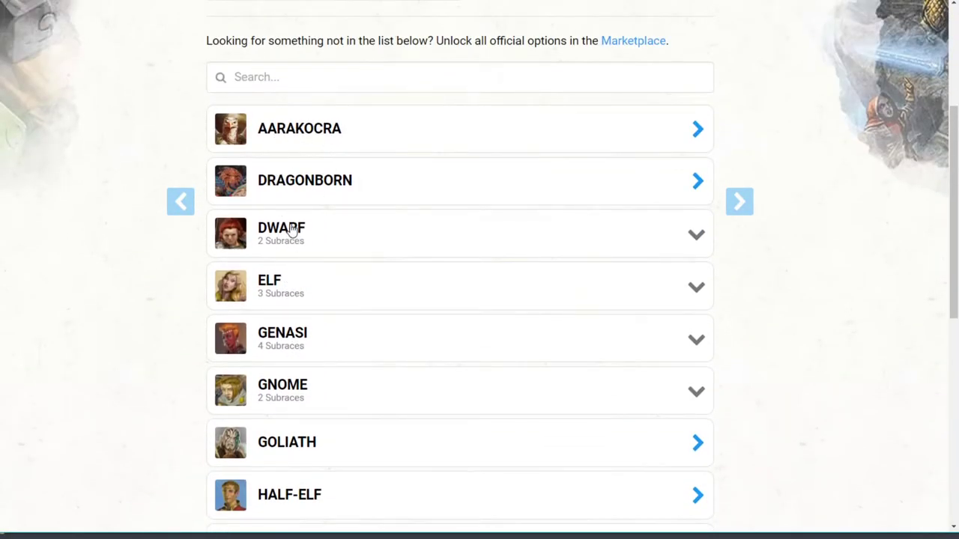
Step: Expand Dwarf and Elf to show their subraces
click(328, 237)
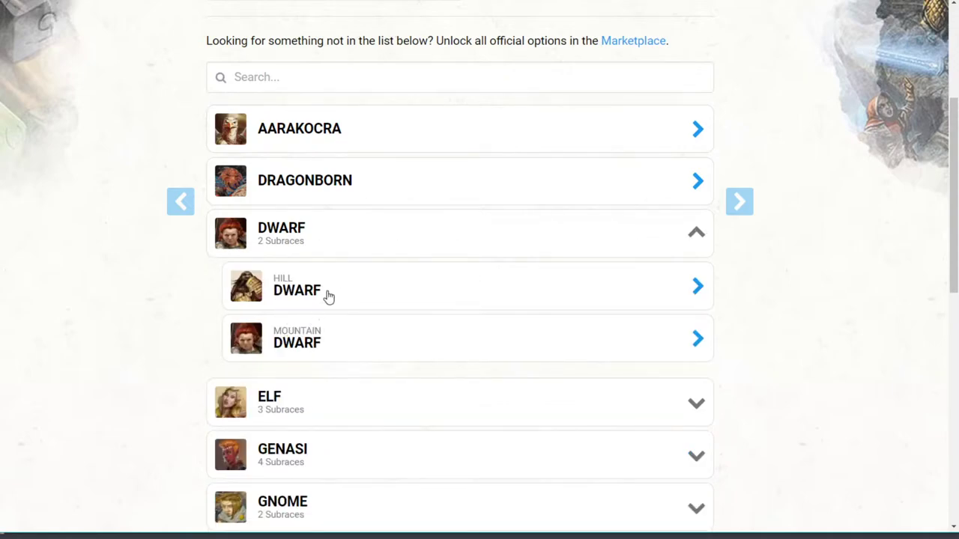
scroll(292, 333, down, 1)
click(289, 333)
scroll(334, 383, down, 2)
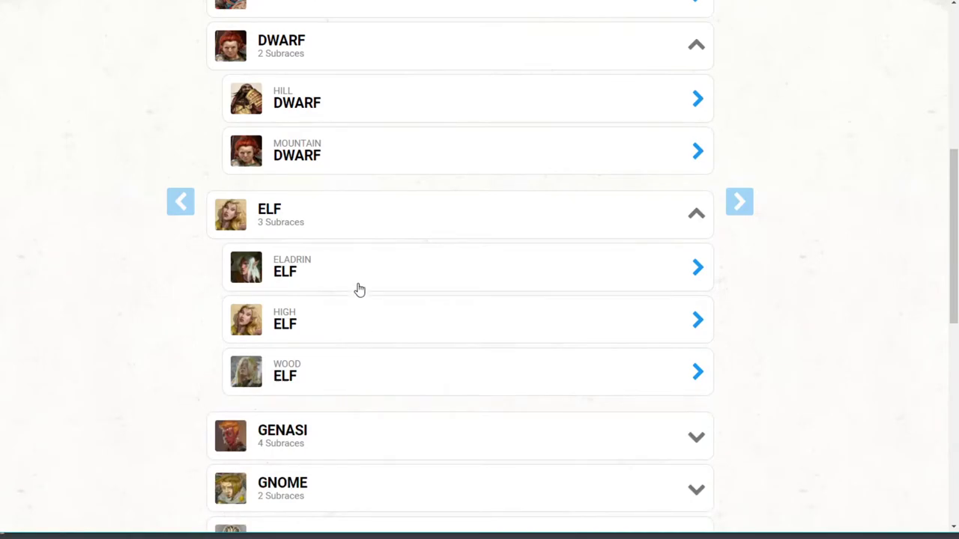
scroll(315, 370, down, 1)
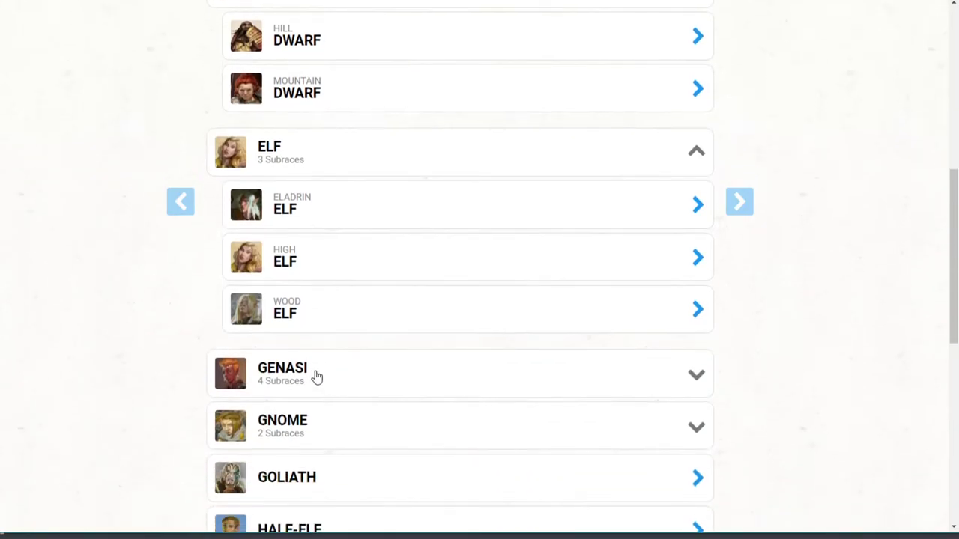
scroll(328, 345, down, 1)
scroll(334, 341, down, 1)
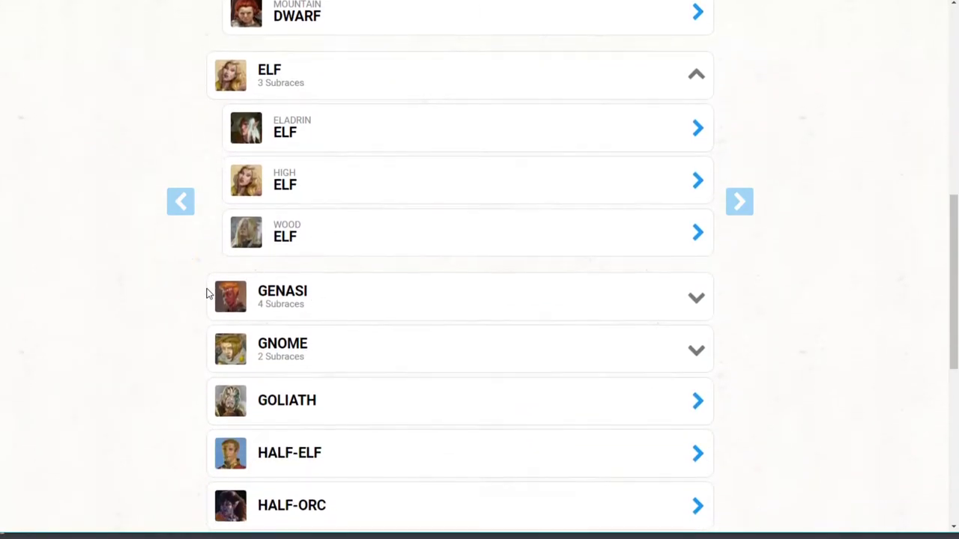
scroll(208, 293, down, 3)
scroll(207, 293, up, 1)
Step: Expand Genasi into Air, Earth, Fire and Water, then open Air Genasi details
click(407, 198)
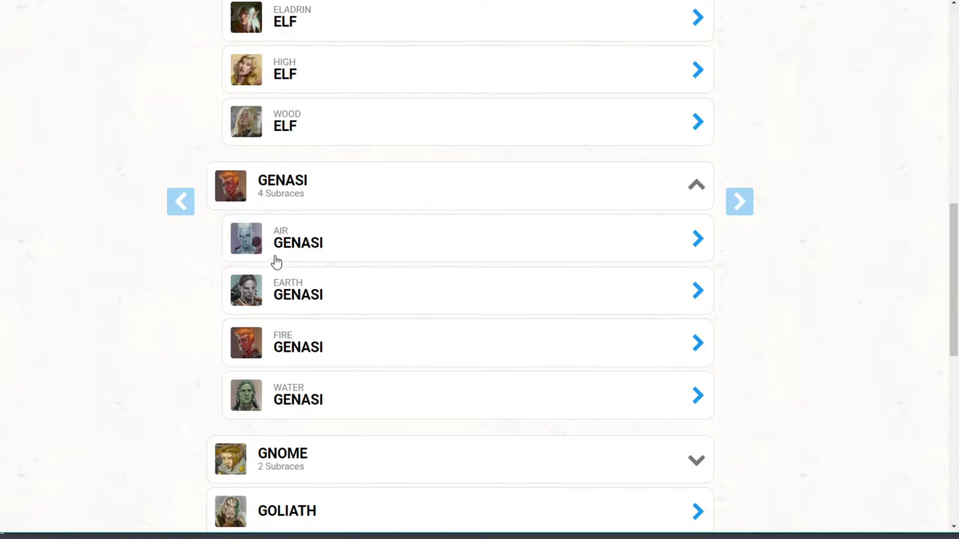
click(624, 200)
click(629, 197)
click(286, 192)
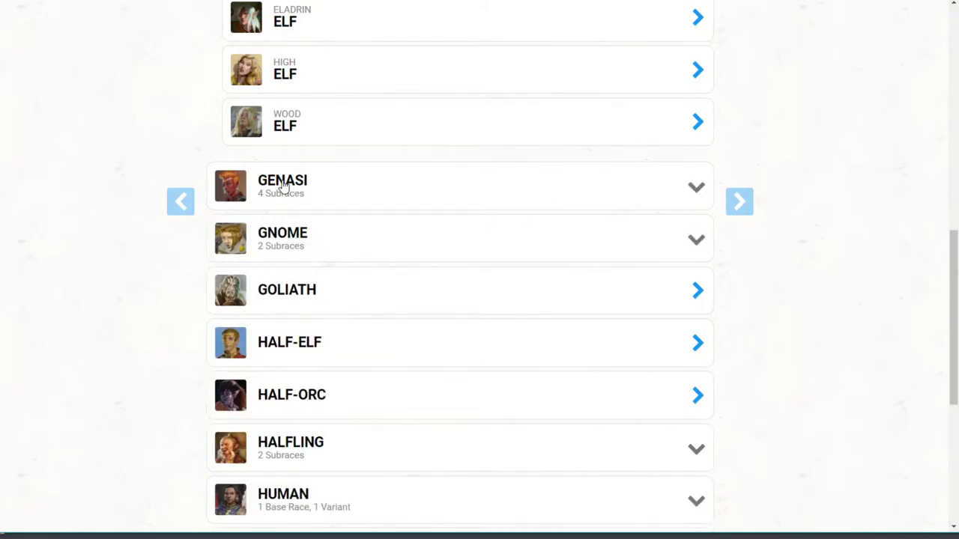
click(327, 188)
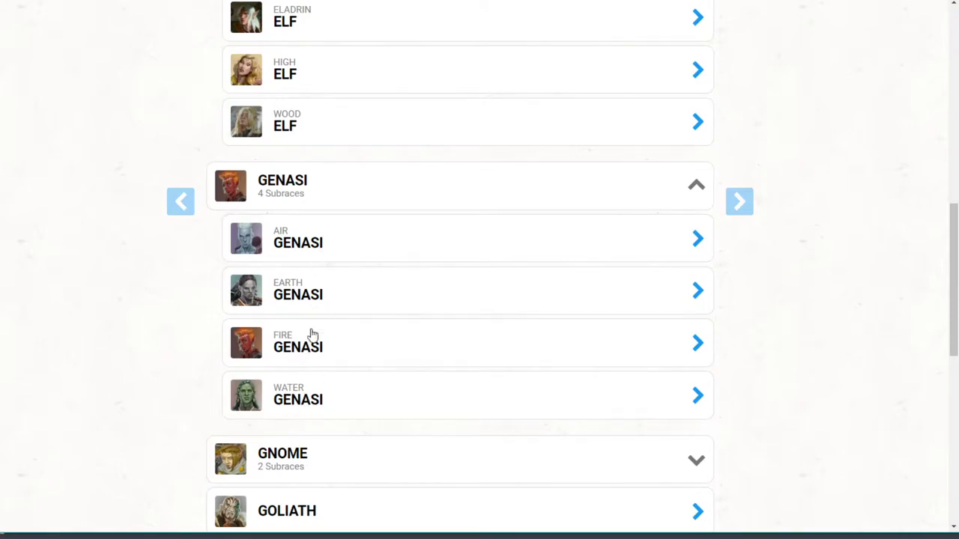
click(319, 253)
Step: Read through the Air Genasi details, close the preview, and collapse Genasi
scroll(356, 248, down, 5)
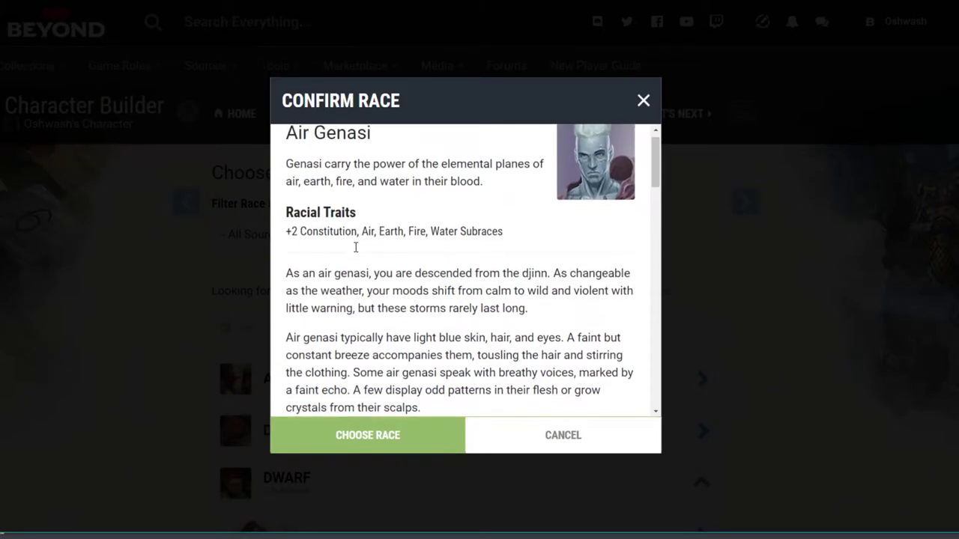
scroll(355, 248, down, 6)
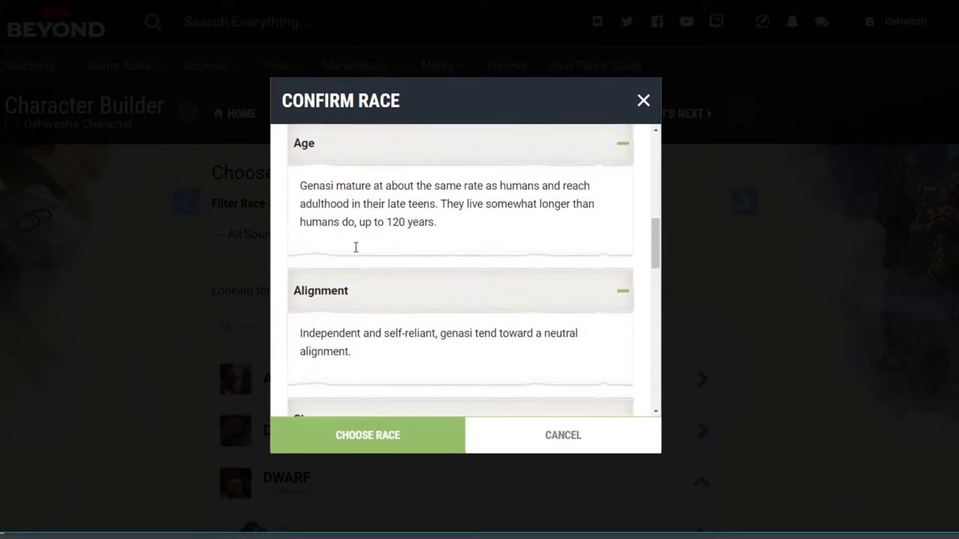
scroll(383, 238, down, 7)
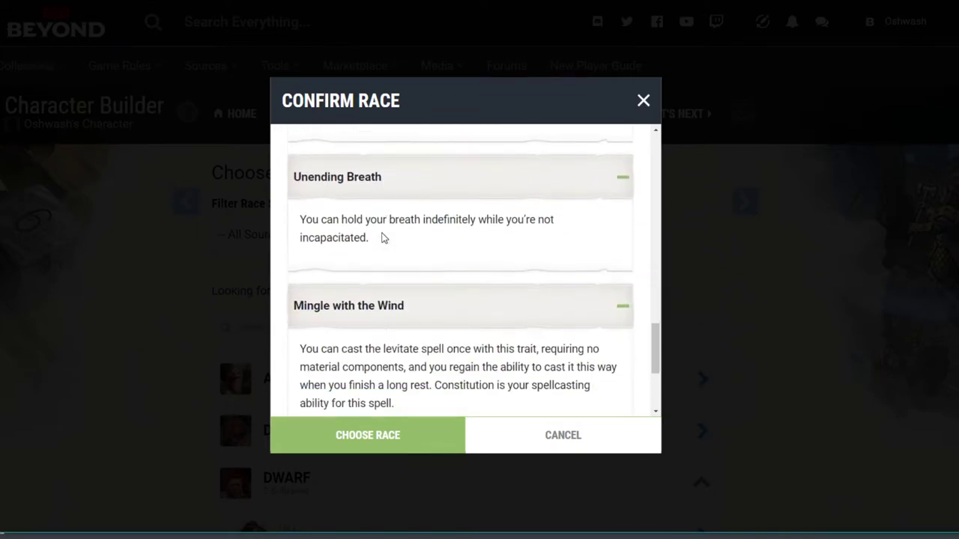
scroll(360, 300, up, 6)
scroll(412, 308, up, 5)
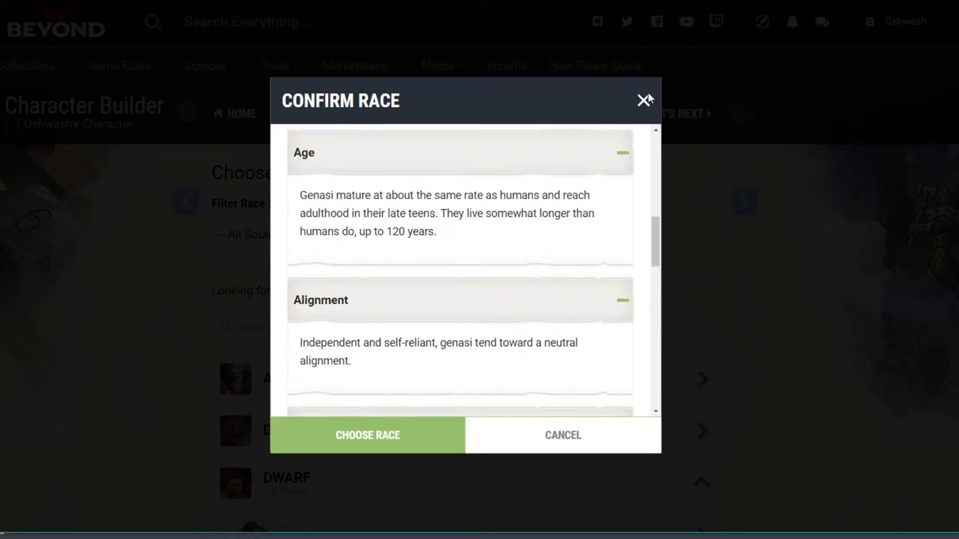
click(644, 102)
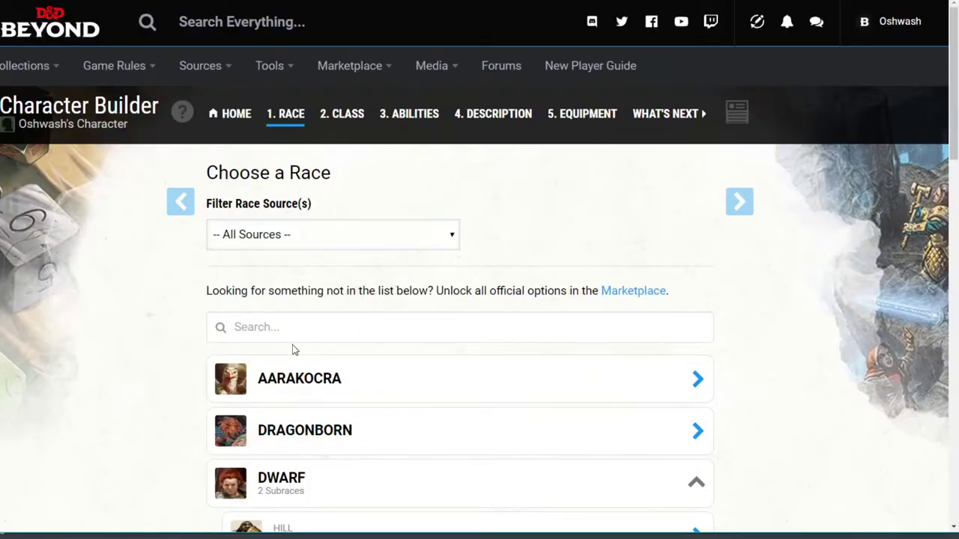
scroll(299, 359, down, 7)
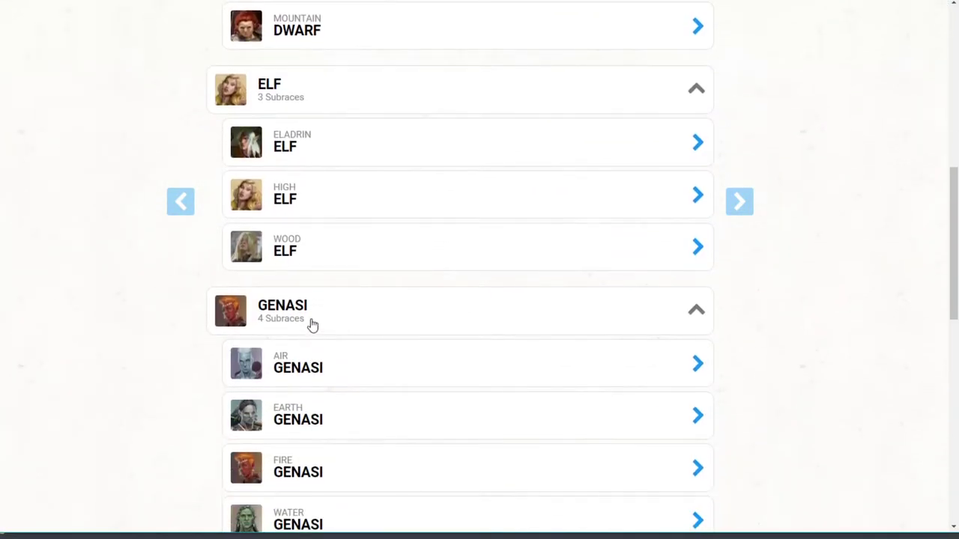
click(311, 323)
Step: Browse the race list past the Marketplace note, with only Dwarf and Elf expanded
scroll(334, 329, down, 4)
scroll(336, 331, down, 1)
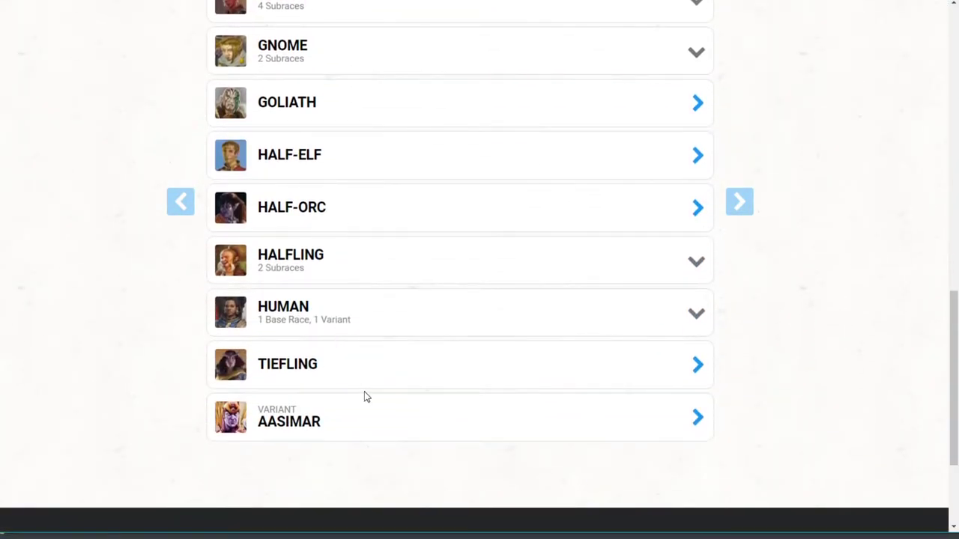
scroll(367, 397, up, 1)
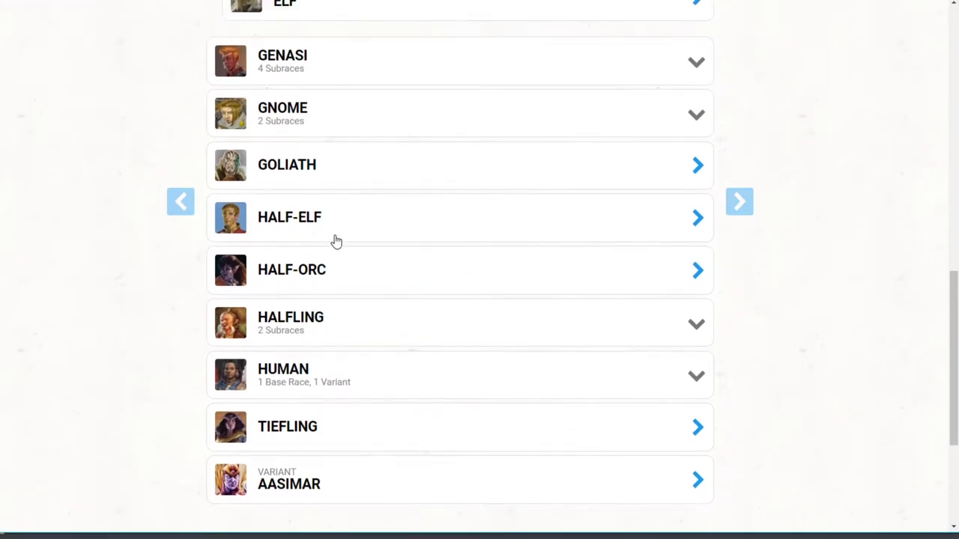
scroll(337, 240, up, 10)
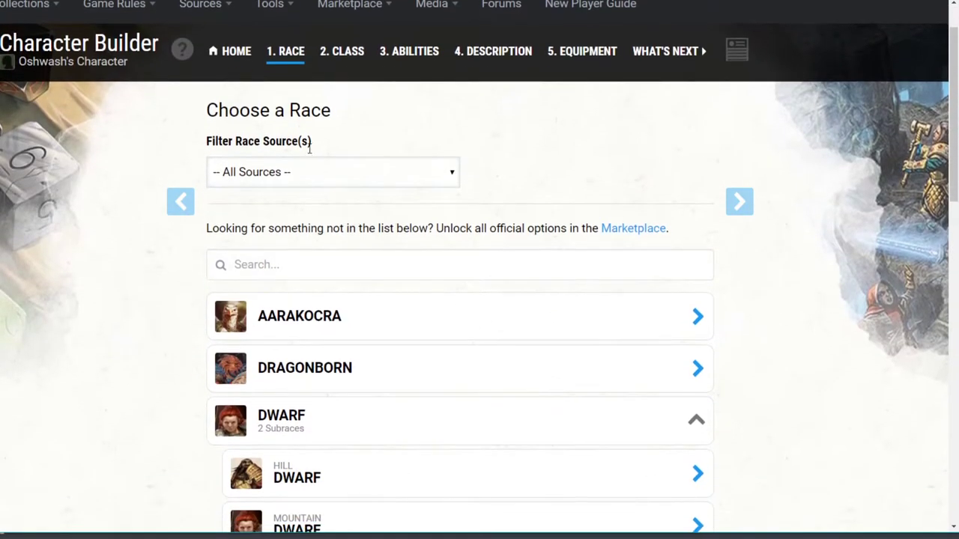
scroll(329, 233, up, 1)
scroll(332, 237, down, 2)
scroll(301, 237, up, 1)
scroll(428, 238, up, 1)
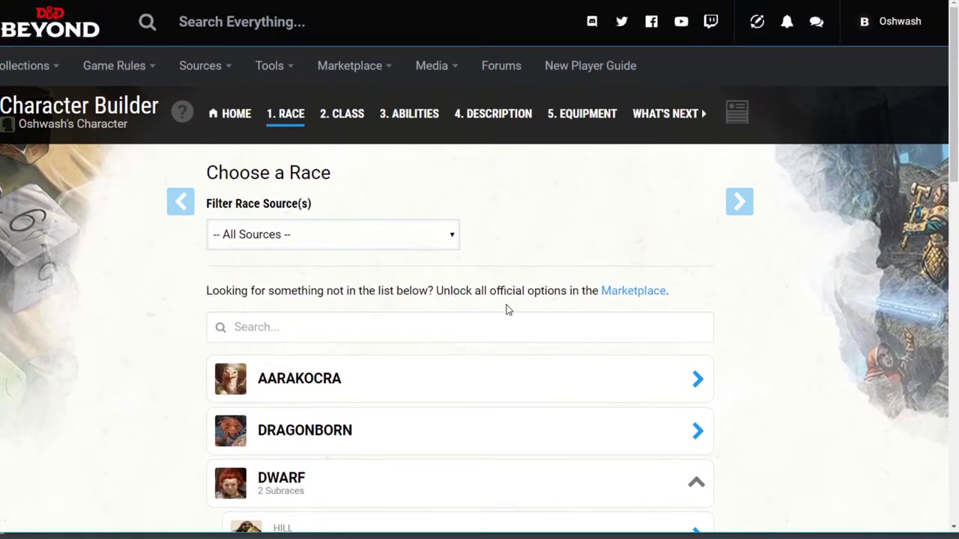
drag(533, 296, 583, 296)
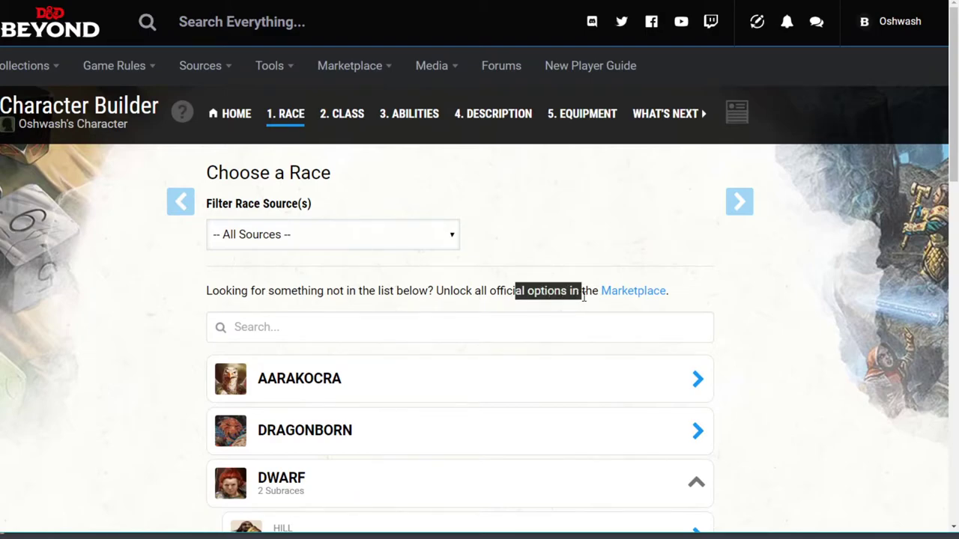
click(626, 298)
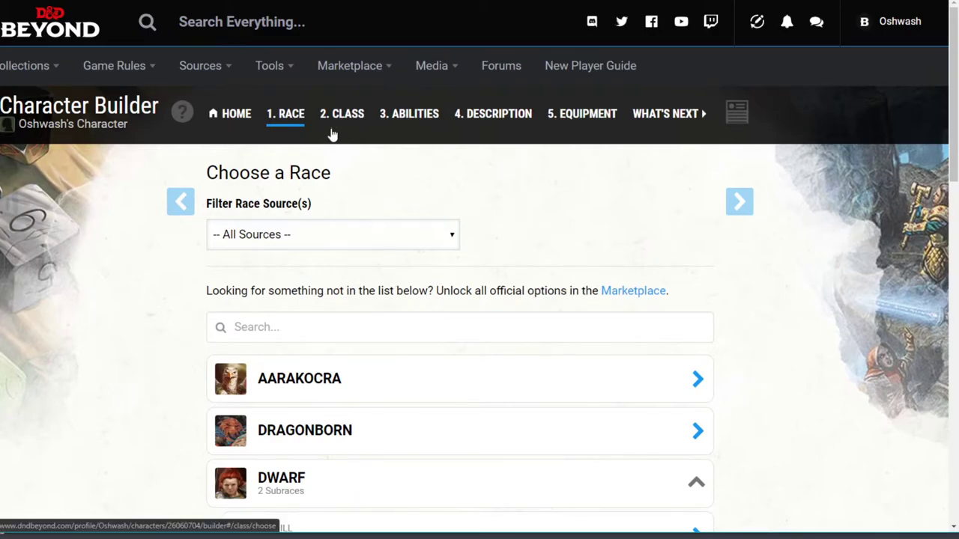
scroll(387, 250, down, 1)
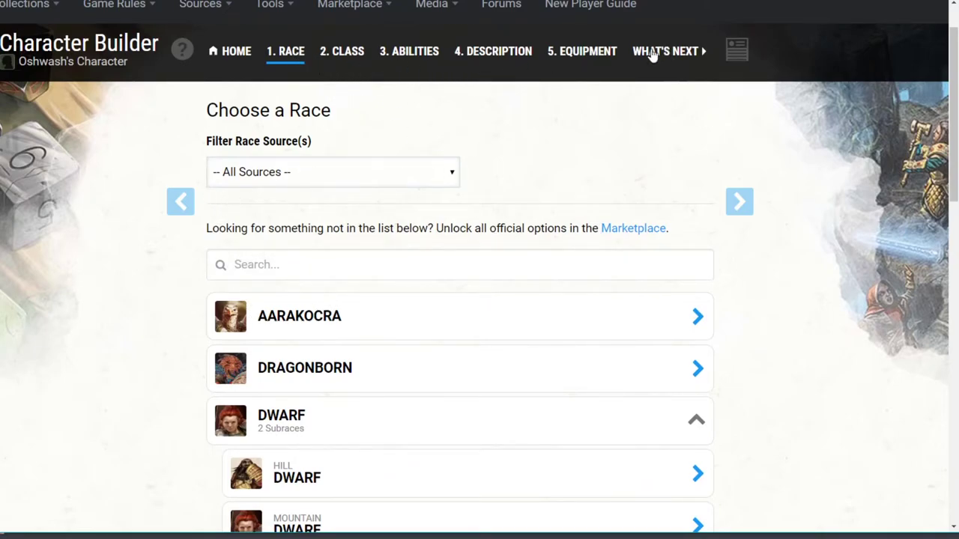
scroll(335, 203, down, 1)
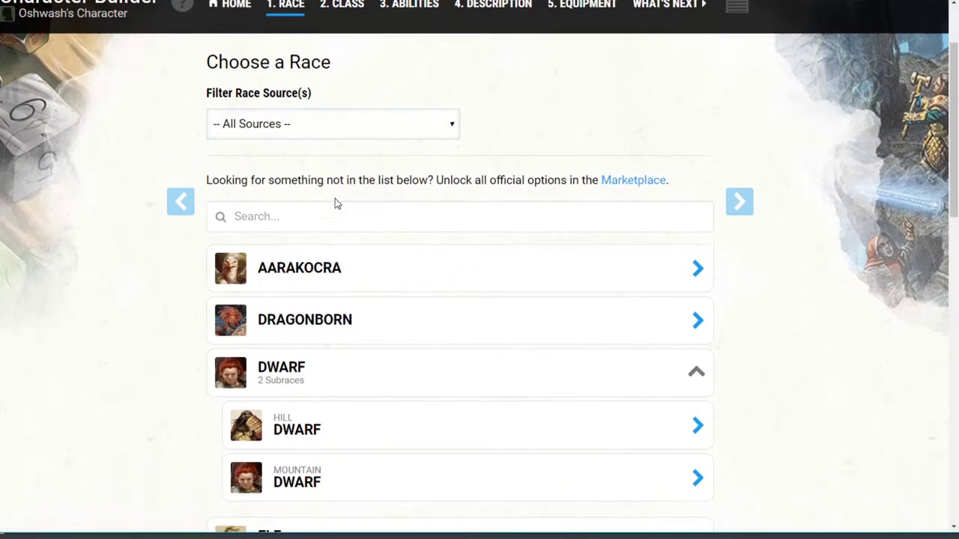
scroll(336, 204, down, 5)
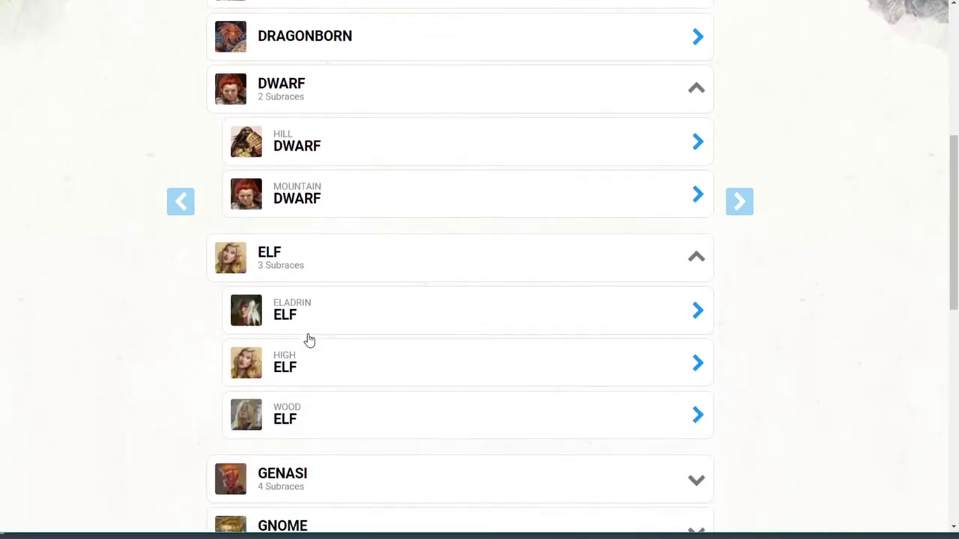
scroll(309, 341, down, 1)
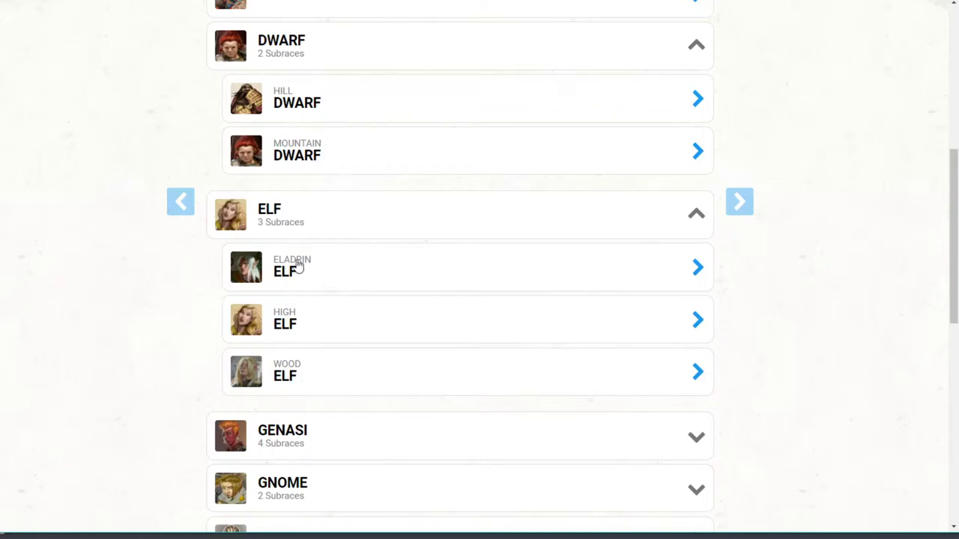
scroll(307, 232, down, 1)
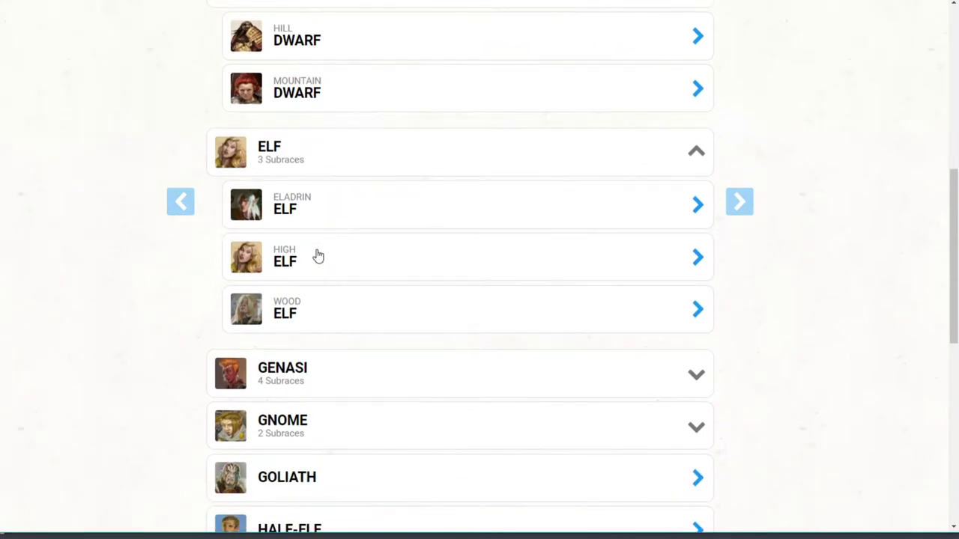
Step: Preview the Eladrin race and briefly expand the Genasi and Gnome subraces
click(306, 220)
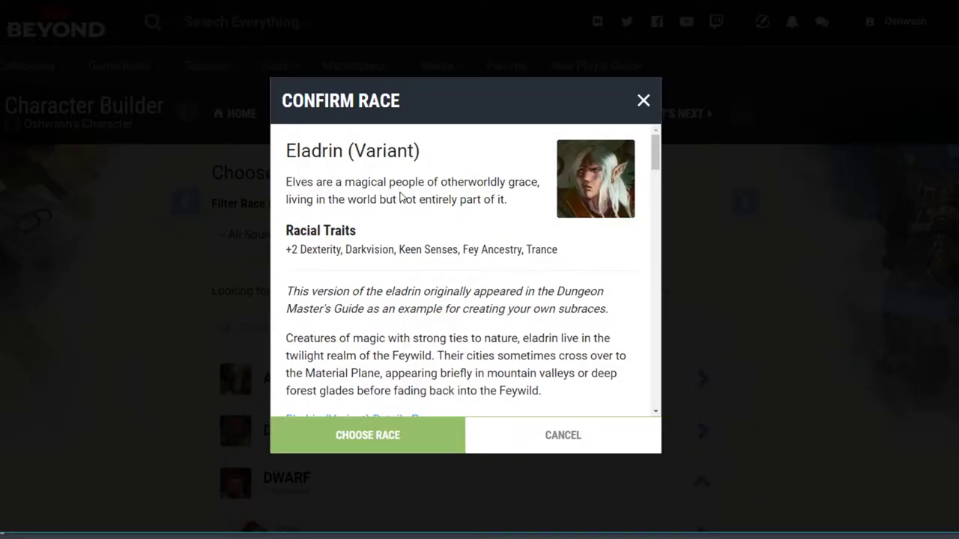
click(645, 102)
scroll(332, 445, down, 5)
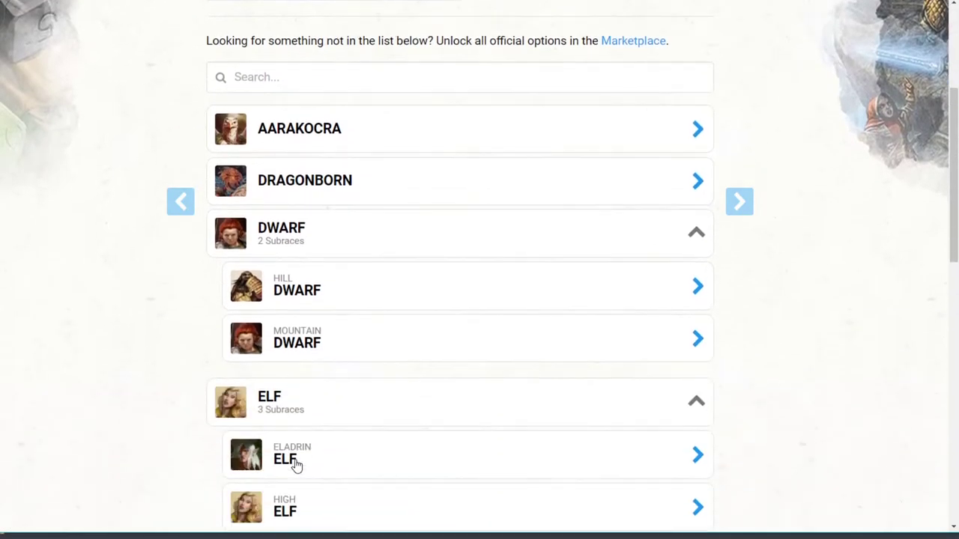
scroll(254, 414, down, 3)
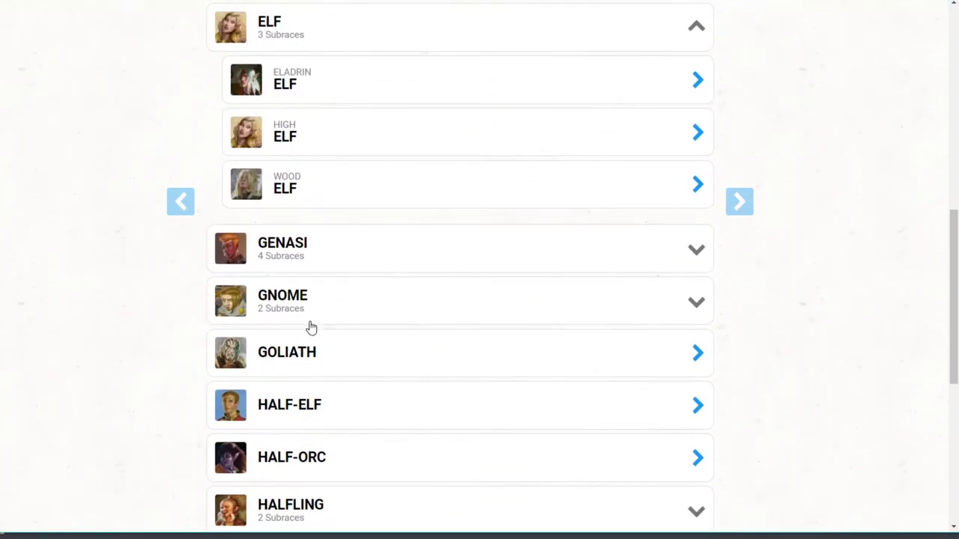
click(292, 257)
click(304, 261)
click(300, 291)
scroll(313, 188, down, 2)
click(313, 188)
scroll(362, 432, down, 1)
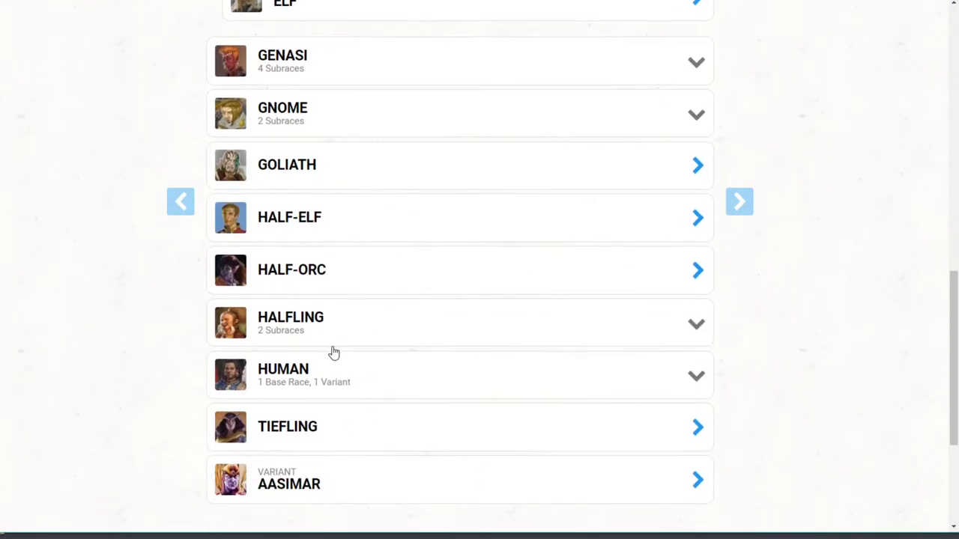
scroll(318, 457, up, 6)
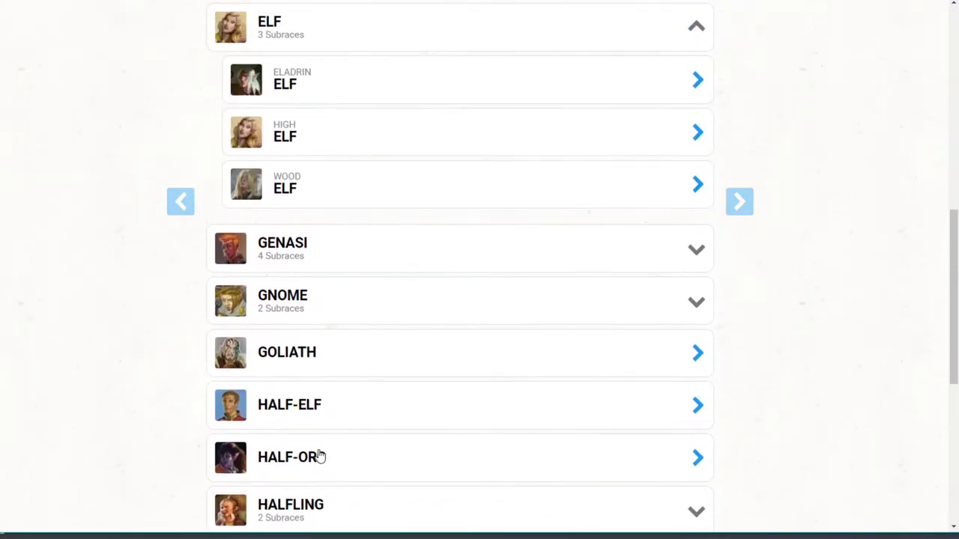
Step: Collapse the Dwarf subraces and re-expand Elf to show Eladrin and High Elf
click(287, 271)
scroll(322, 249, up, 2)
click(322, 249)
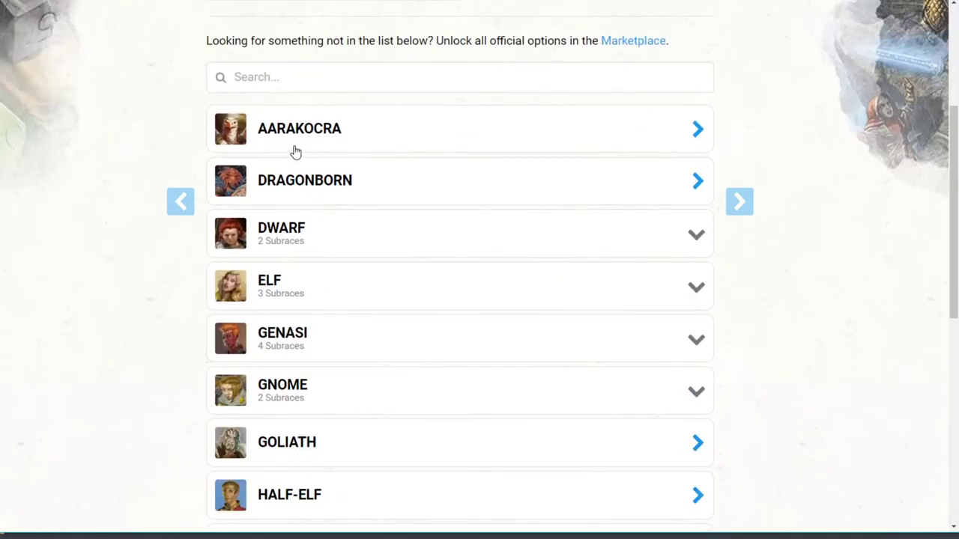
scroll(307, 459, down, 5)
scroll(311, 460, up, 10)
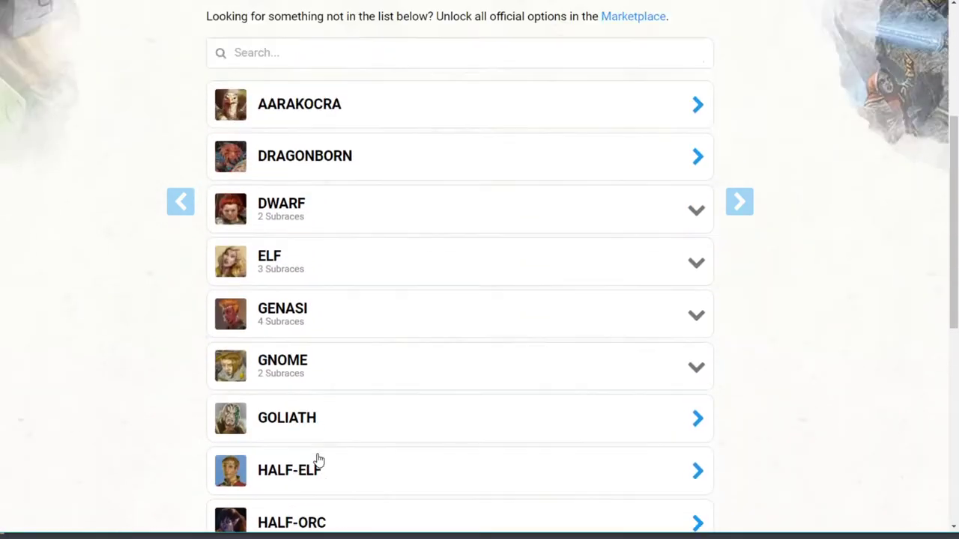
scroll(322, 412, down, 2)
click(304, 413)
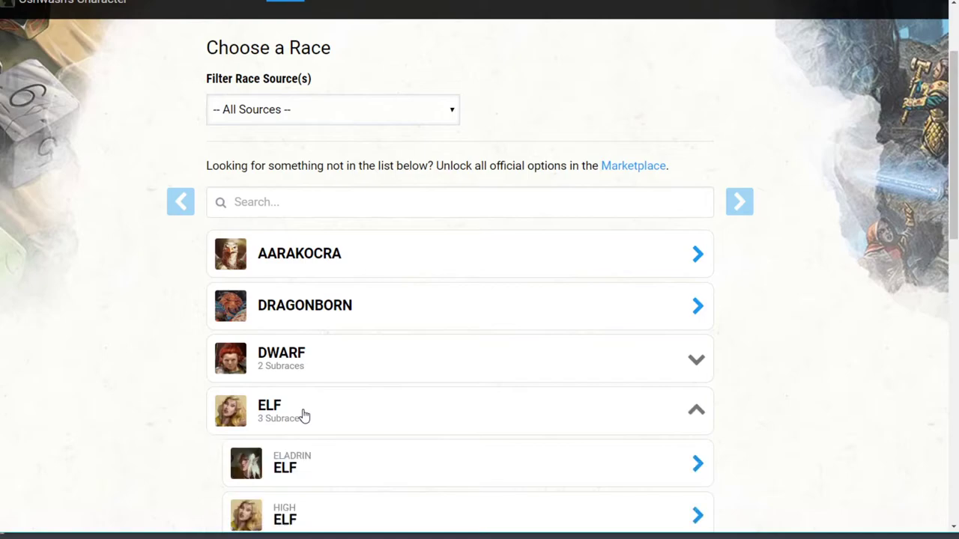
scroll(360, 336, down, 2)
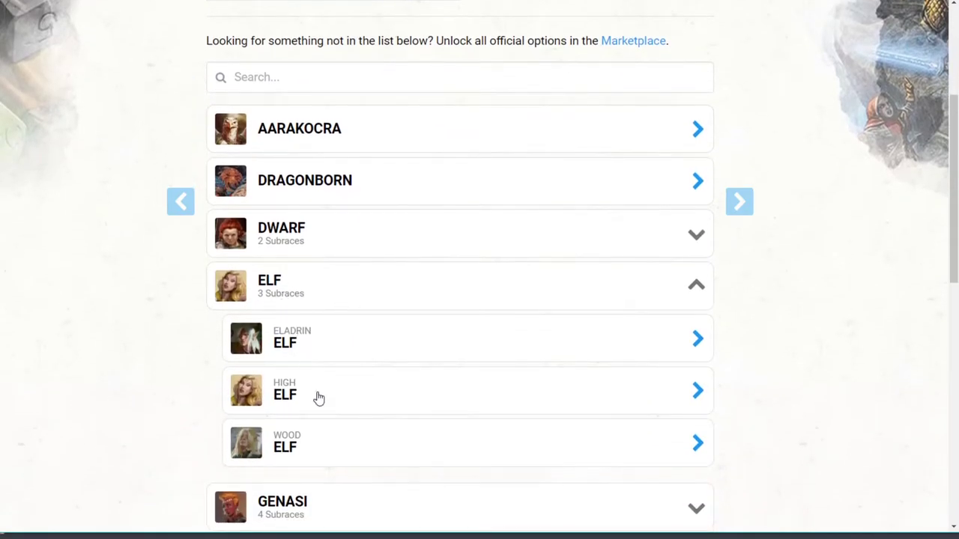
Step: Choose High Elf and confirm it as the character's race
click(321, 400)
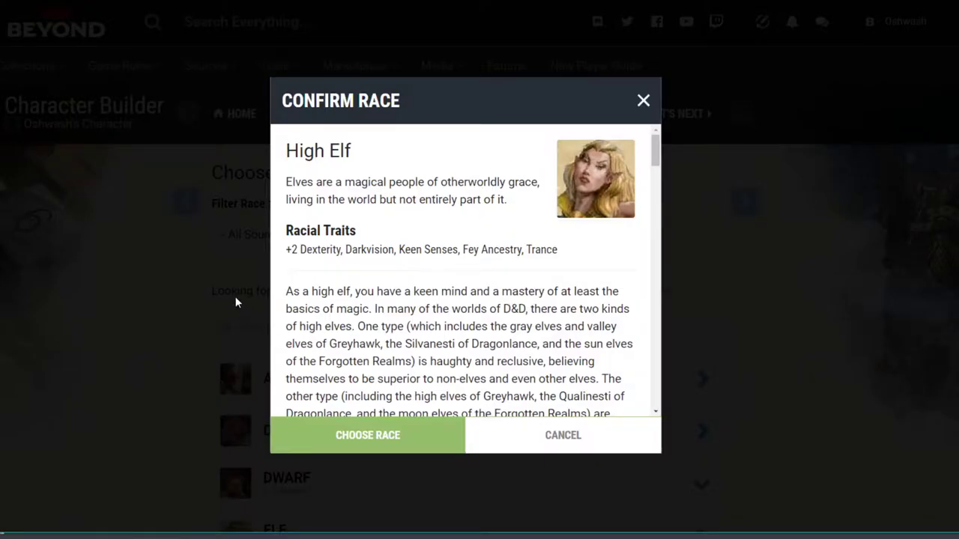
click(330, 427)
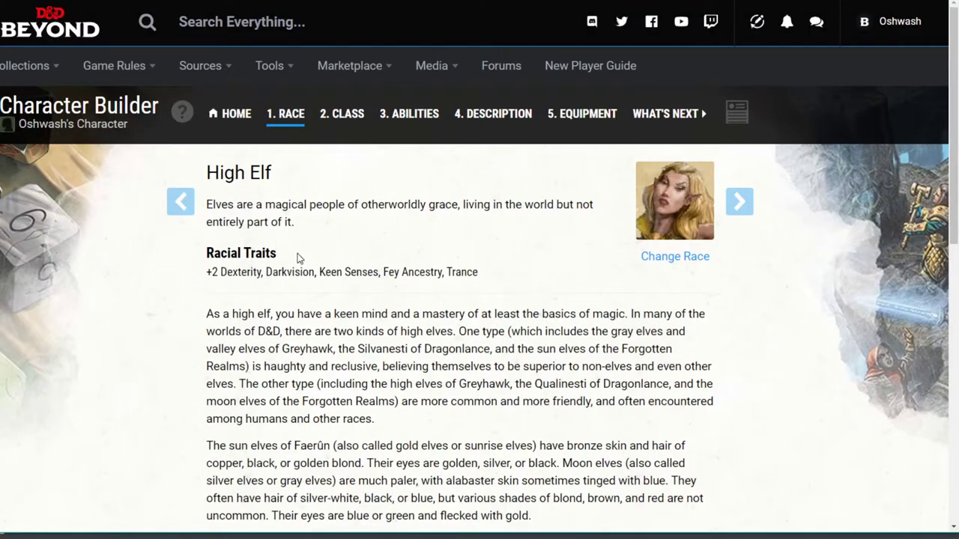
scroll(299, 257, down, 7)
scroll(157, 306, up, 7)
scroll(298, 358, down, 7)
Step: Review the Darkvision, Fey Ancestry and Cantrip trait descriptions of the High Elf
click(283, 114)
click(283, 114)
click(263, 210)
click(263, 224)
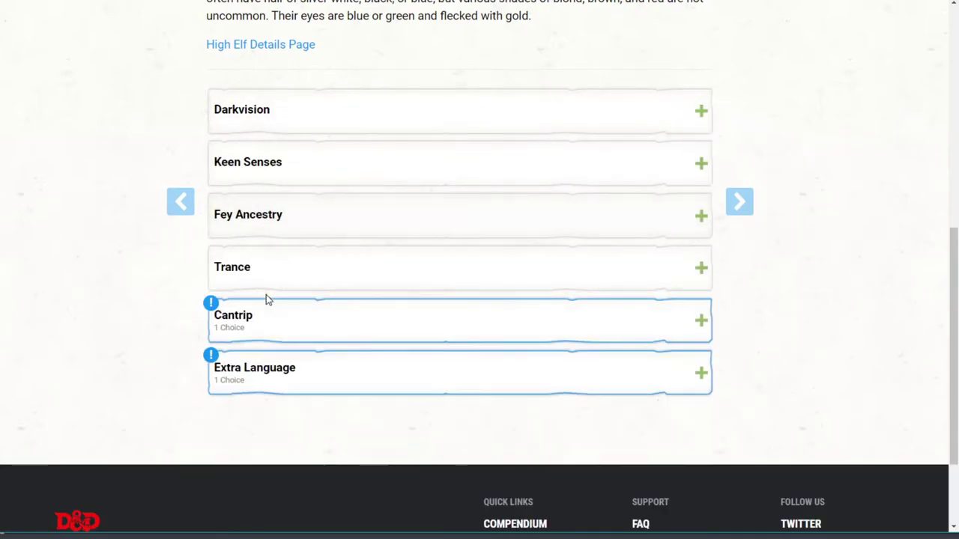
click(268, 324)
click(275, 326)
scroll(277, 327, down, 1)
scroll(276, 328, up, 2)
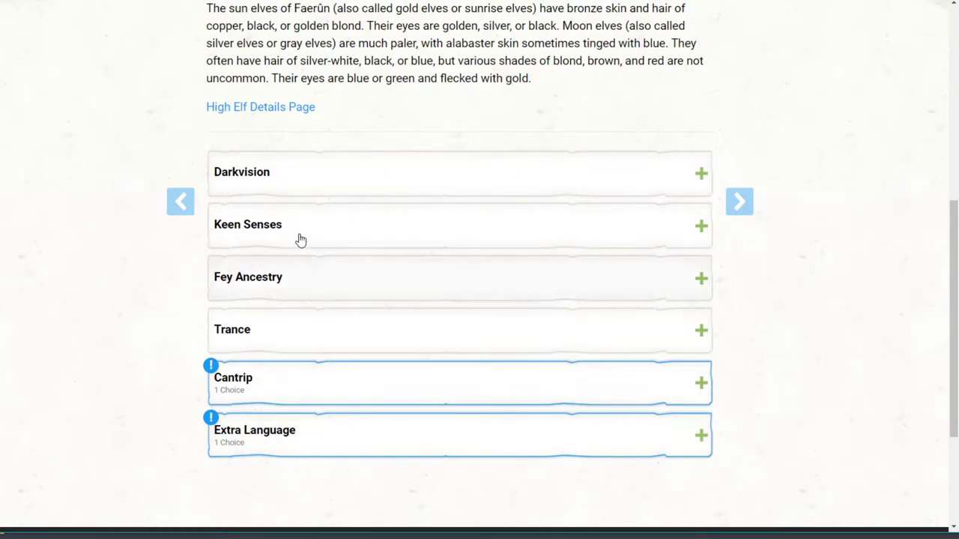
scroll(332, 439, up, 2)
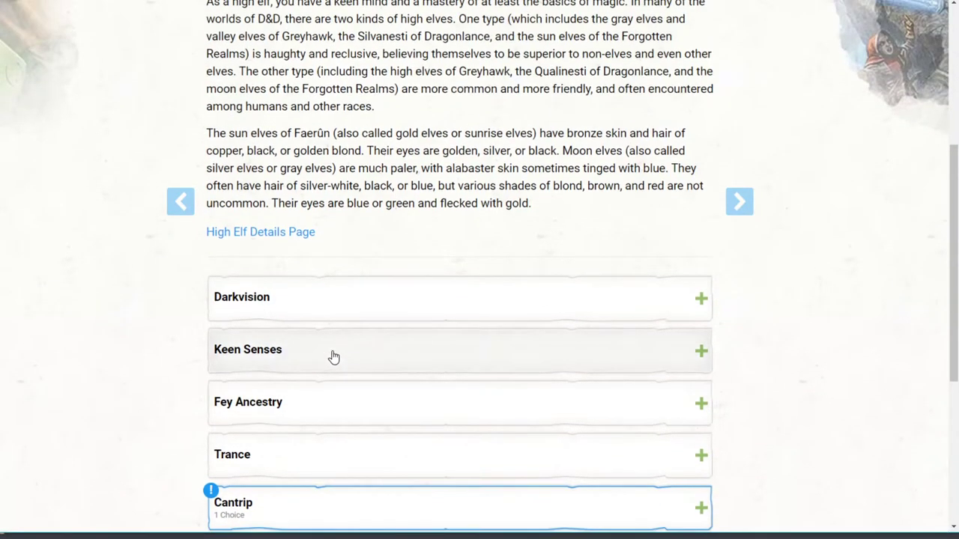
scroll(324, 358, down, 2)
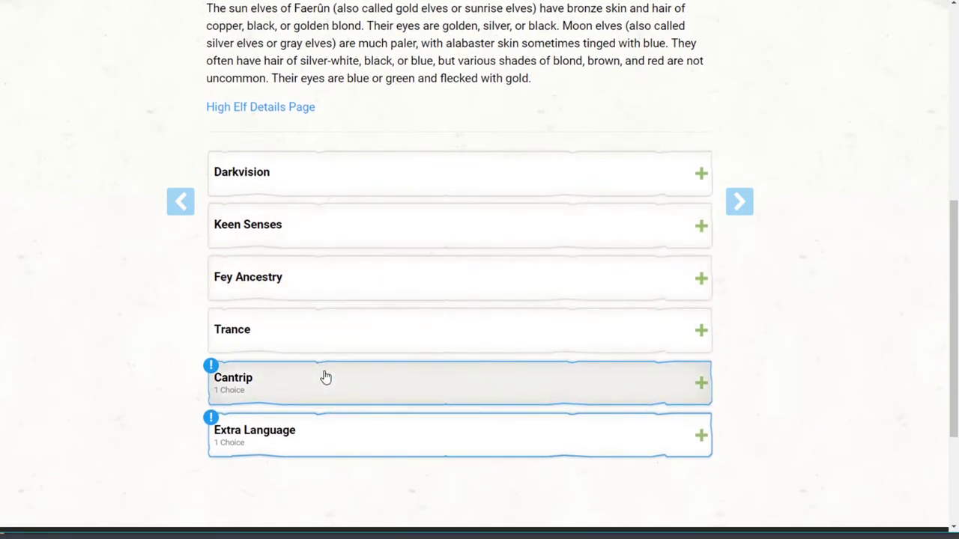
Step: Expand the High Elf choices and pick Poison Spray as the cantrip, viewing its details
click(332, 438)
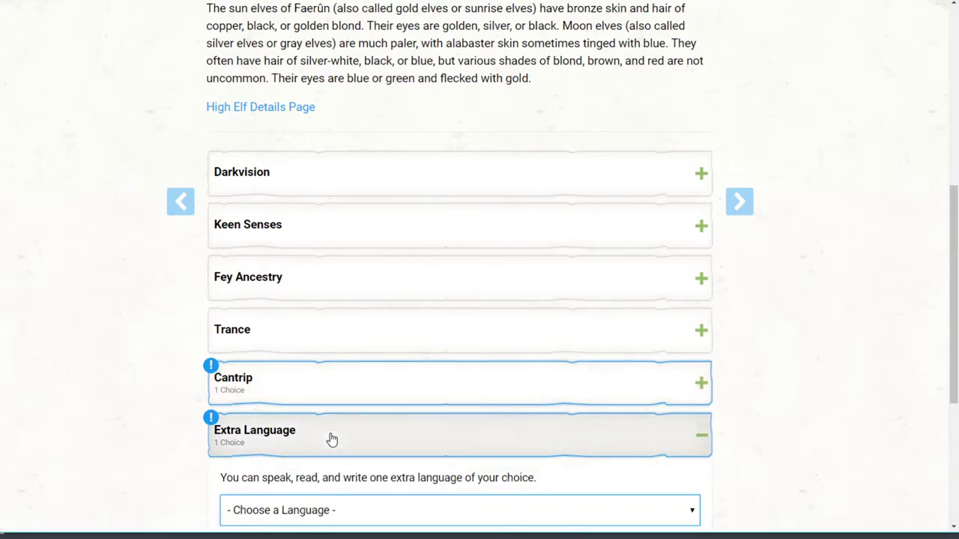
scroll(332, 439, down, 1)
click(255, 358)
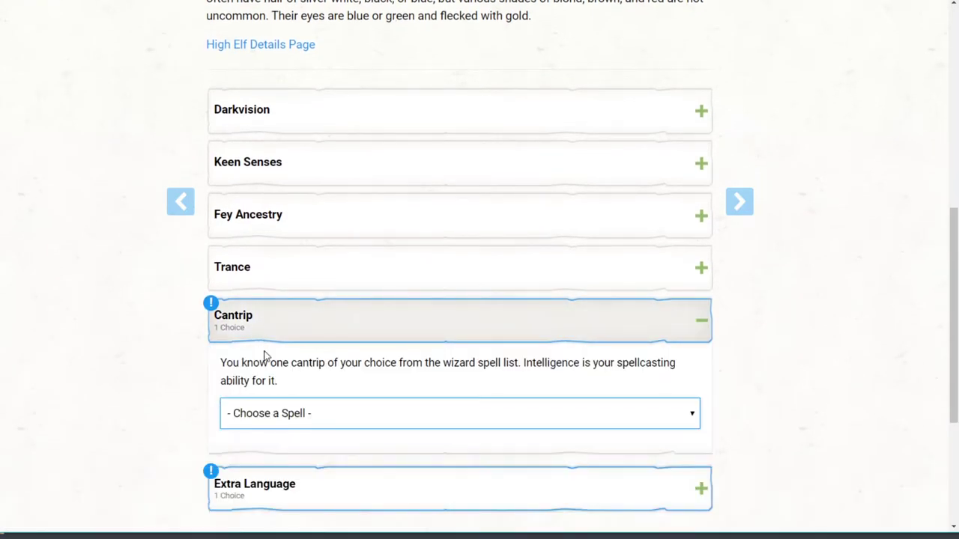
scroll(270, 374, down, 2)
click(273, 379)
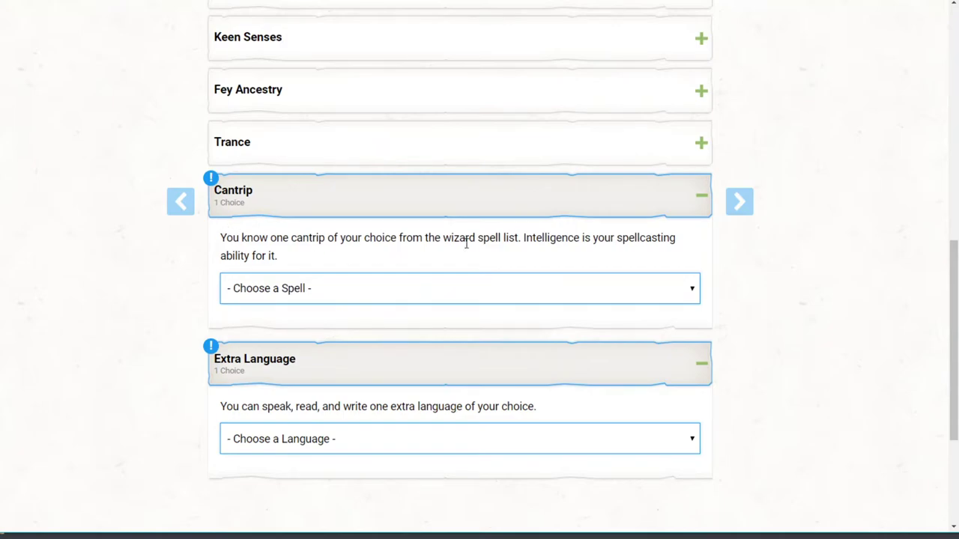
click(418, 286)
scroll(299, 225, down, 3)
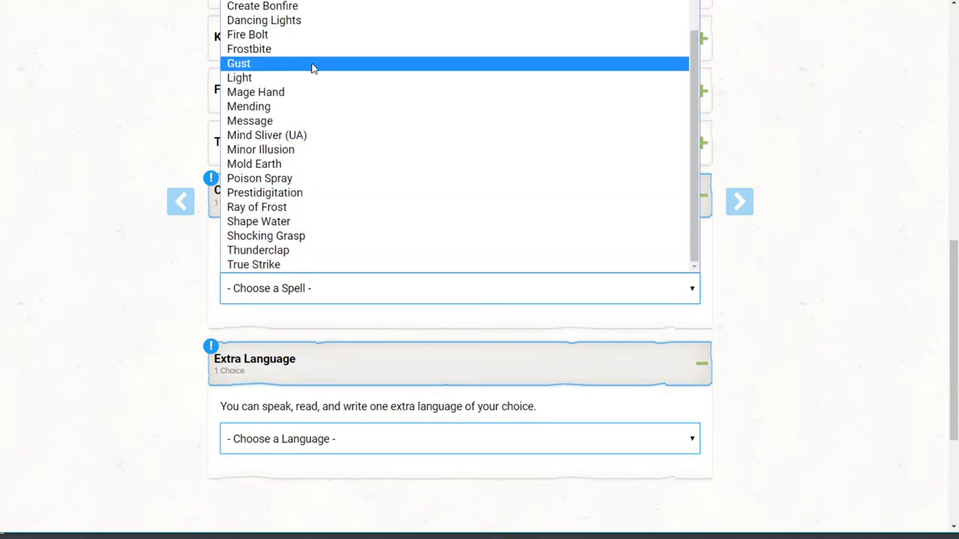
scroll(315, 64, up, 3)
scroll(315, 257, down, 1)
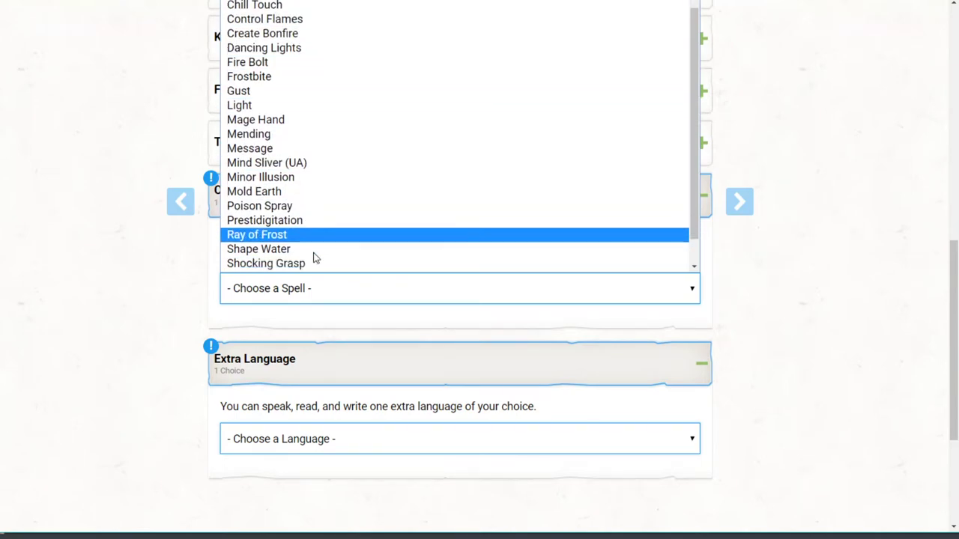
click(293, 197)
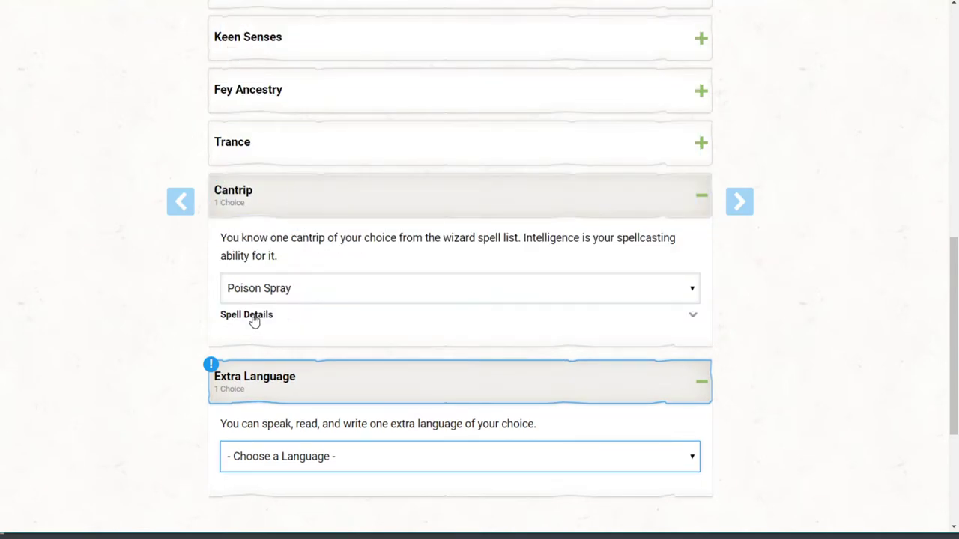
click(650, 321)
click(259, 285)
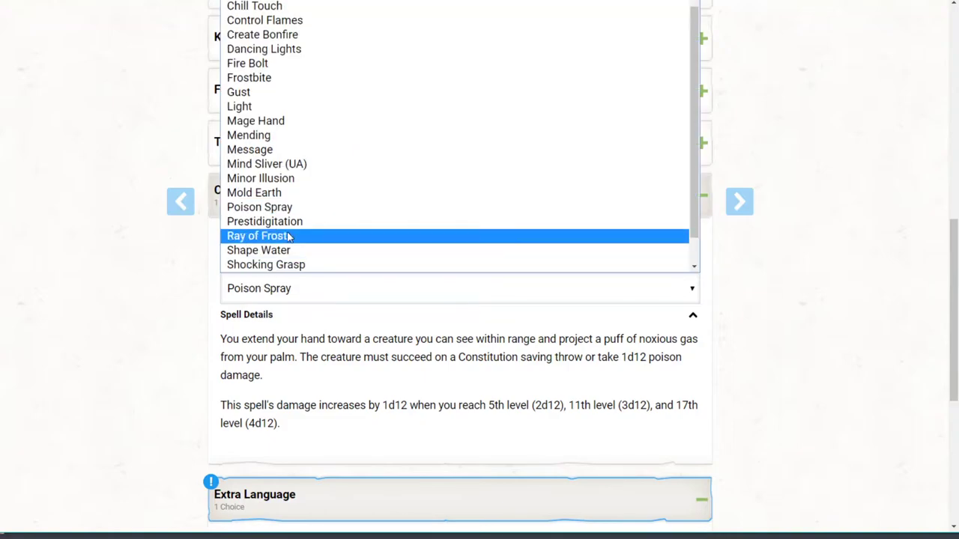
click(210, 246)
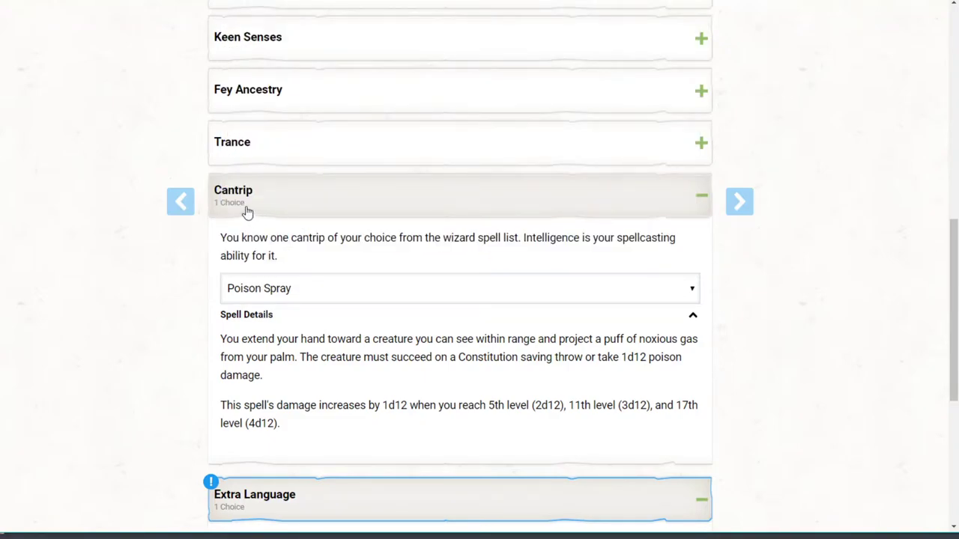
Step: Switch the High Elf cantrip from Poison Spray to Fire Bolt
scroll(335, 291, down, 3)
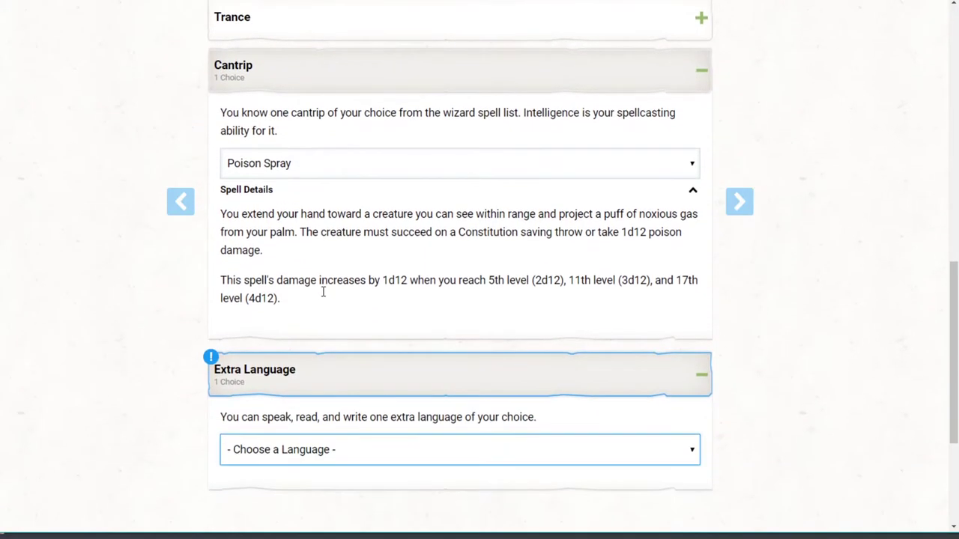
scroll(317, 297, up, 2)
click(285, 225)
scroll(298, 315, down, 1)
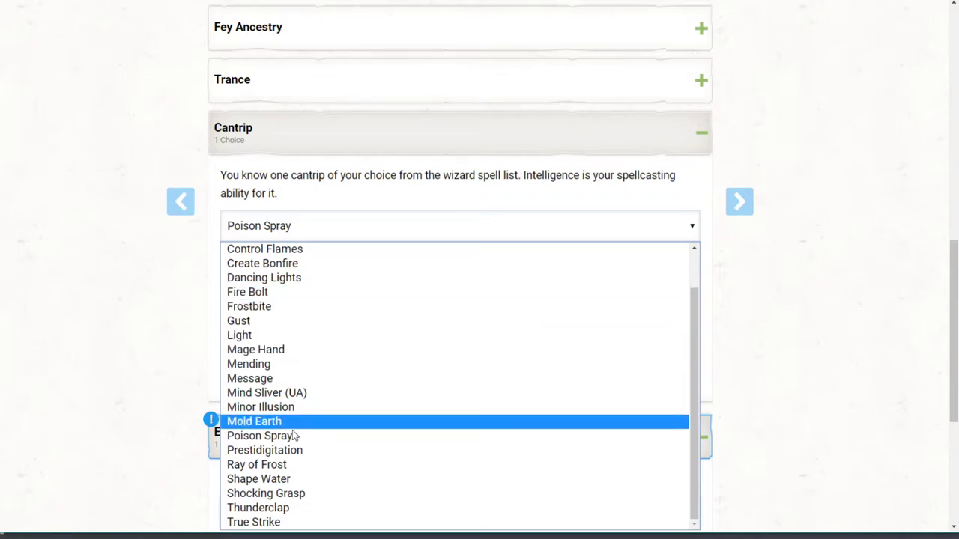
click(286, 292)
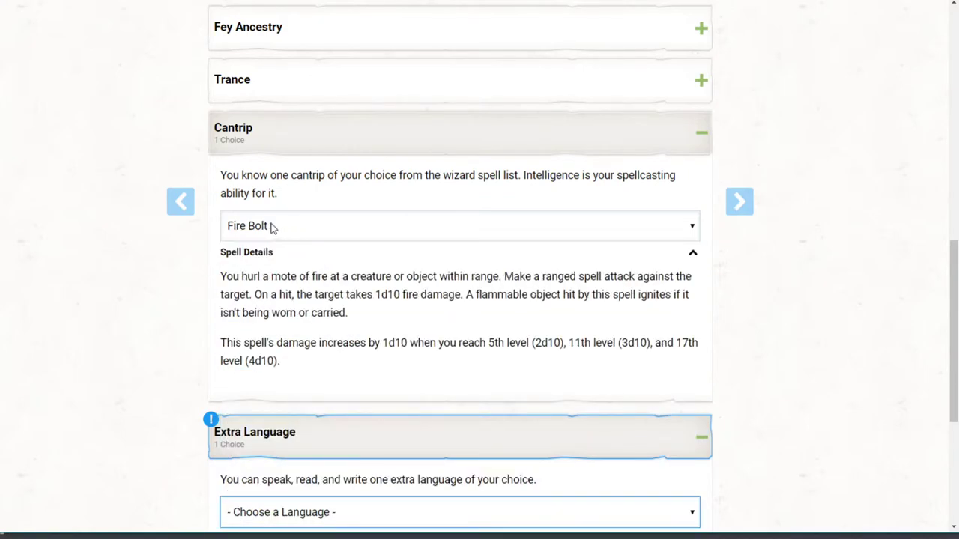
click(274, 226)
scroll(308, 422, down, 2)
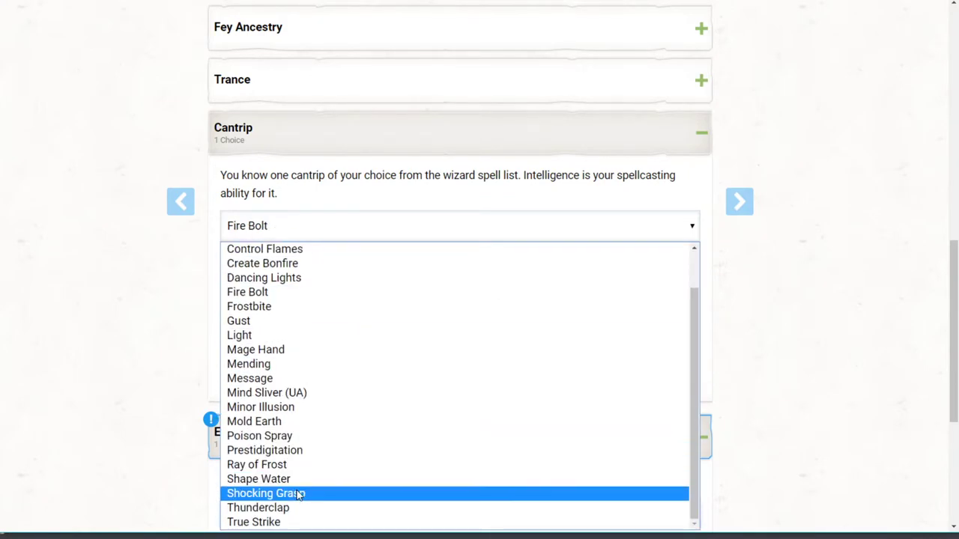
click(314, 229)
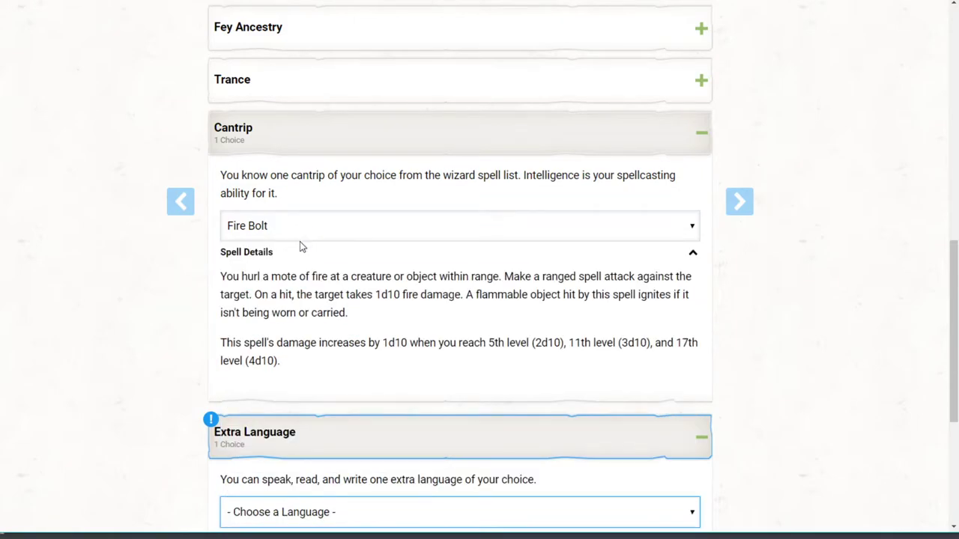
Step: Choose Deep Speech from the Extra Language list
scroll(270, 398, up, 3)
scroll(269, 399, up, 7)
scroll(627, 285, down, 9)
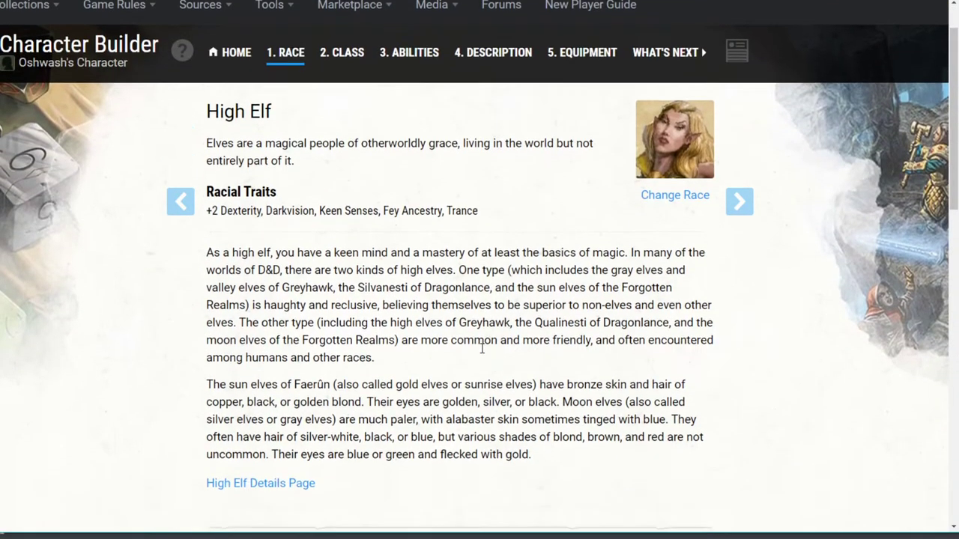
scroll(395, 439, up, 8)
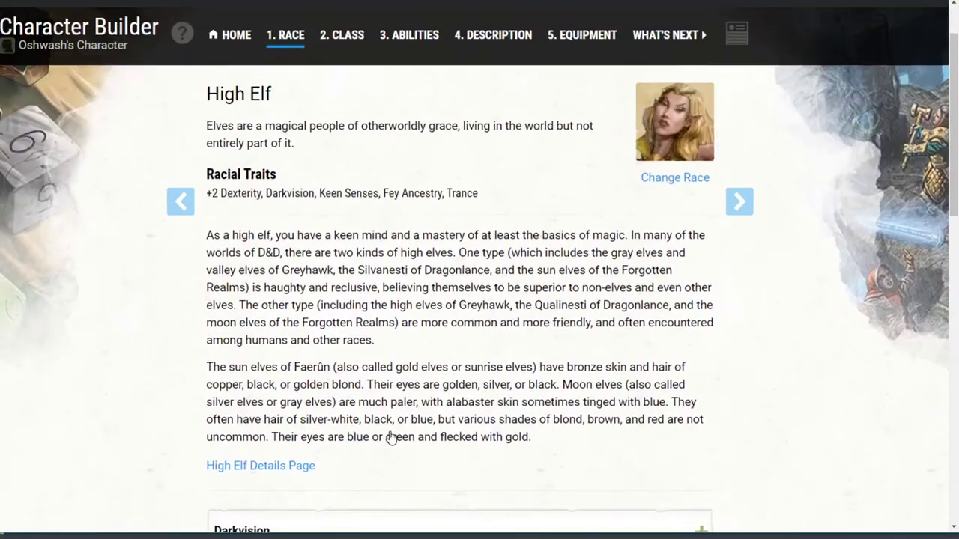
scroll(232, 253, down, 9)
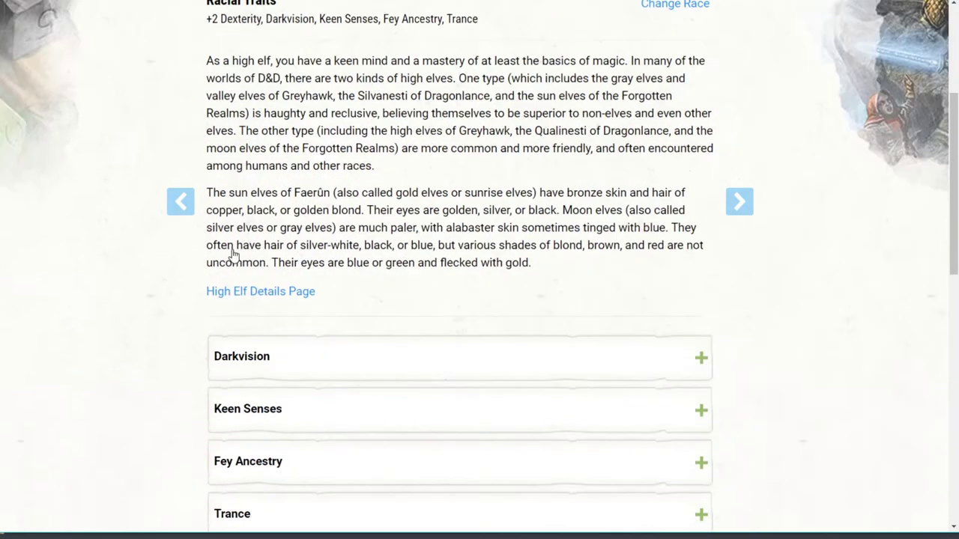
click(281, 449)
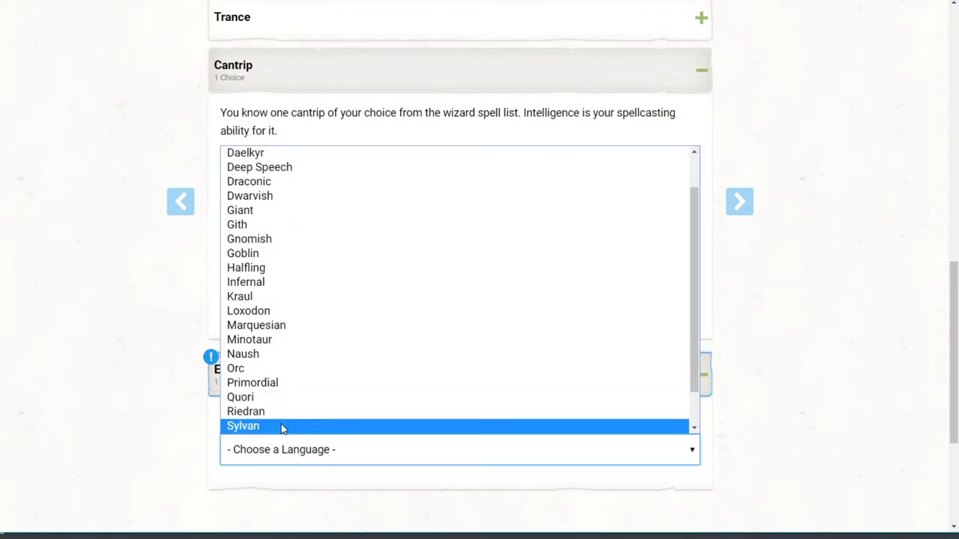
scroll(284, 405, up, 1)
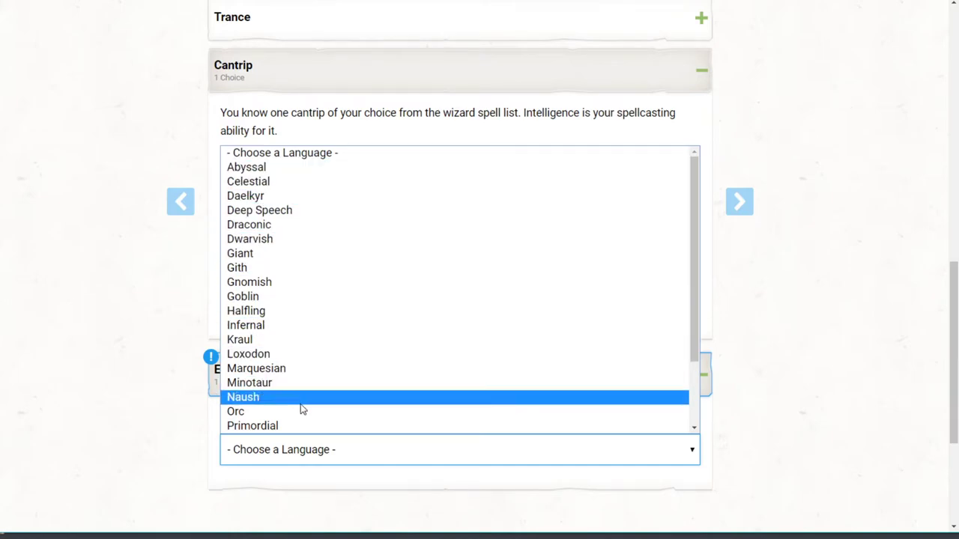
scroll(299, 451, down, 3)
click(273, 264)
scroll(285, 433, down, 2)
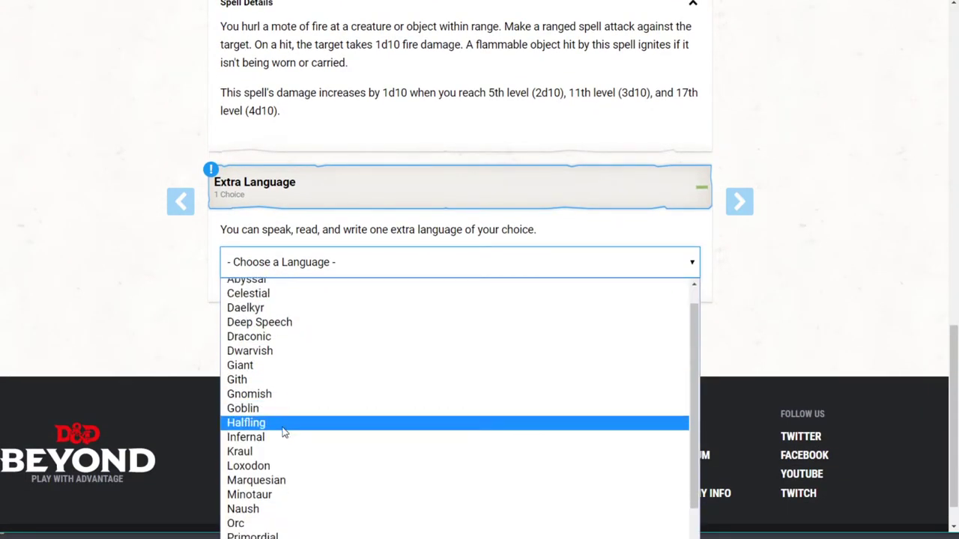
scroll(300, 514, up, 3)
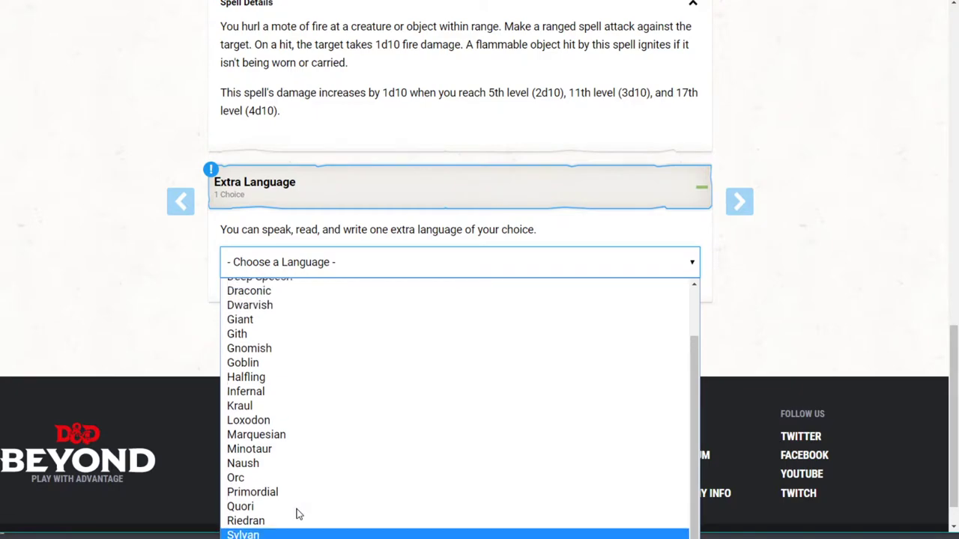
scroll(268, 334, down, 2)
scroll(284, 390, down, 1)
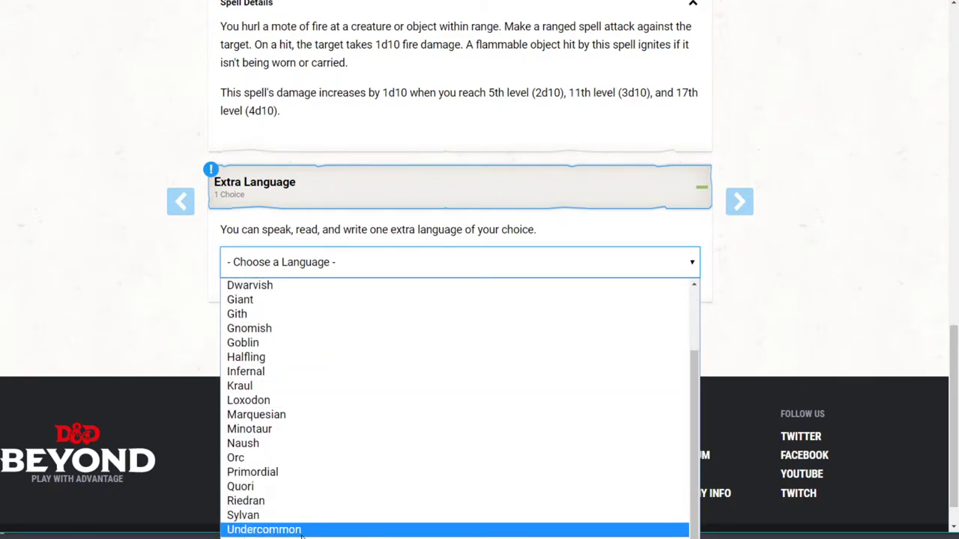
scroll(247, 329, up, 3)
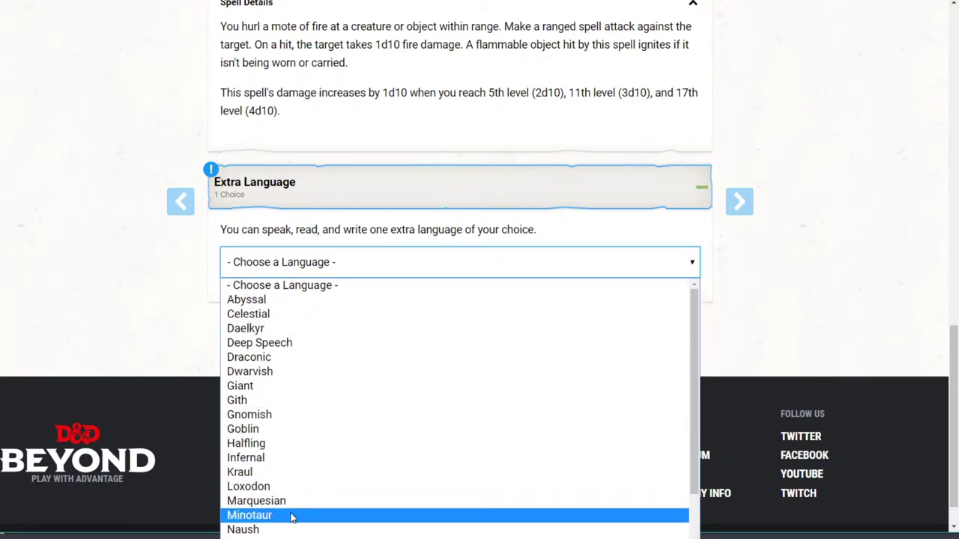
scroll(365, 343, down, 3)
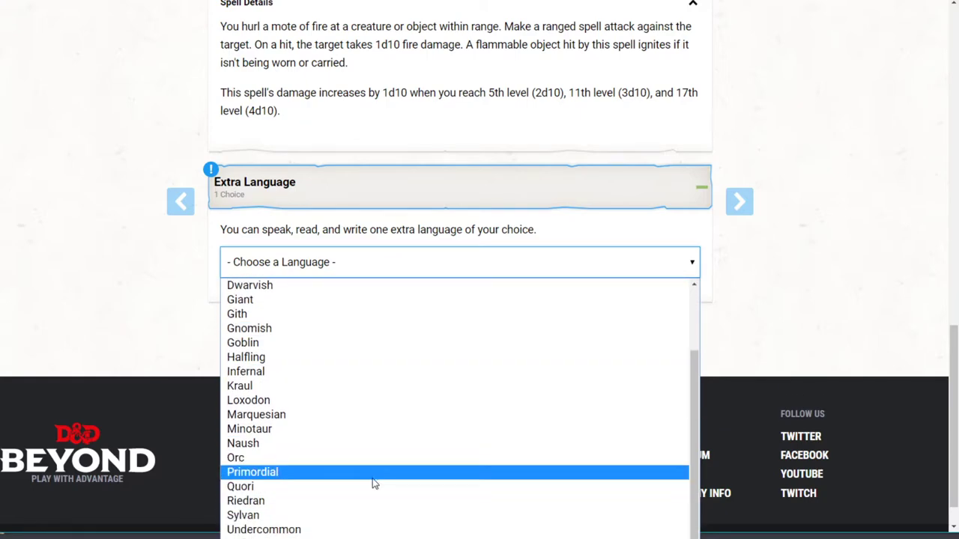
scroll(373, 450, up, 3)
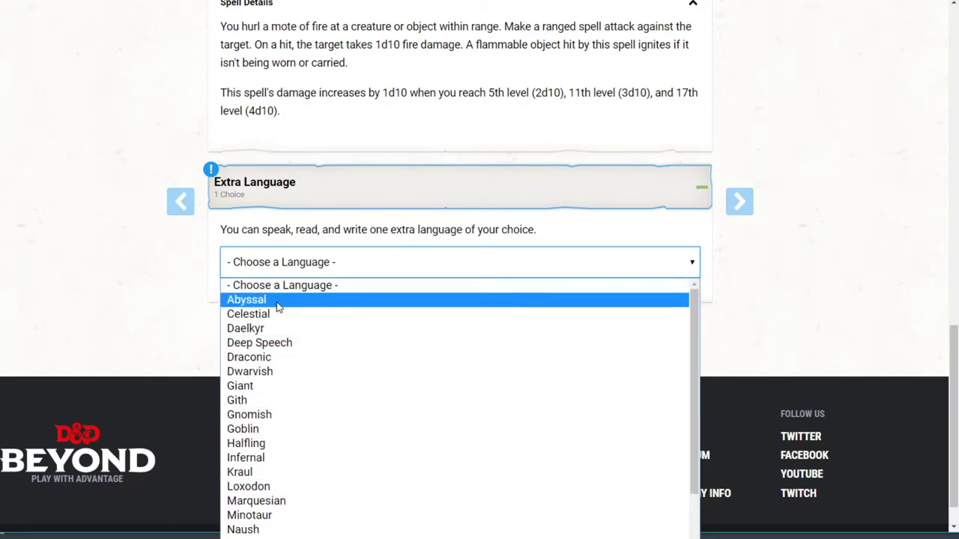
scroll(279, 522, down, 1)
scroll(279, 522, down, 1)
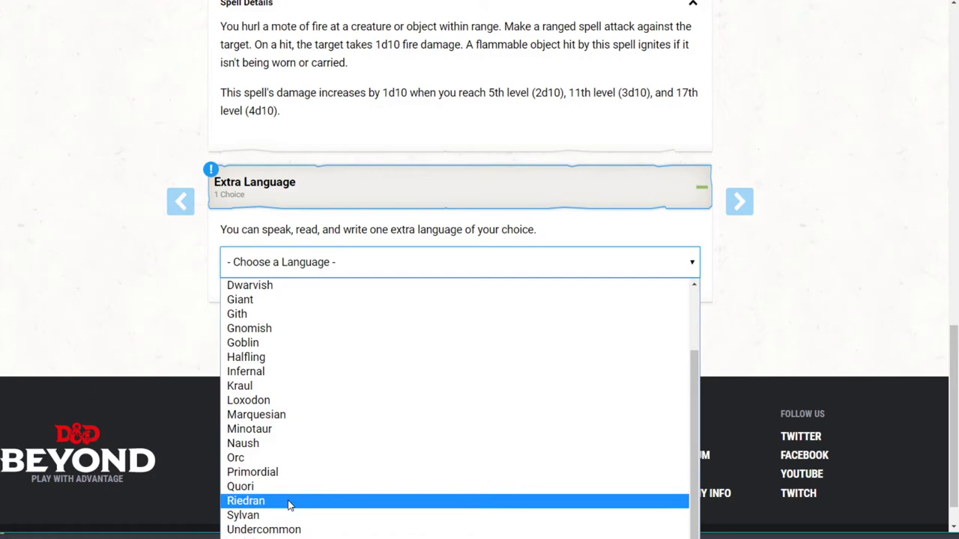
scroll(321, 452, up, 3)
click(259, 343)
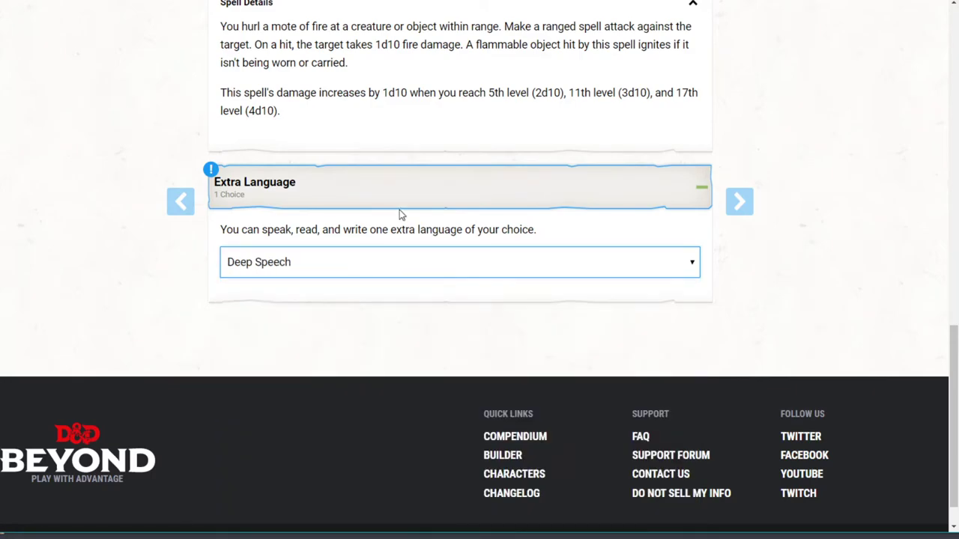
Step: Advance to the Class step and scroll through the classes from Barbarian to Wizard
scroll(450, 337, up, 5)
scroll(370, 363, up, 8)
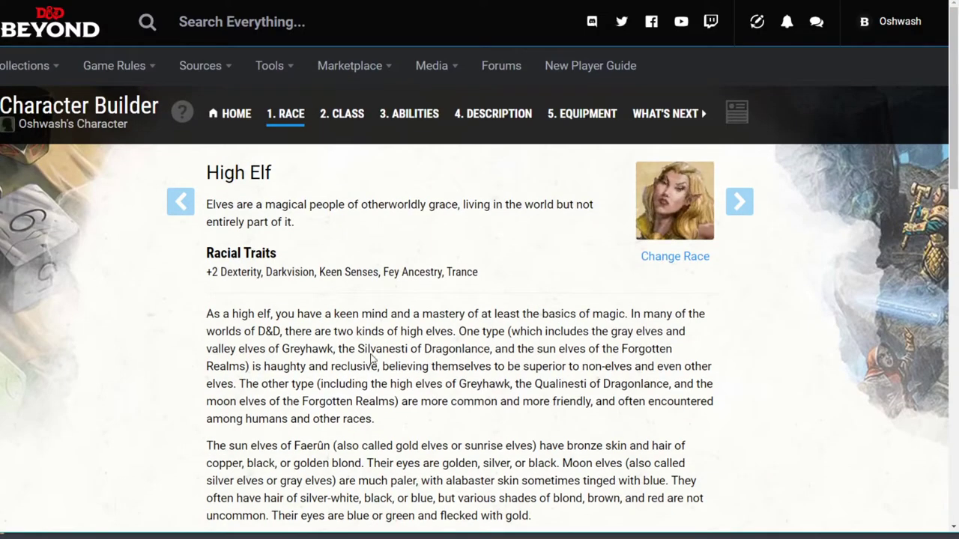
click(739, 201)
scroll(251, 317, down, 1)
scroll(304, 283, down, 5)
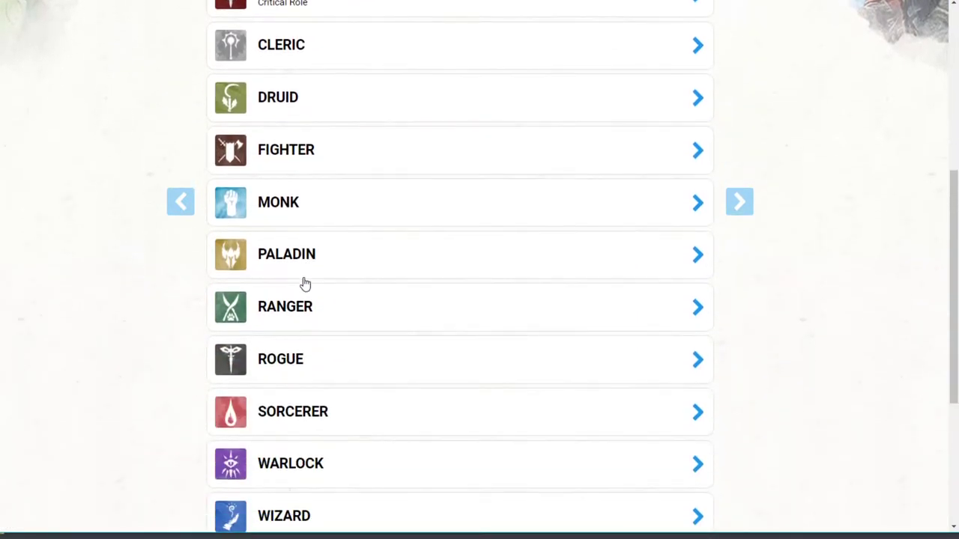
scroll(304, 283, down, 2)
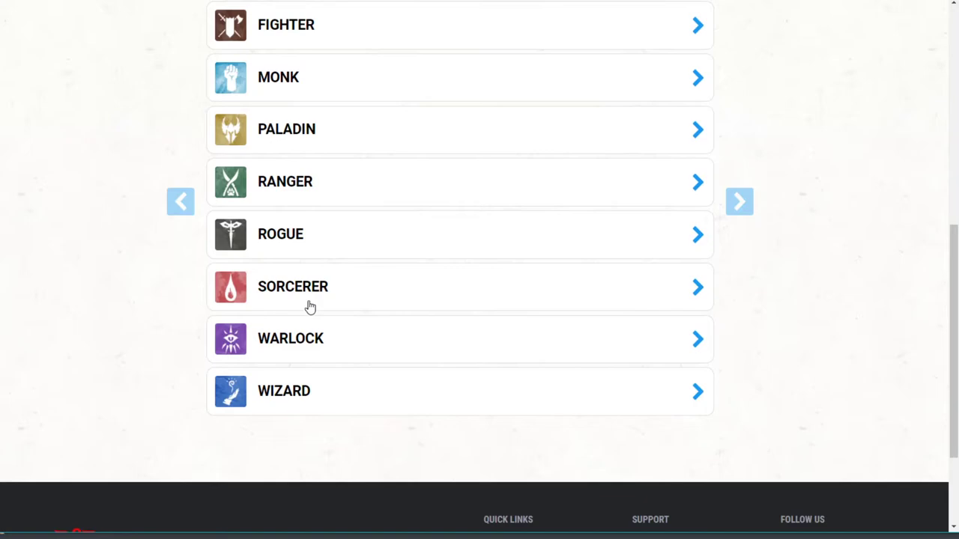
scroll(309, 306, up, 5)
scroll(310, 307, up, 1)
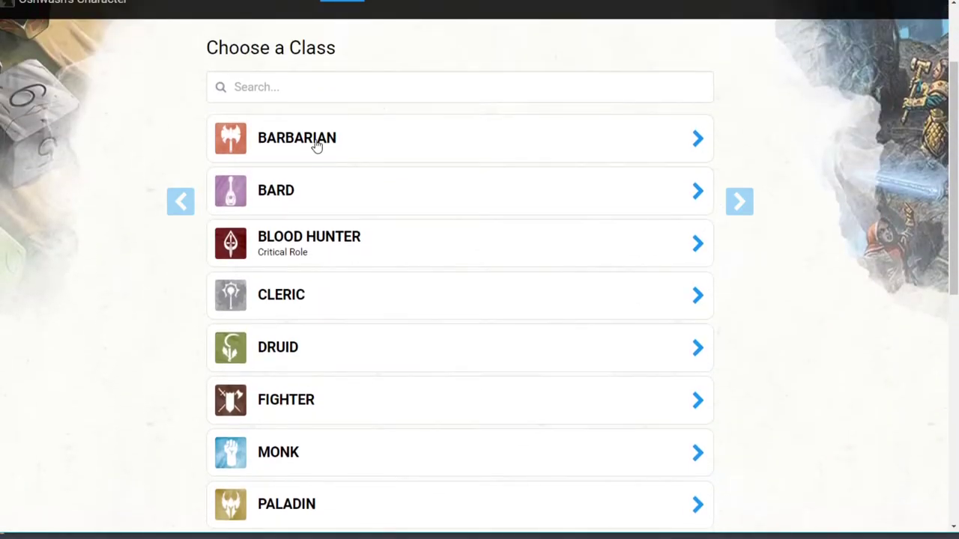
scroll(286, 188, up, 1)
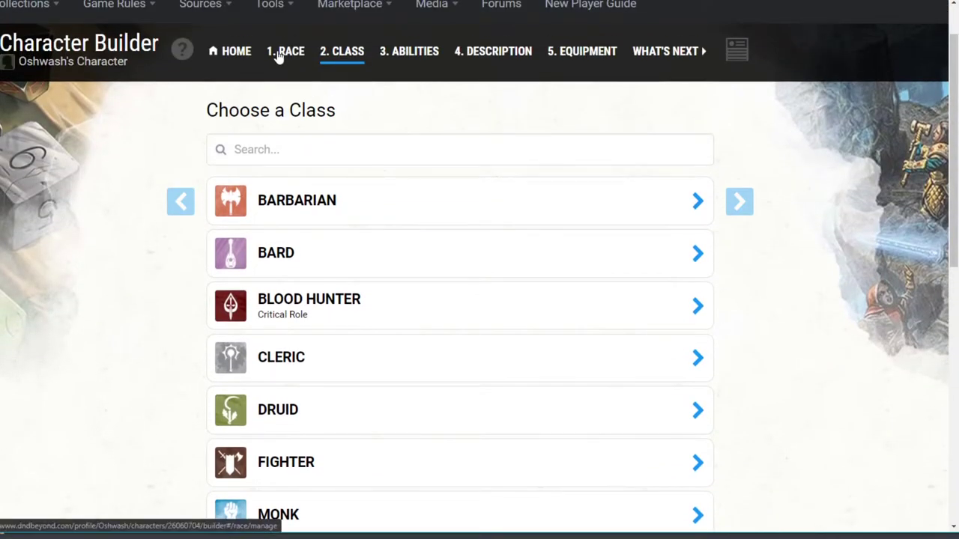
click(306, 219)
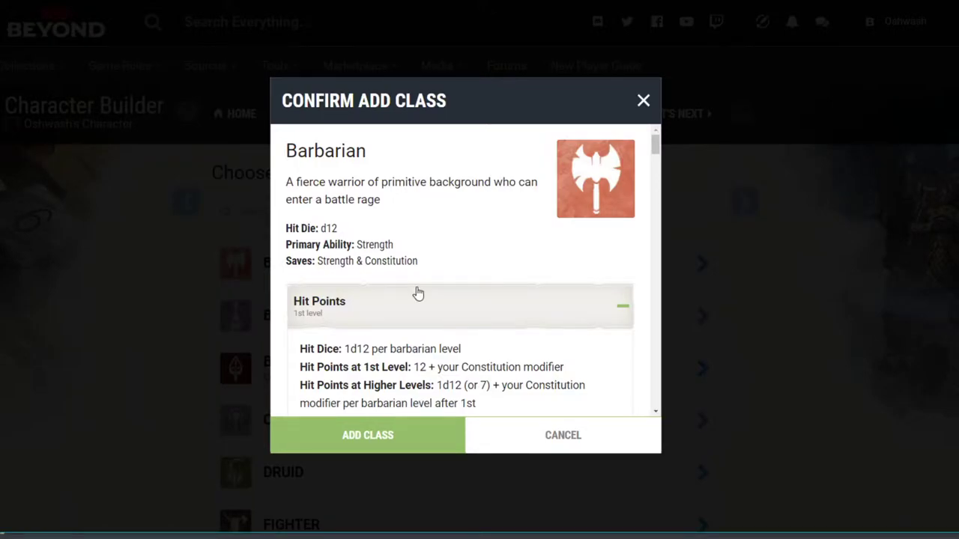
scroll(418, 293, down, 6)
scroll(418, 293, down, 7)
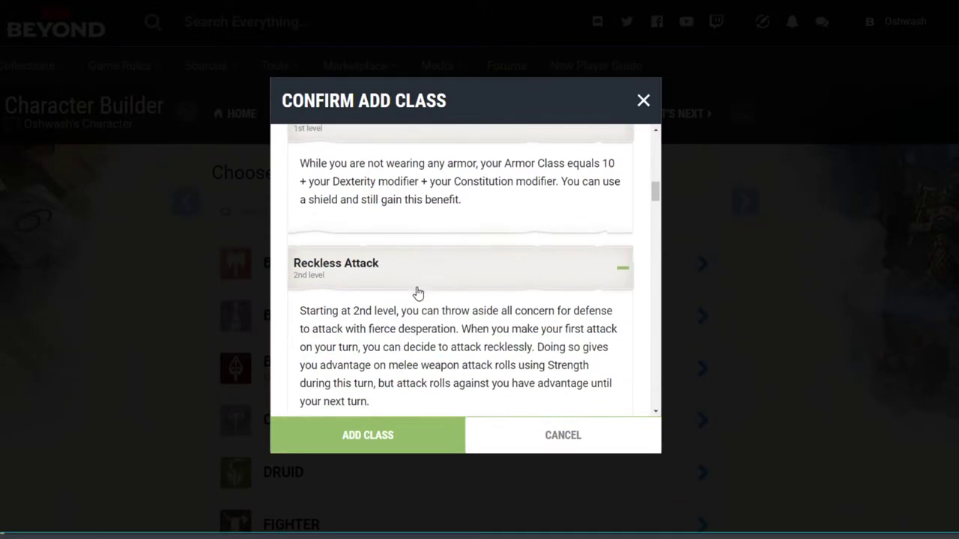
scroll(421, 276, down, 10)
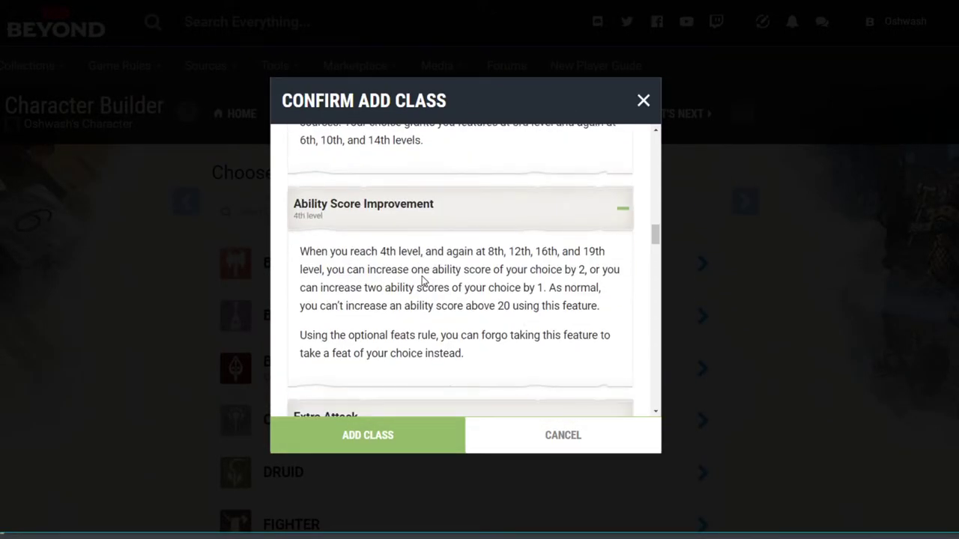
scroll(438, 347, down, 5)
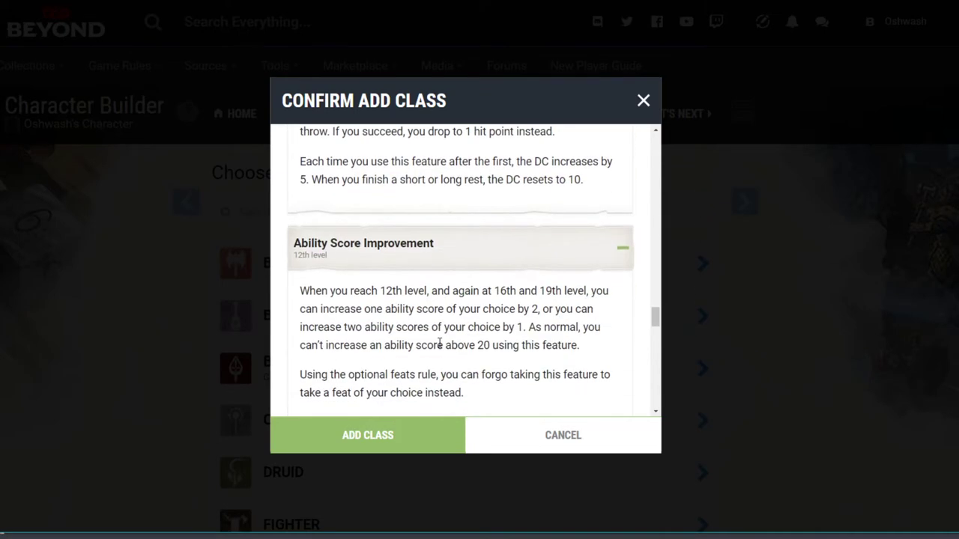
click(643, 101)
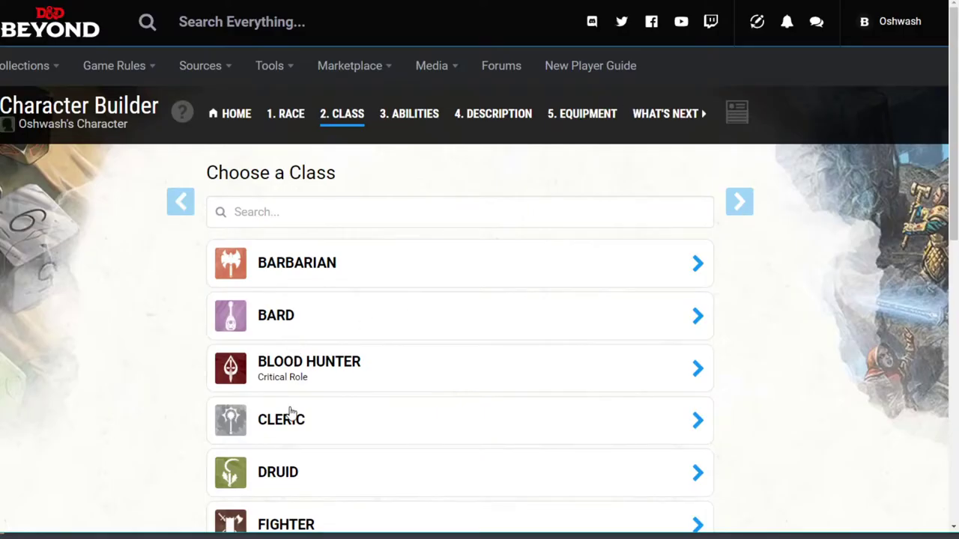
Step: Open the Wizard preview and add it as the level 1 class
scroll(245, 375, down, 3)
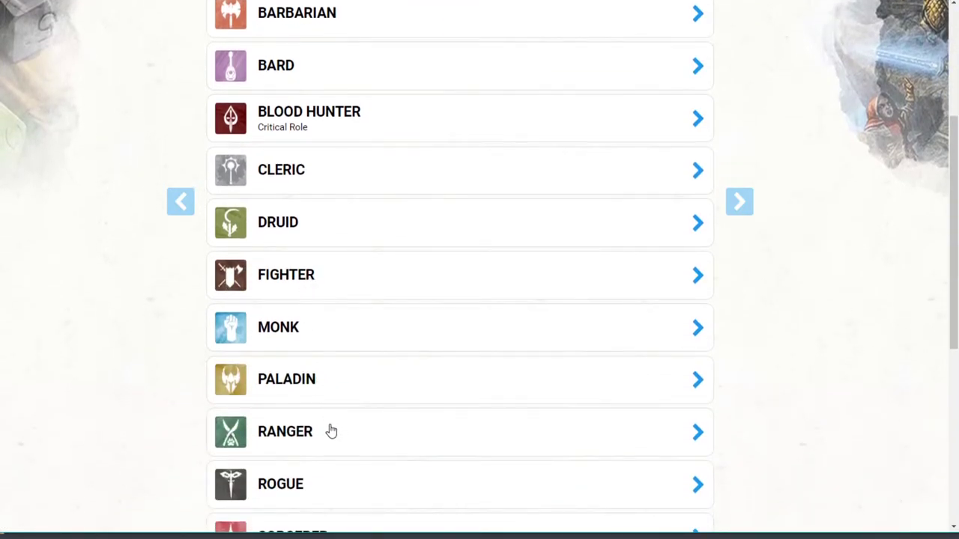
scroll(327, 433, down, 1)
scroll(333, 434, down, 2)
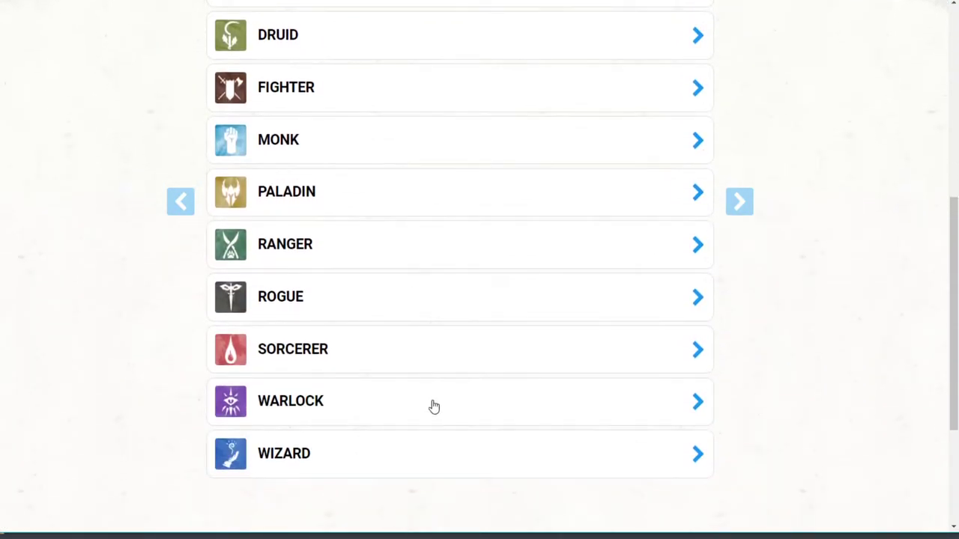
click(380, 459)
click(370, 450)
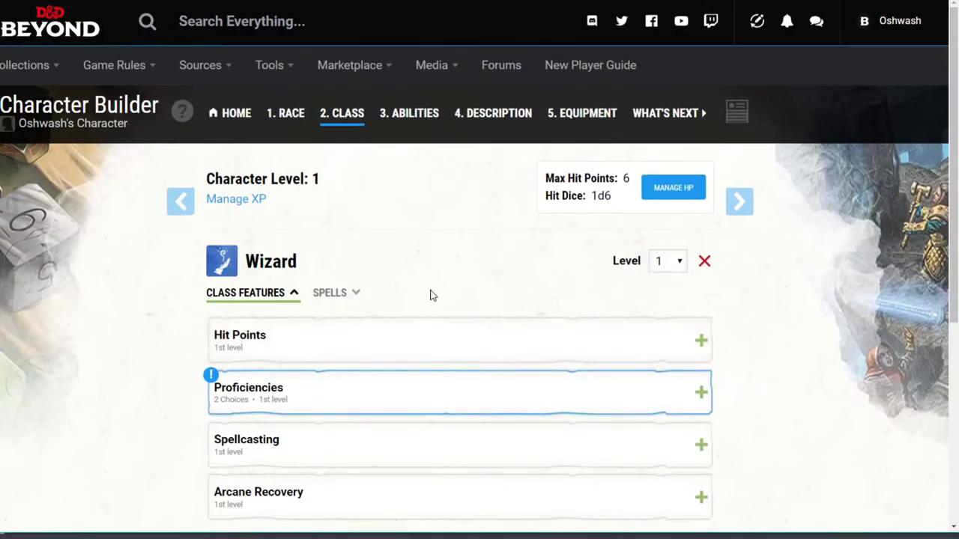
Step: Expand Wizard Proficiencies and Hit Points, checking skill options and the Constitution modifier wording
scroll(427, 295, down, 3)
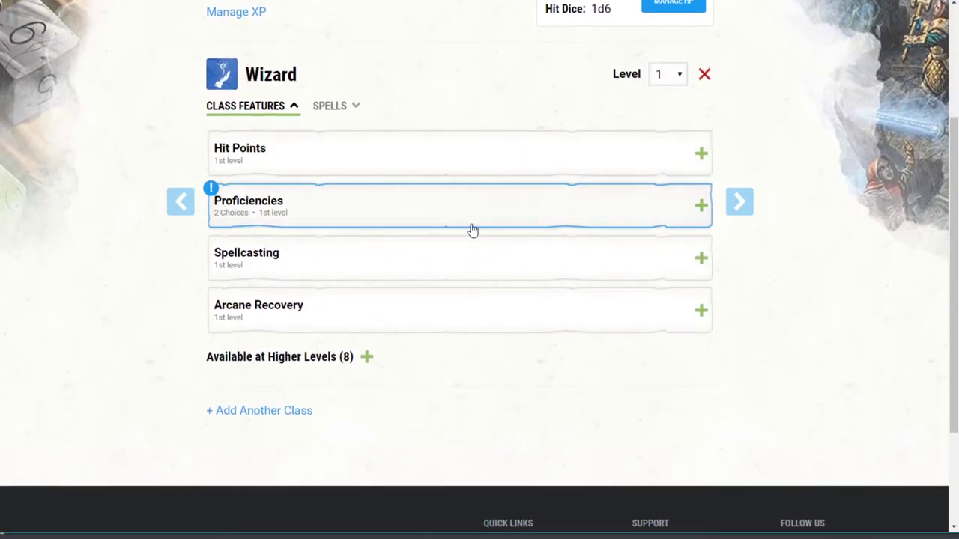
click(621, 205)
click(299, 159)
click(301, 165)
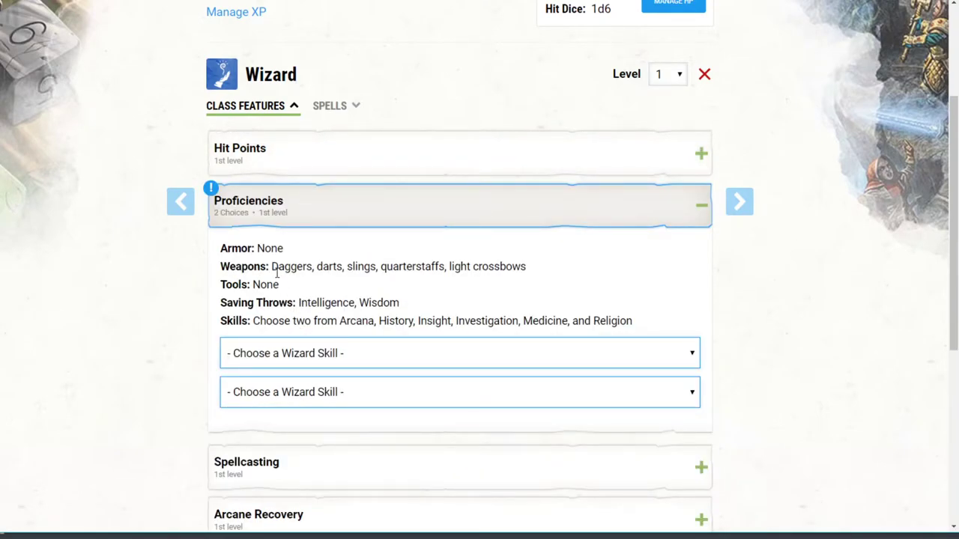
click(317, 352)
click(261, 171)
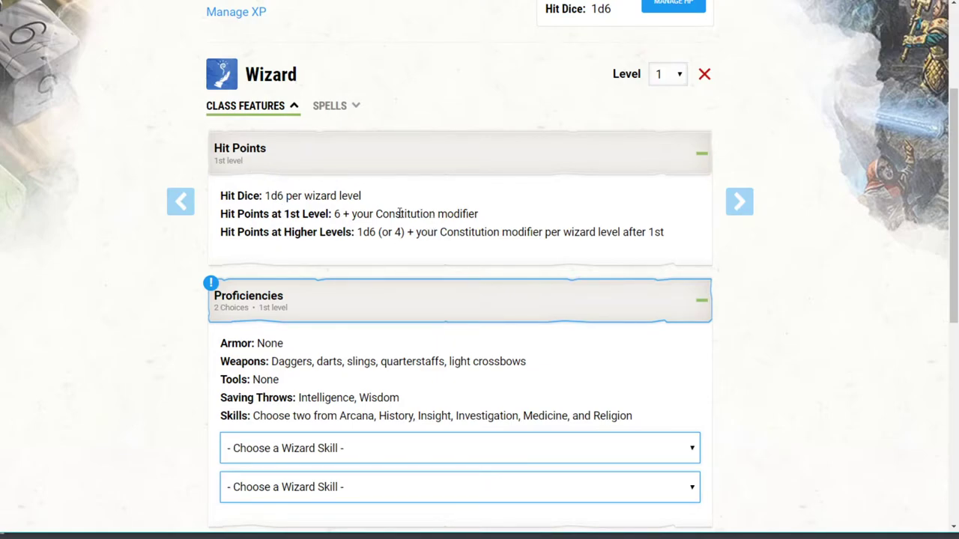
scroll(405, 223, up, 3)
scroll(406, 224, down, 3)
drag(442, 233, 496, 232)
click(498, 233)
Step: Pick Arcana and Investigation as the Wizard's two skill proficiencies
scroll(323, 380, down, 1)
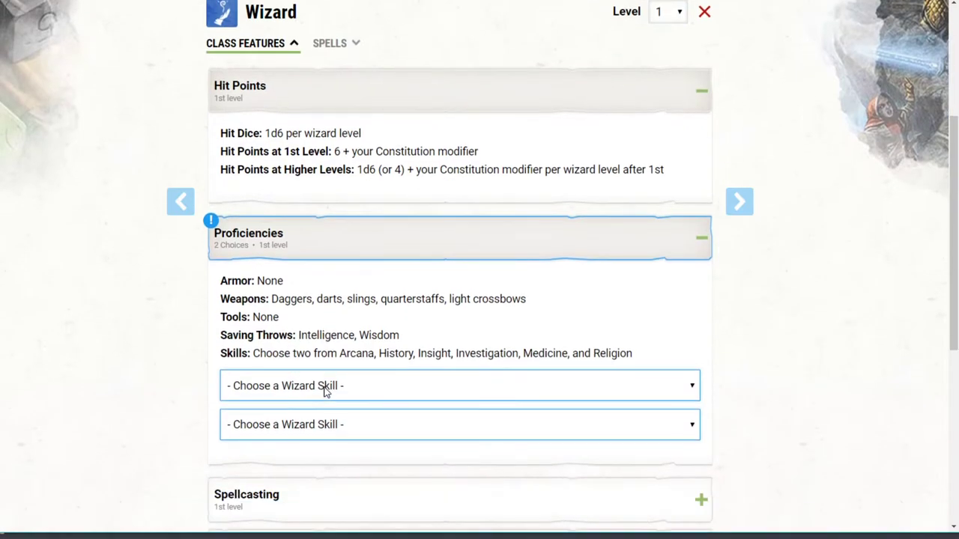
scroll(303, 240, down, 1)
scroll(314, 330, down, 1)
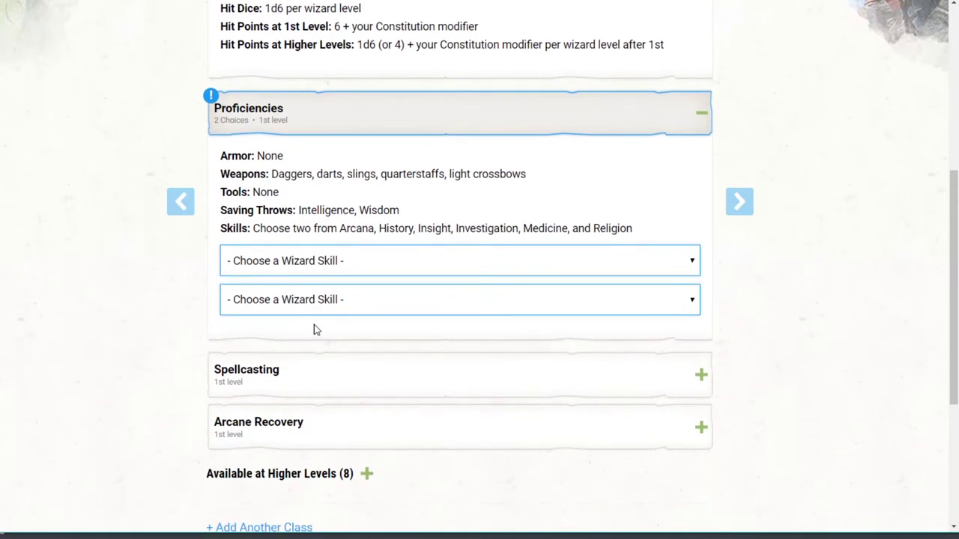
scroll(312, 330, down, 1)
click(300, 210)
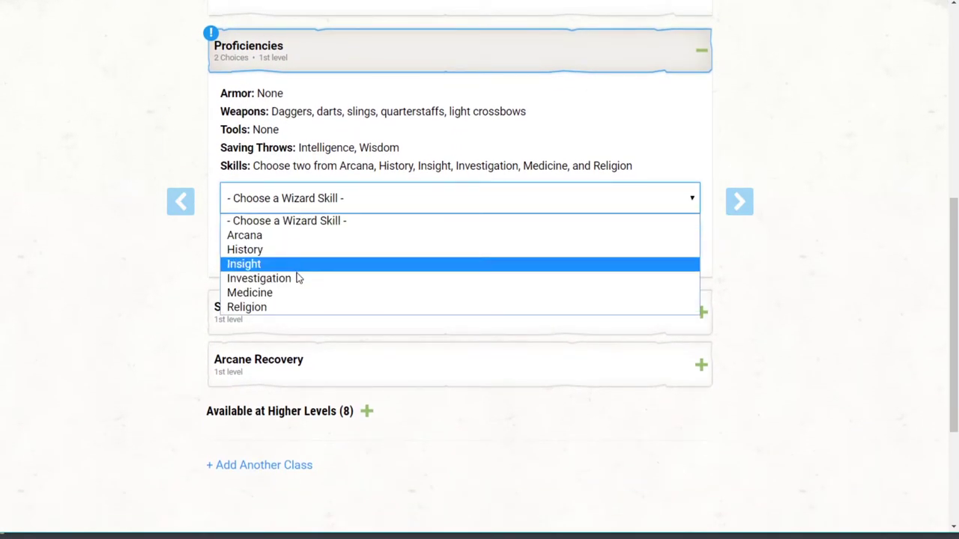
click(289, 237)
click(287, 247)
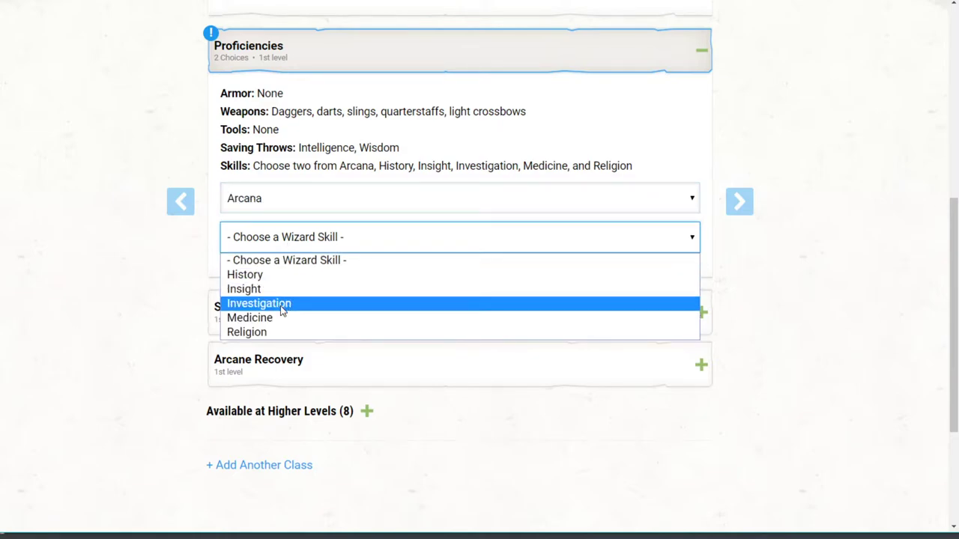
click(279, 303)
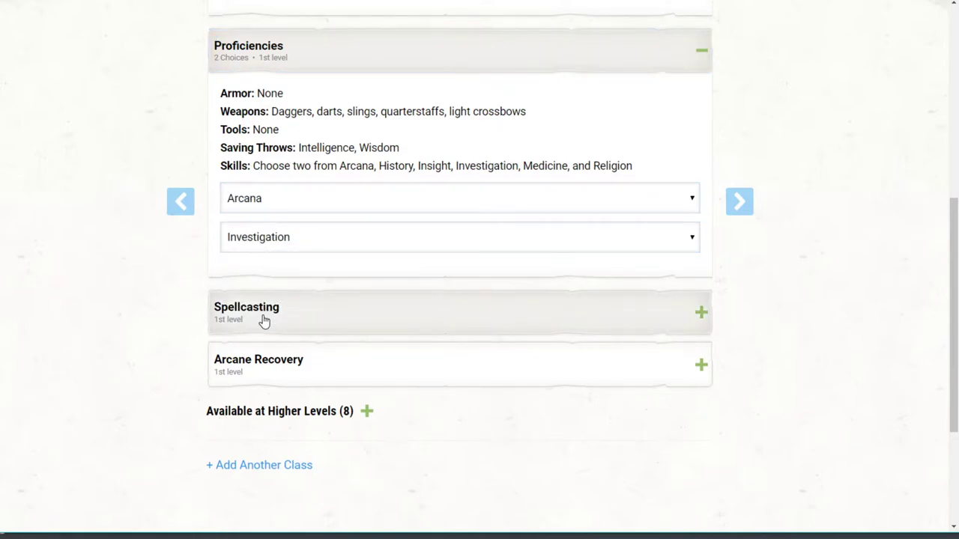
click(306, 319)
scroll(300, 355, down, 1)
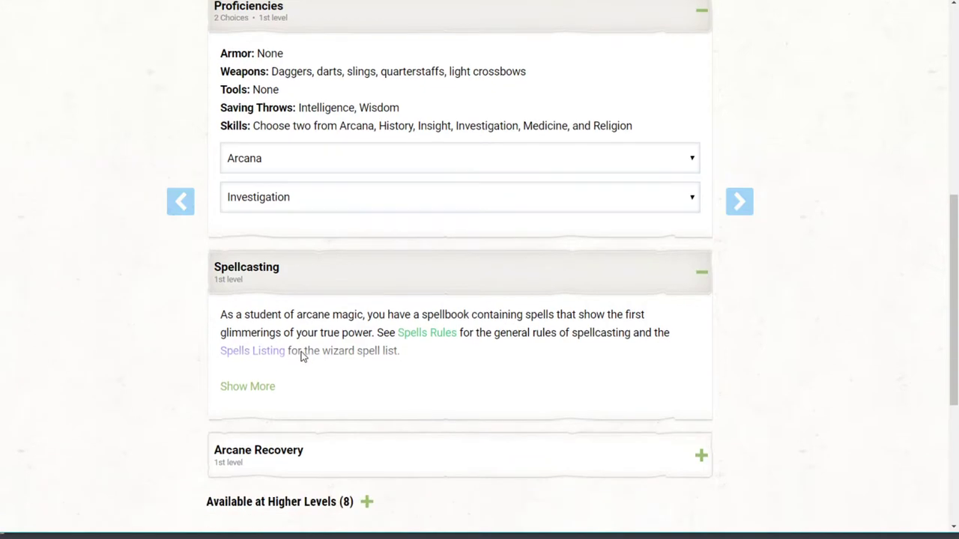
click(262, 430)
scroll(321, 373, down, 4)
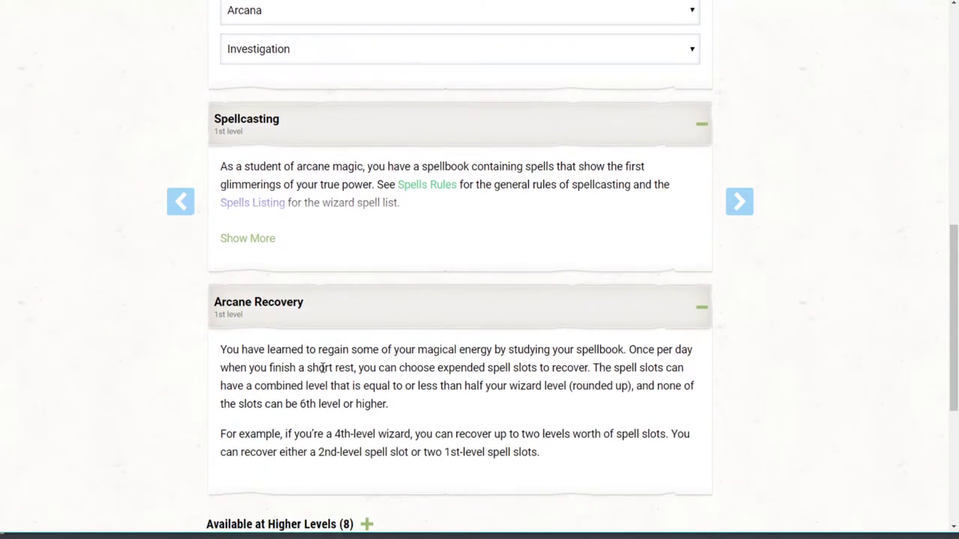
scroll(322, 368, up, 4)
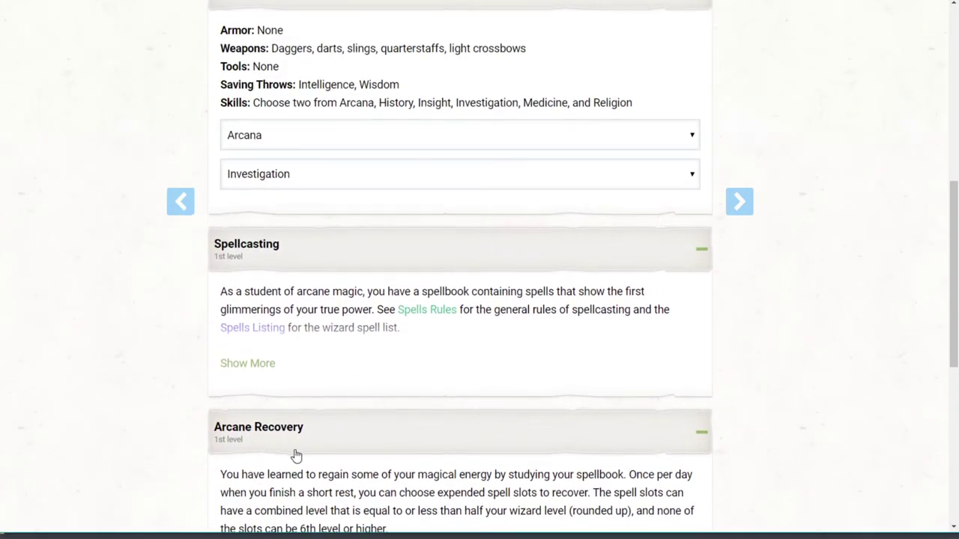
scroll(257, 416, down, 4)
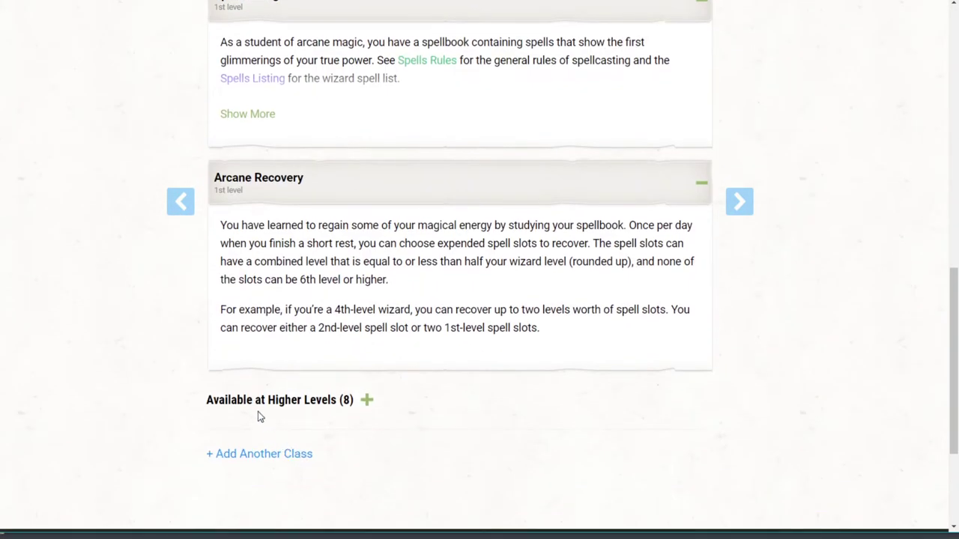
click(365, 401)
scroll(361, 405, down, 3)
click(366, 152)
scroll(411, 385, up, 12)
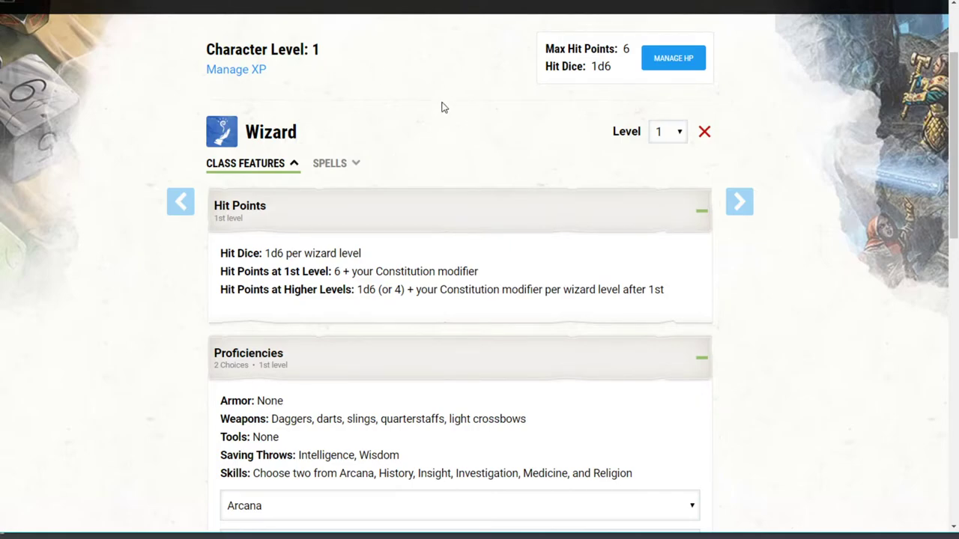
scroll(438, 108, down, 5)
scroll(534, 109, up, 7)
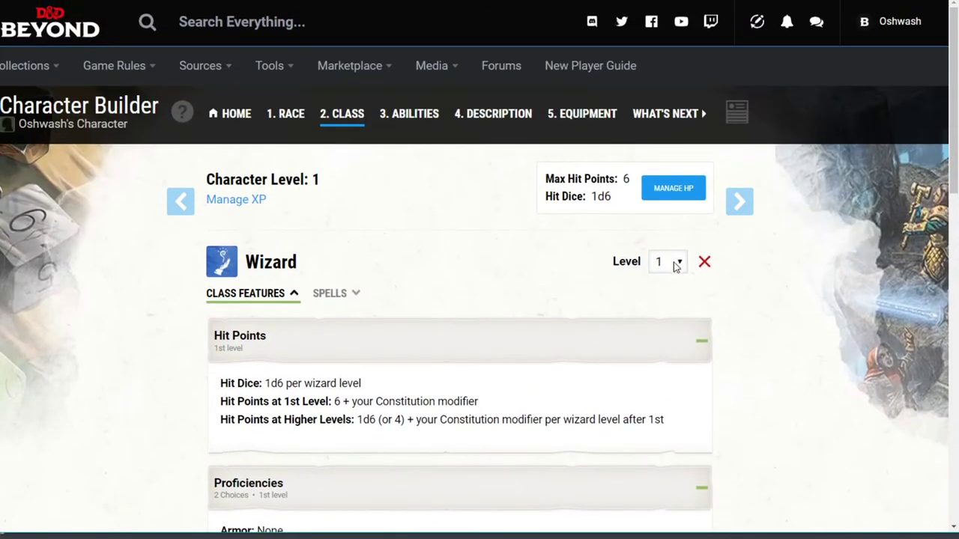
click(678, 261)
click(667, 262)
click(347, 291)
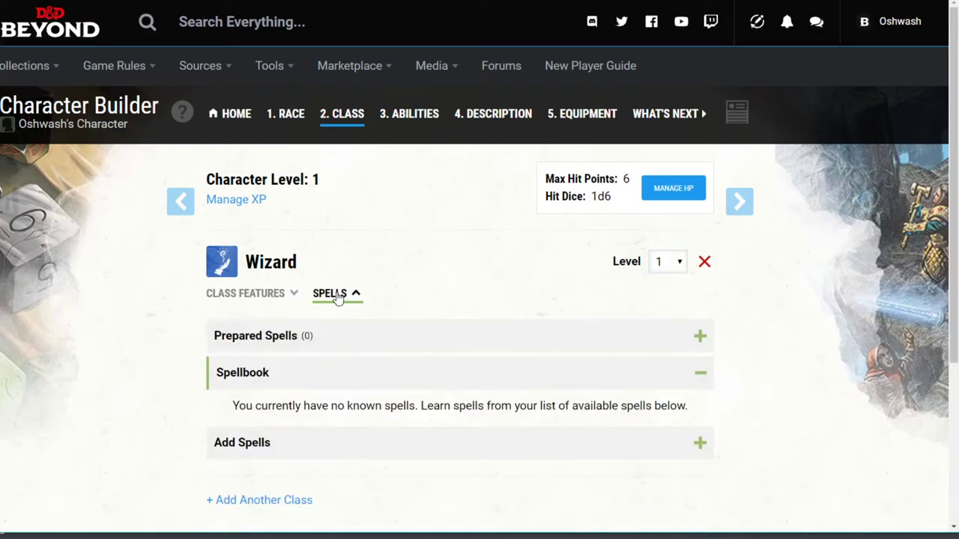
click(348, 293)
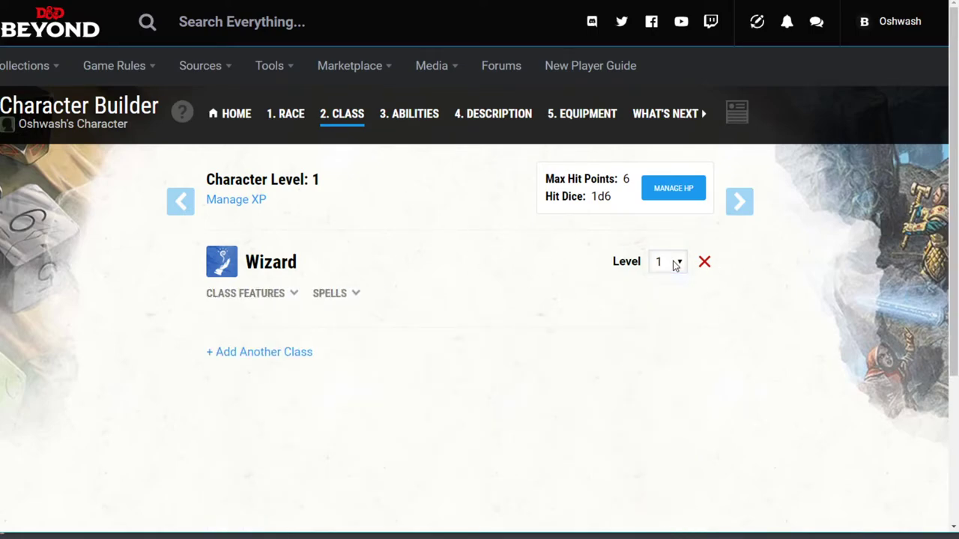
click(260, 296)
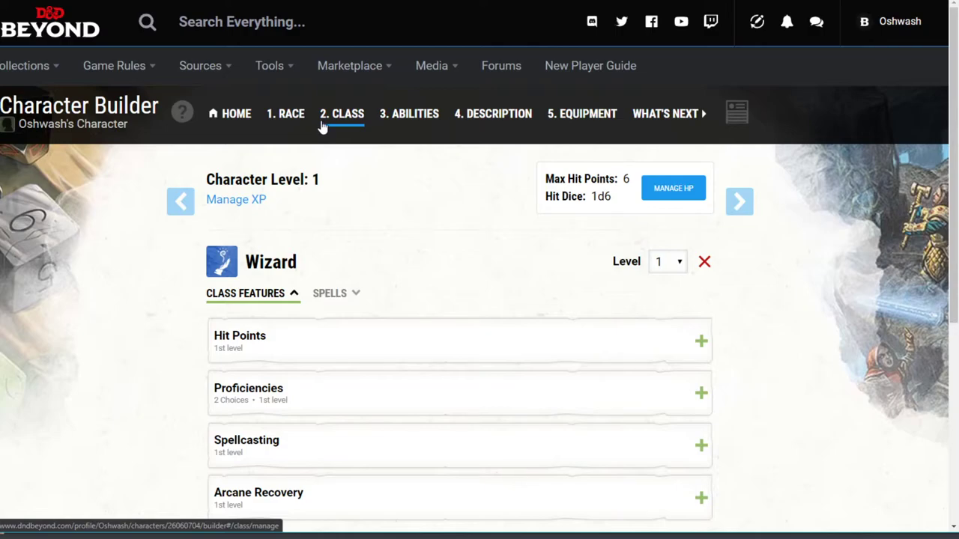
mouse_move(546, 178)
mouse_down()
mouse_move(630, 179)
mouse_move(548, 180)
mouse_up()
click(630, 180)
click(590, 180)
drag(633, 179, 611, 197)
click(630, 175)
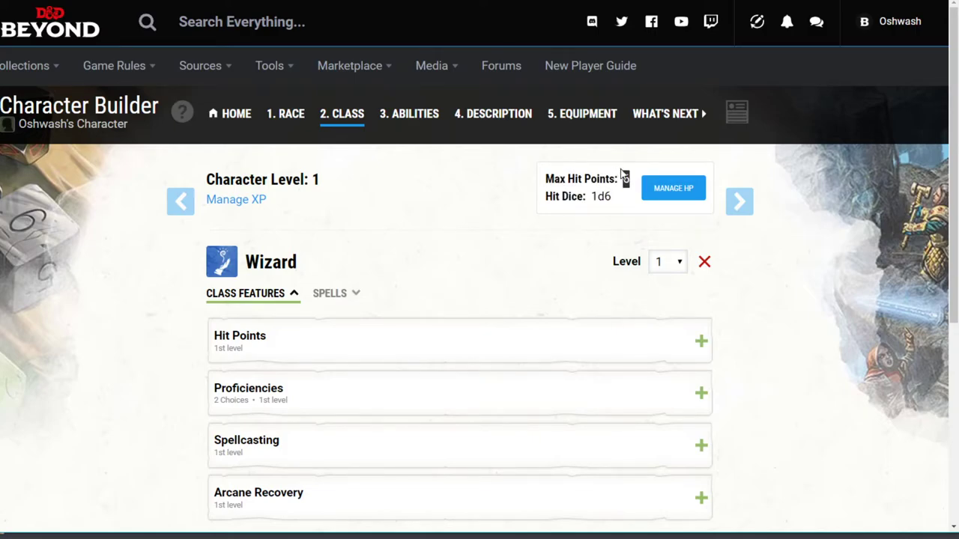
drag(632, 180, 624, 170)
click(664, 198)
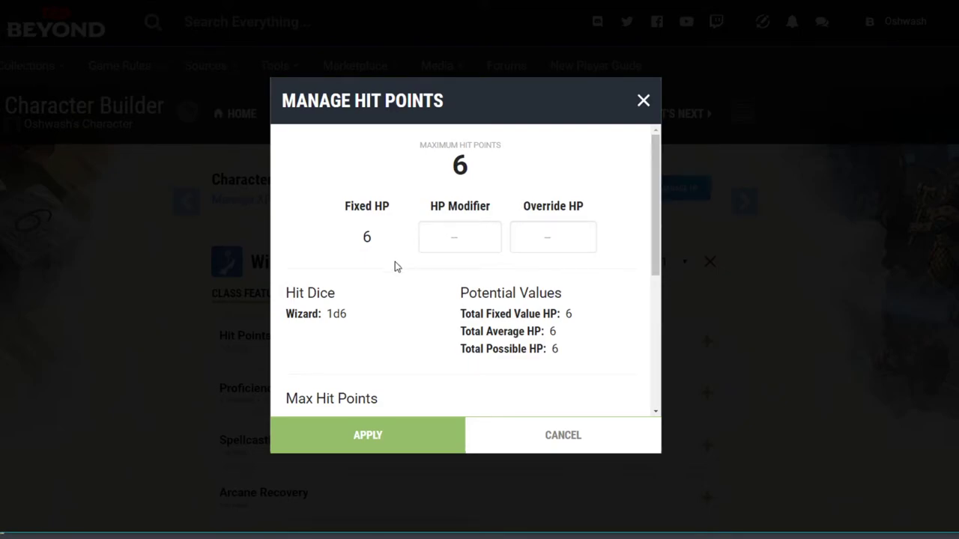
scroll(431, 292, down, 3)
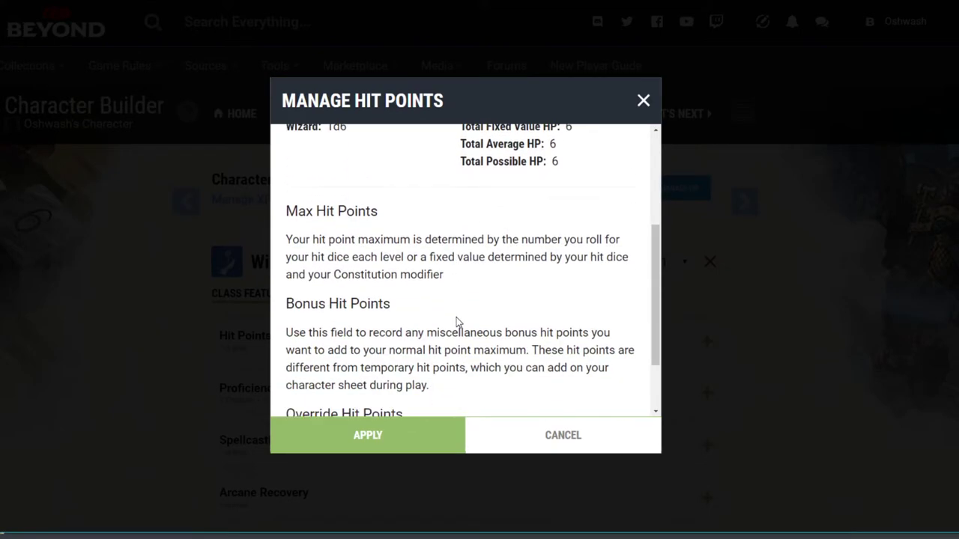
scroll(474, 309, down, 2)
scroll(479, 302, down, 1)
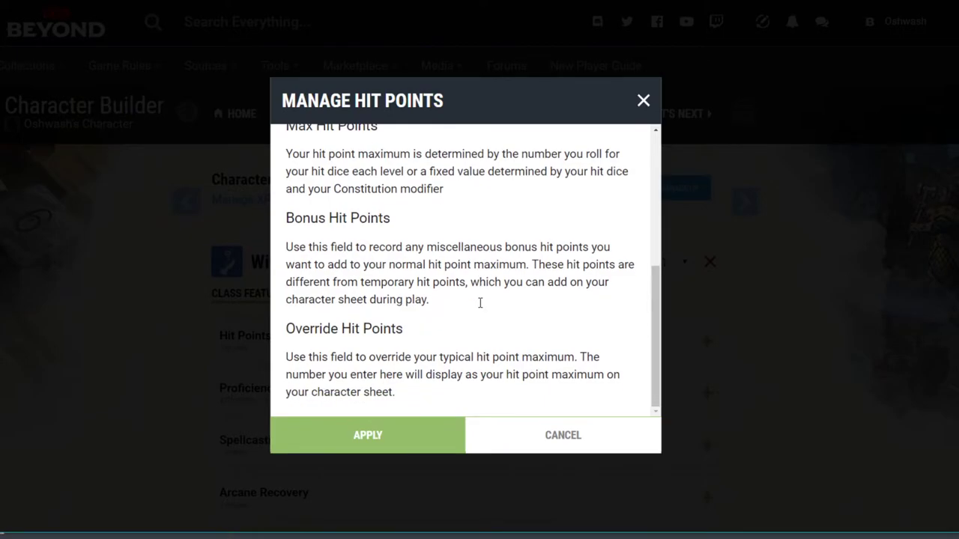
click(642, 101)
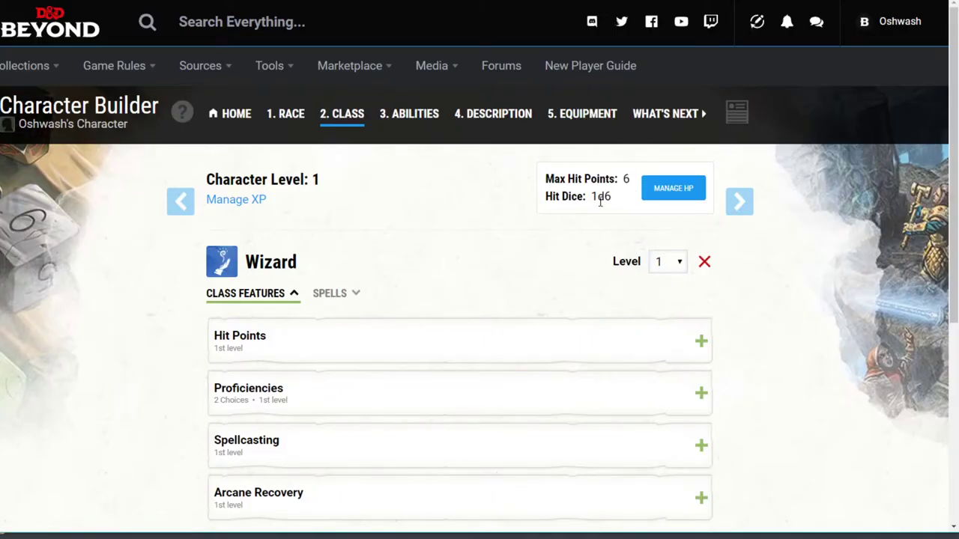
mouse_move(611, 199)
mouse_down()
mouse_move(549, 198)
mouse_move(612, 197)
mouse_up()
click(549, 198)
click(612, 203)
mouse_move(610, 199)
mouse_down()
mouse_move(547, 198)
mouse_move(622, 200)
mouse_up()
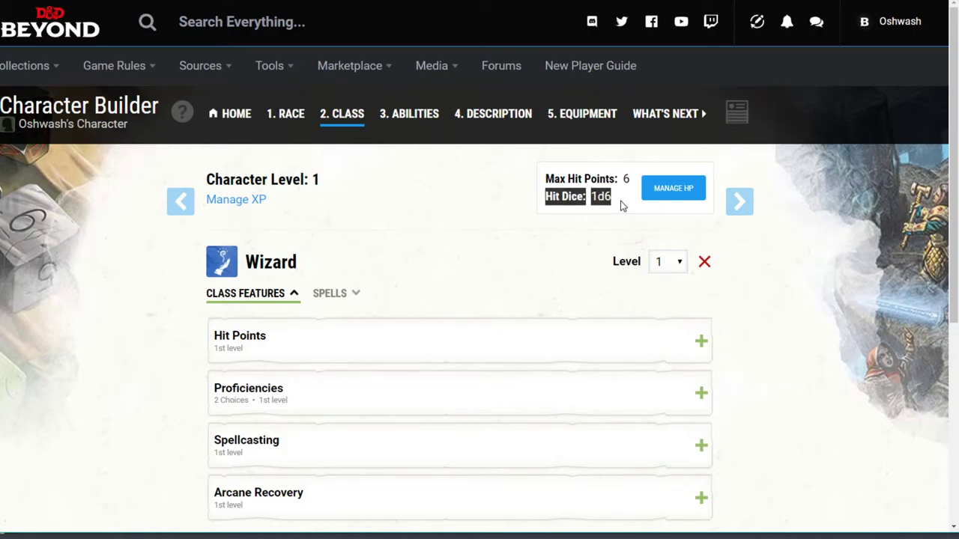
click(612, 202)
drag(612, 204, 543, 202)
click(542, 202)
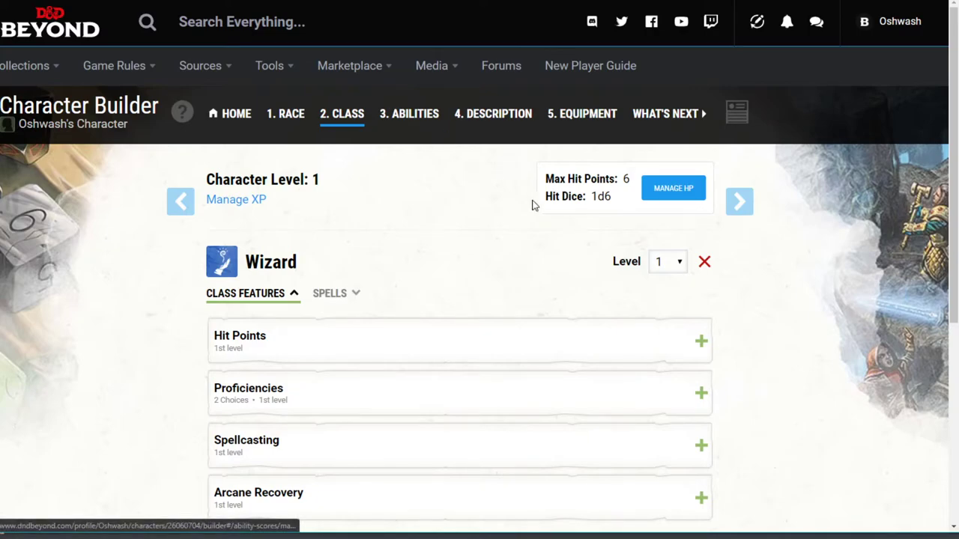
scroll(507, 277, down, 3)
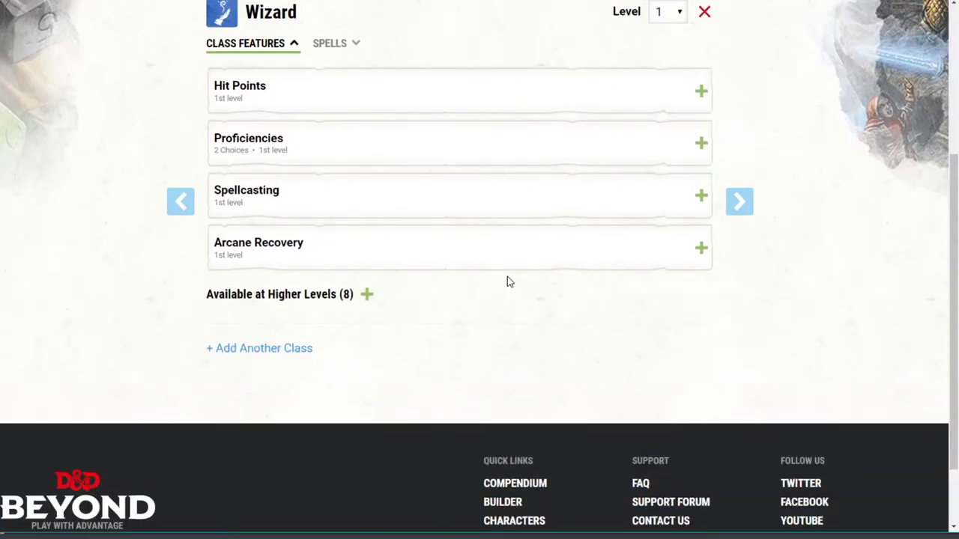
scroll(507, 279, up, 3)
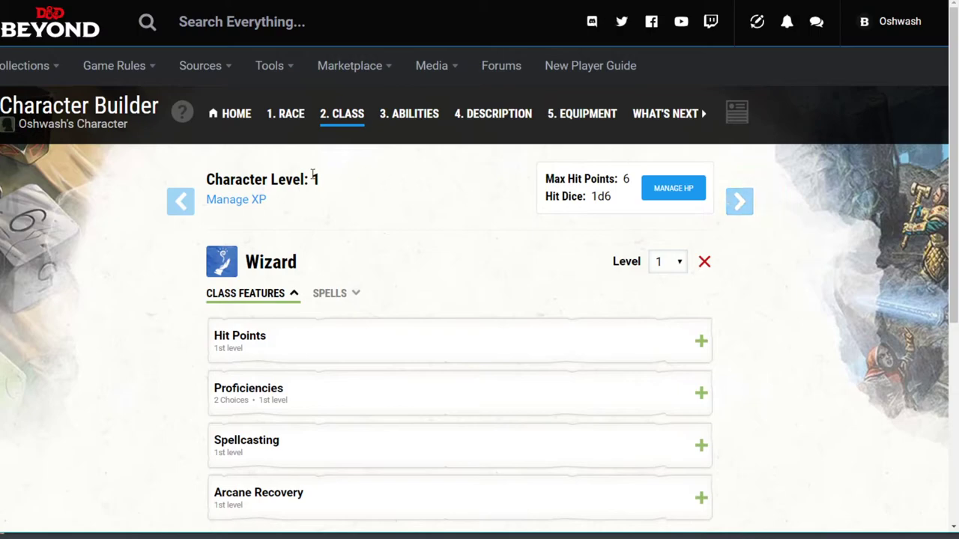
Step: Move to the Abilities step and look over the score generation methods
click(745, 202)
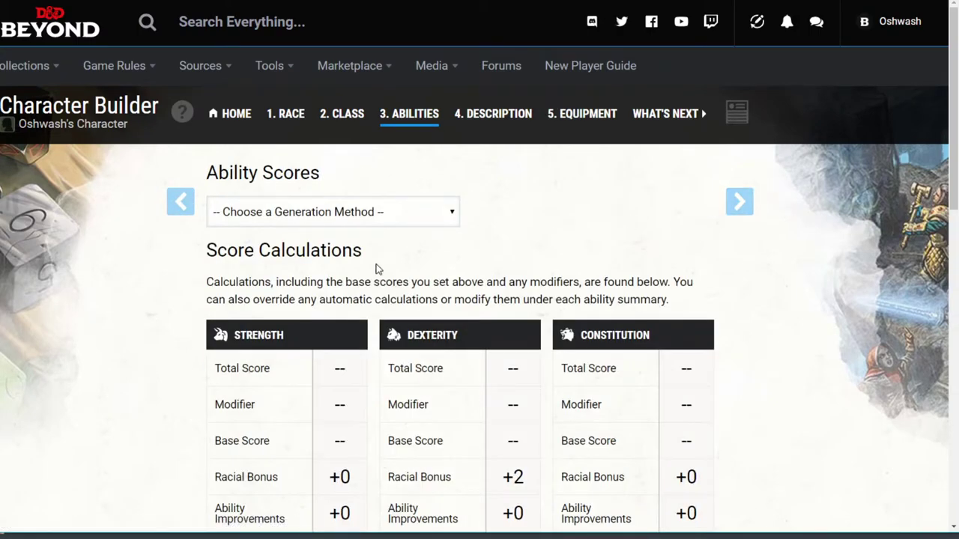
scroll(451, 167, down, 1)
scroll(412, 278, down, 1)
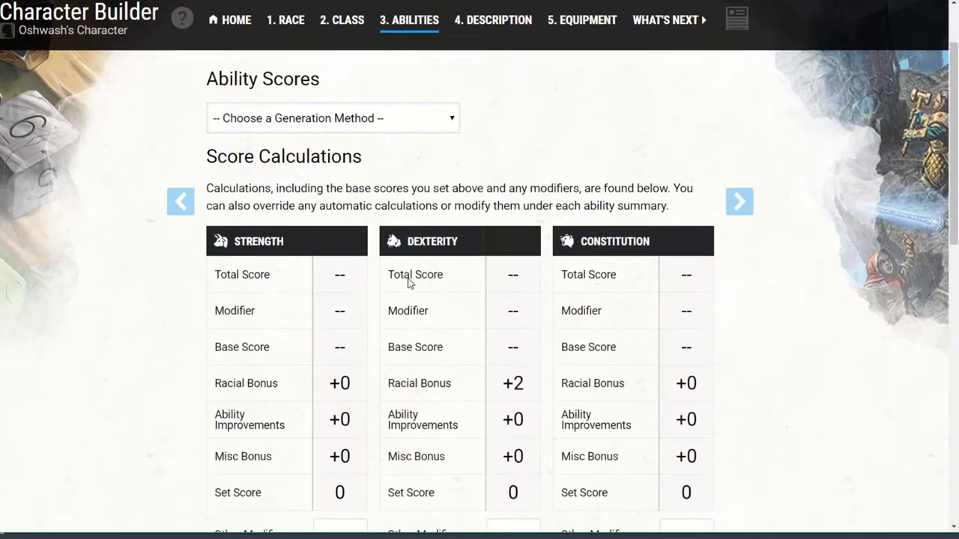
click(344, 89)
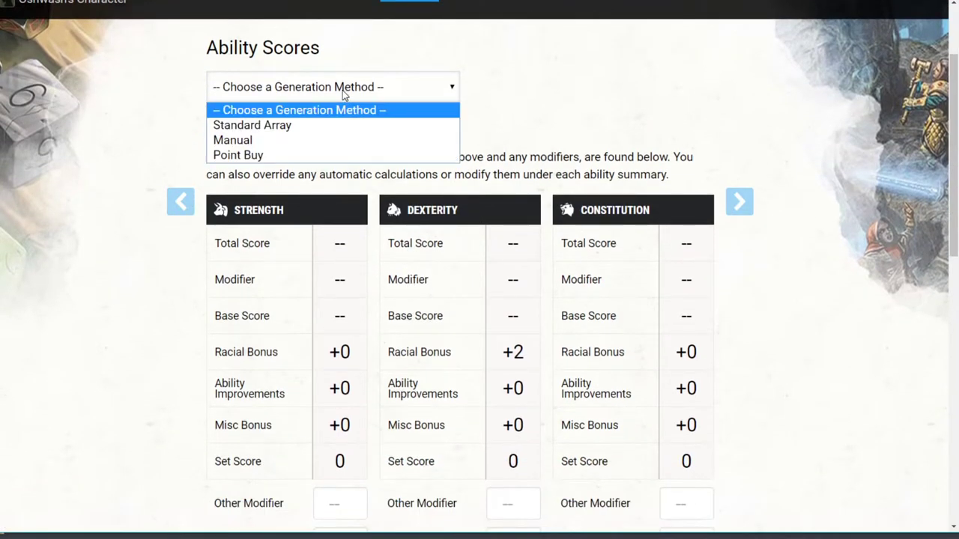
click(445, 96)
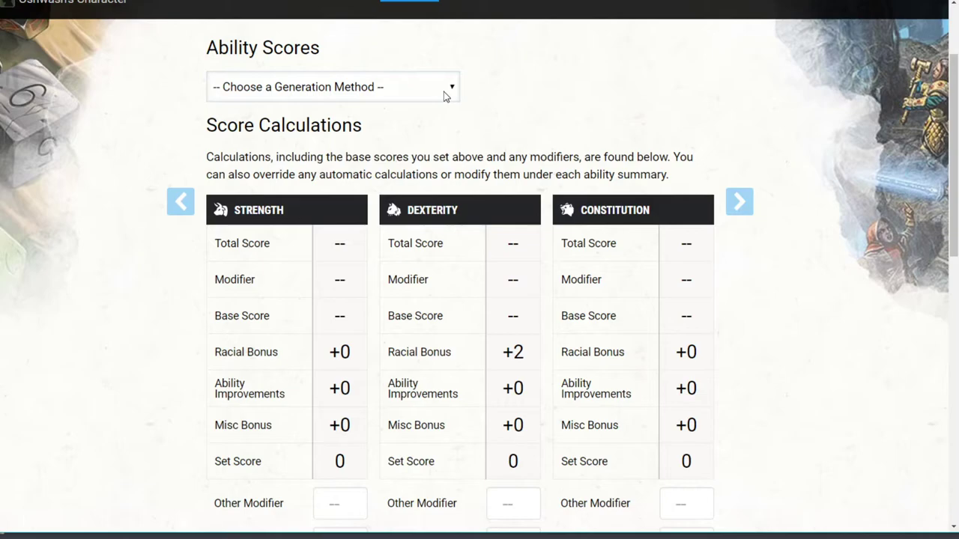
Step: Reopen the generation method dropdown several times without choosing a method
scroll(344, 315, down, 3)
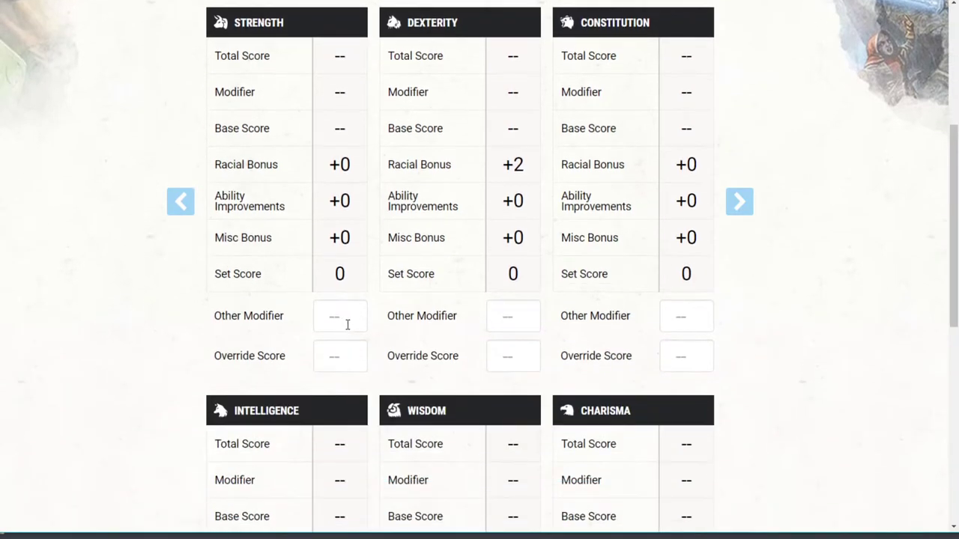
scroll(348, 323, down, 2)
scroll(371, 381, up, 7)
click(415, 221)
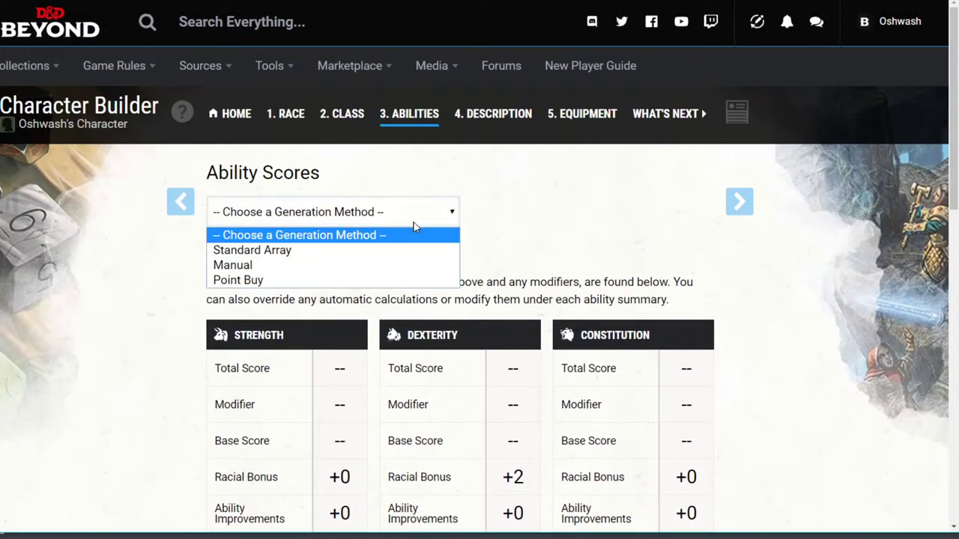
click(329, 218)
click(364, 218)
click(457, 211)
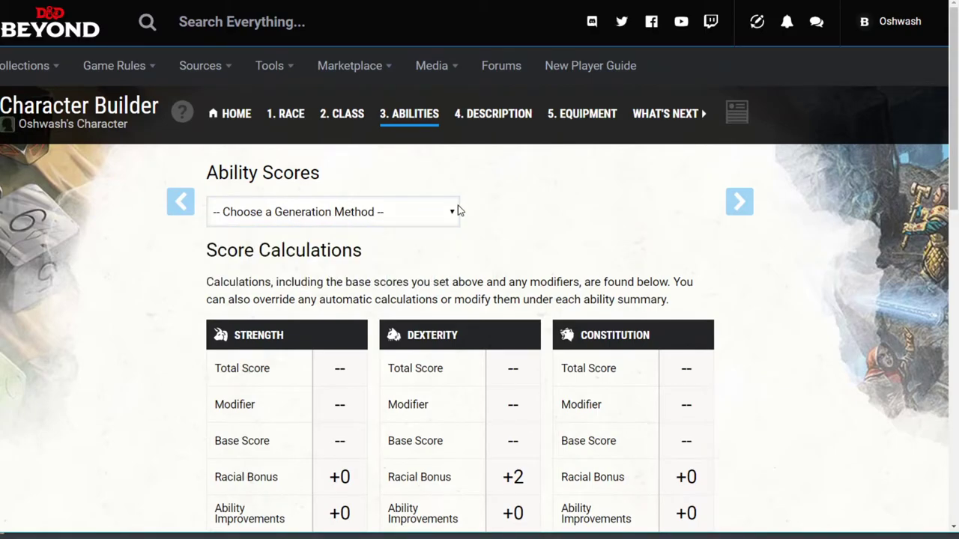
scroll(457, 211, down, 2)
click(320, 87)
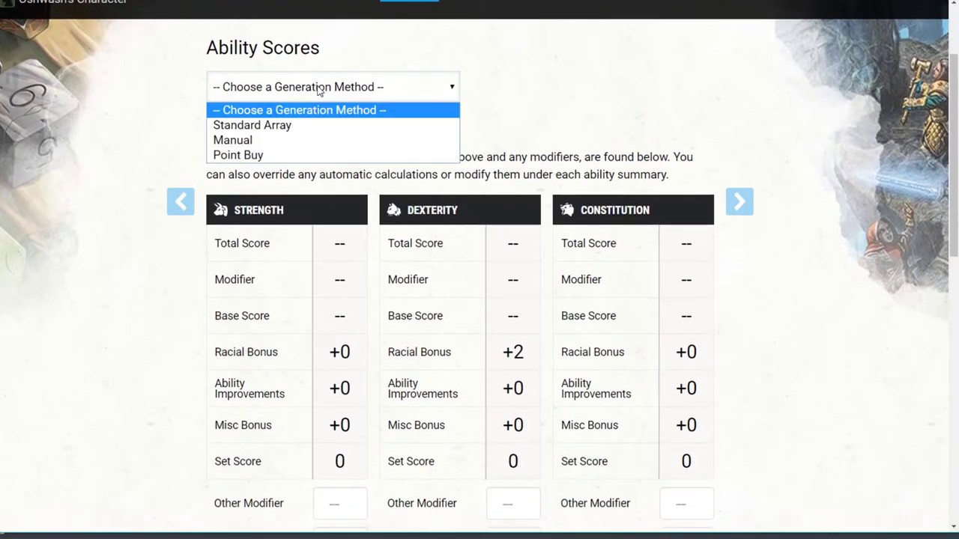
Step: Switch the generation method to Standard Array and view the Strength score choices
click(327, 125)
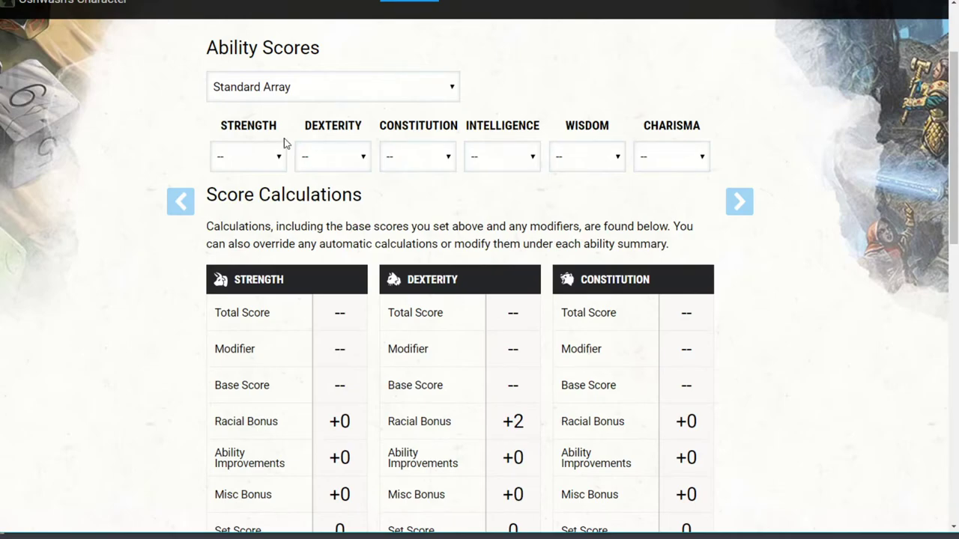
scroll(284, 138, up, 1)
click(276, 218)
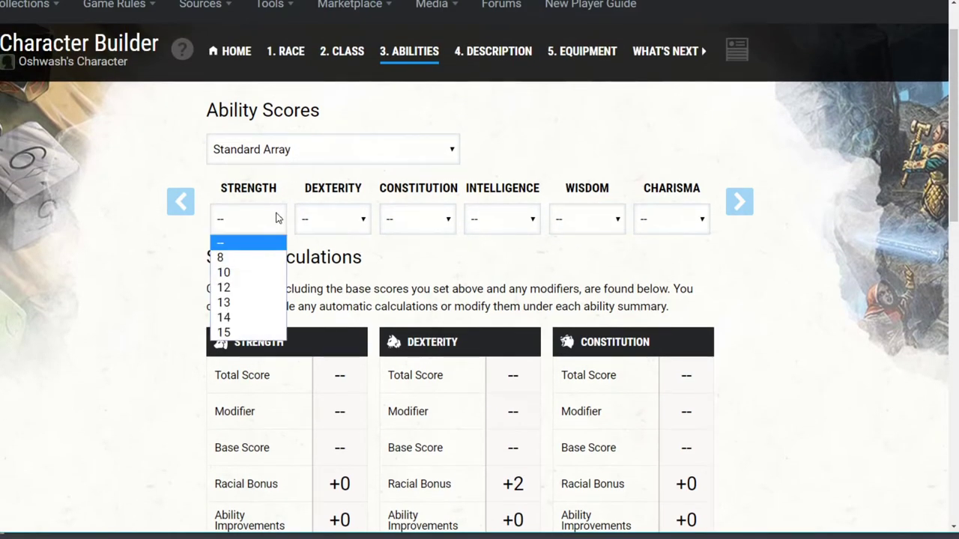
click(277, 217)
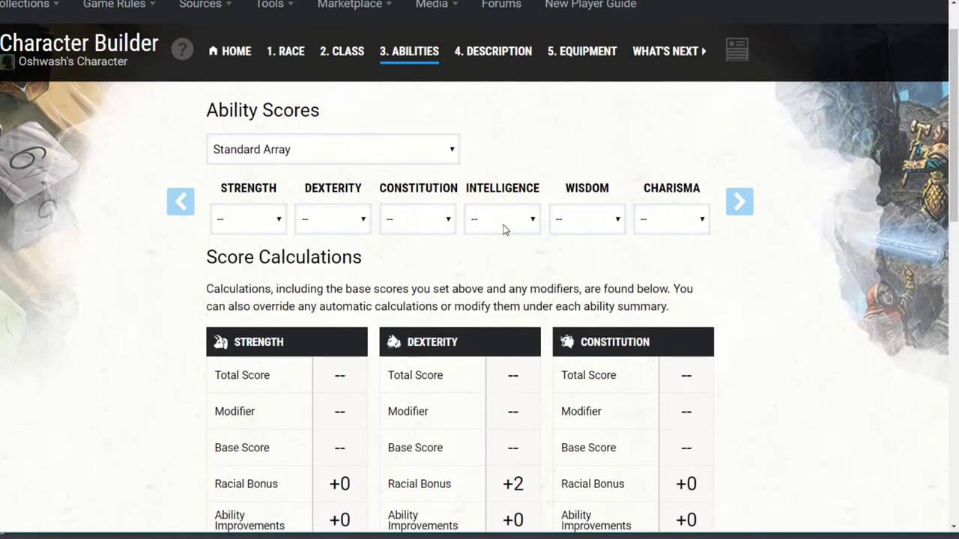
click(273, 220)
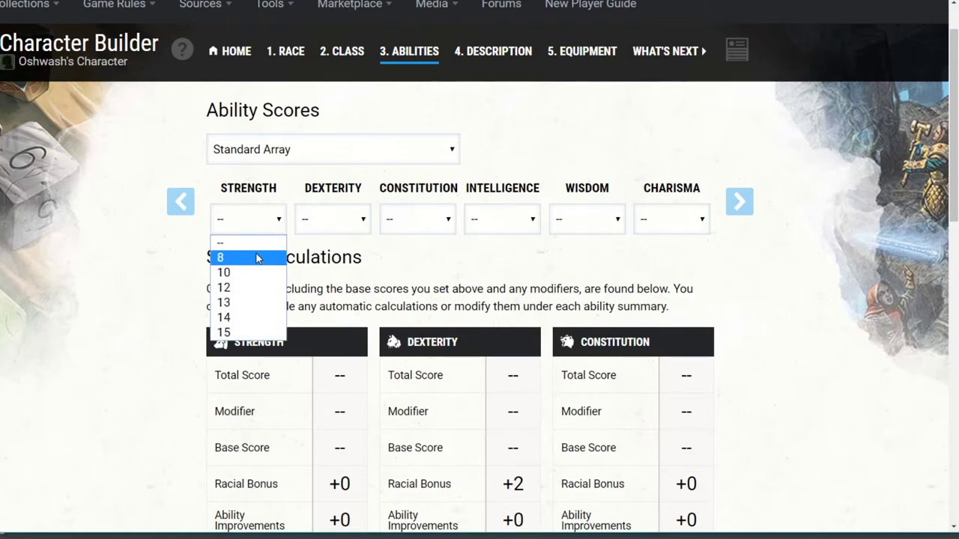
Step: View the Dexterity, Constitution, Intelligence, Wisdom and Charisma score choices without picking any
click(319, 226)
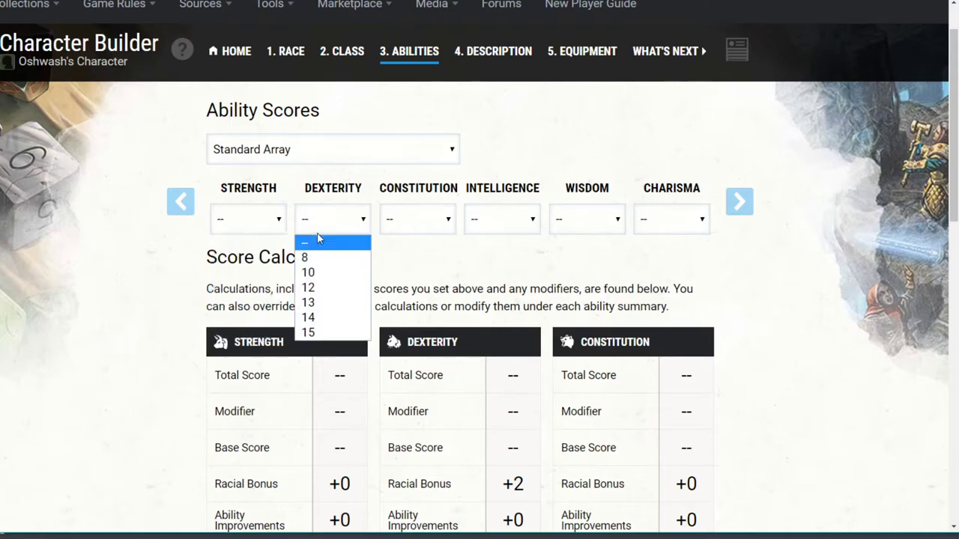
click(386, 228)
click(500, 222)
click(589, 222)
click(686, 222)
click(683, 222)
click(599, 221)
click(503, 220)
Step: Preview the Intelligence value 8 but leave it unset, then look over the abilities panel
click(427, 219)
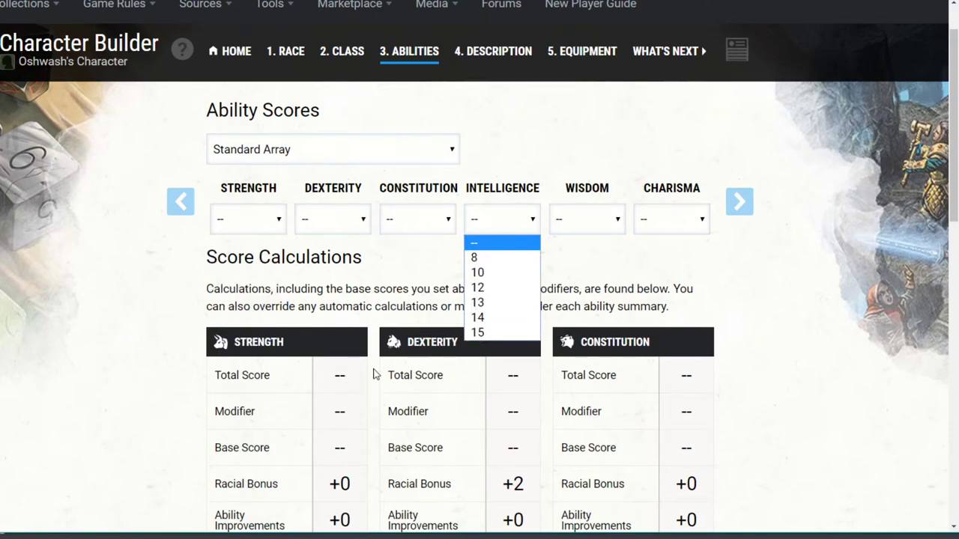
key(Down)
click(568, 166)
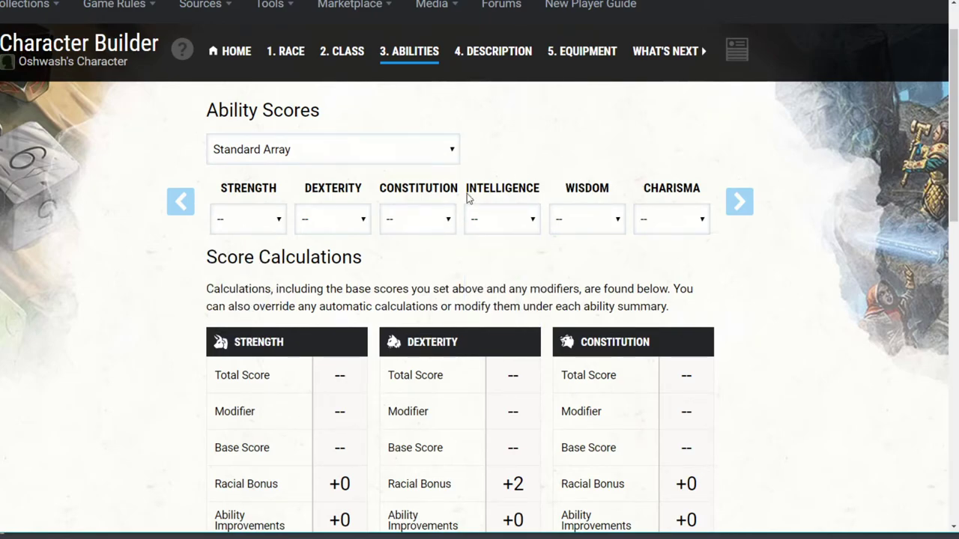
scroll(409, 281, down, 2)
scroll(383, 366, down, 2)
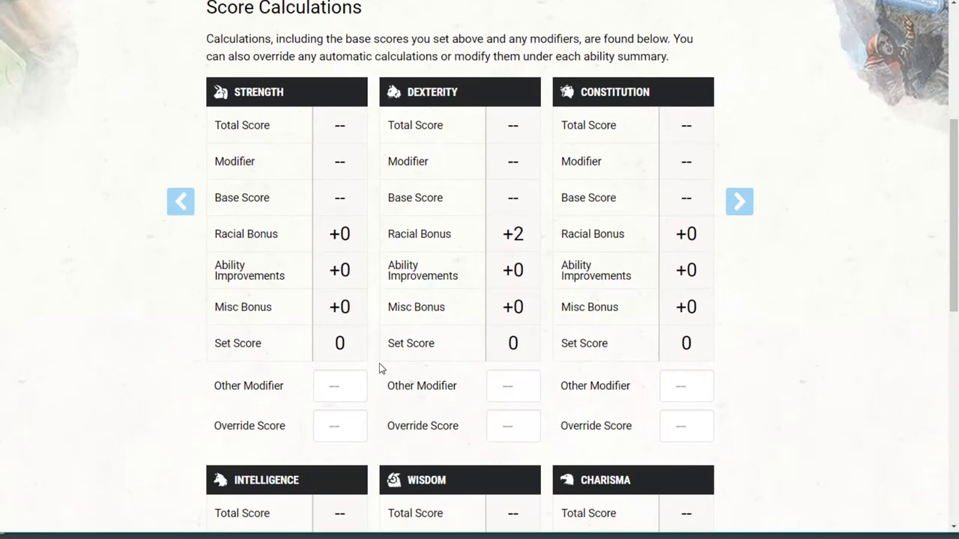
scroll(379, 367, down, 6)
scroll(377, 368, up, 5)
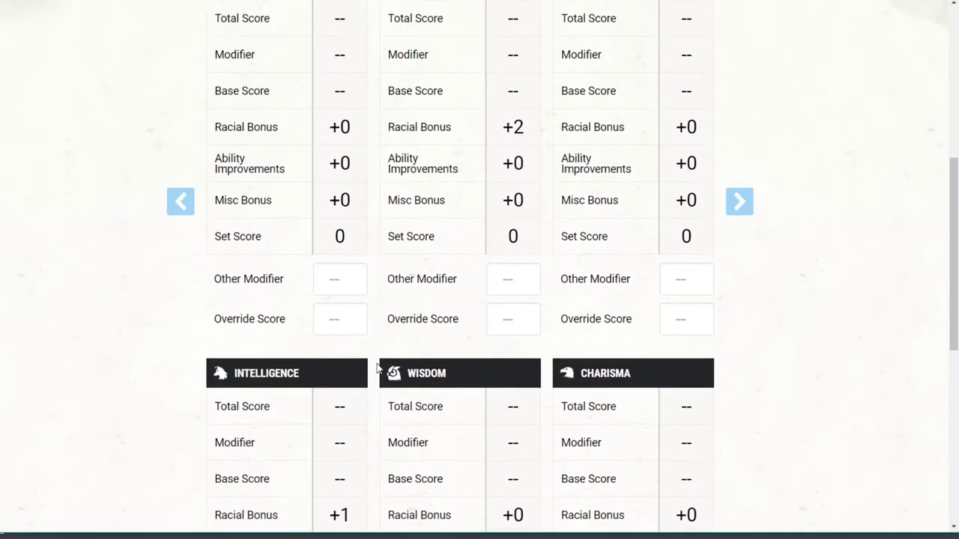
scroll(377, 367, up, 5)
scroll(377, 364, up, 2)
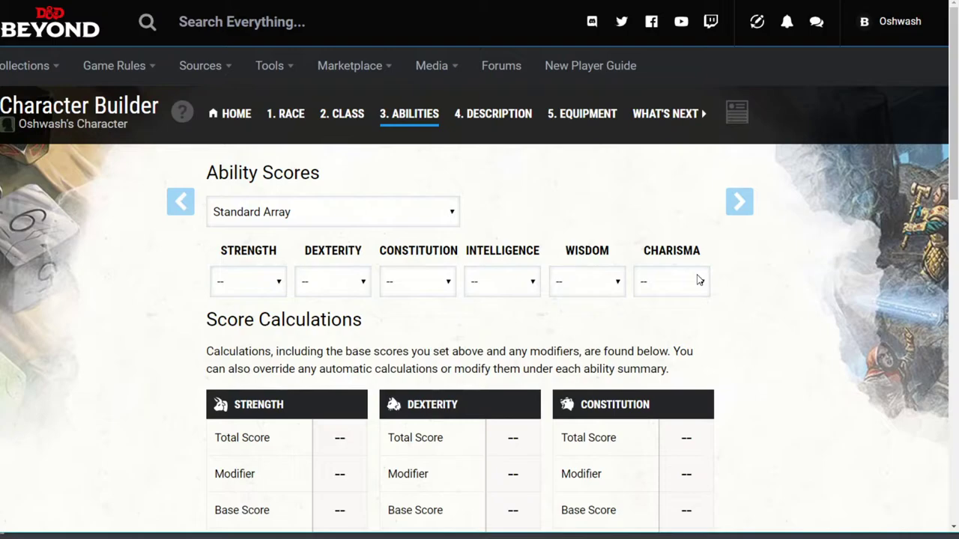
Step: Assign Intelligence 8, Charisma 14 (changed from 13) and Wisdom 10
click(511, 289)
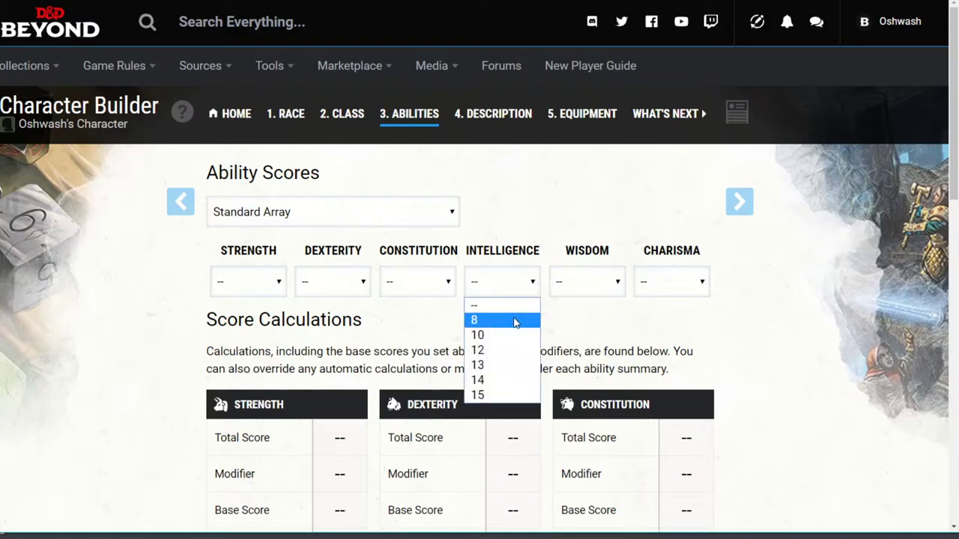
click(498, 320)
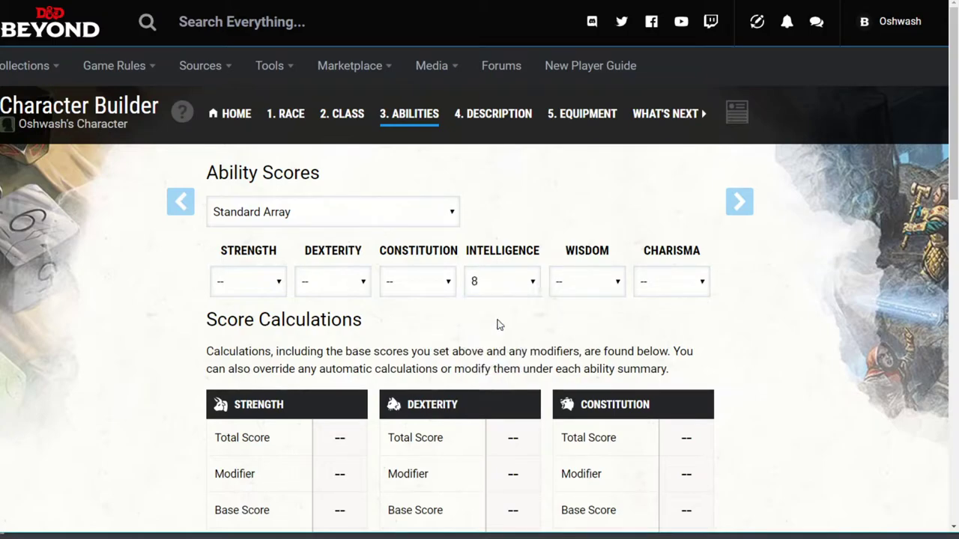
click(701, 292)
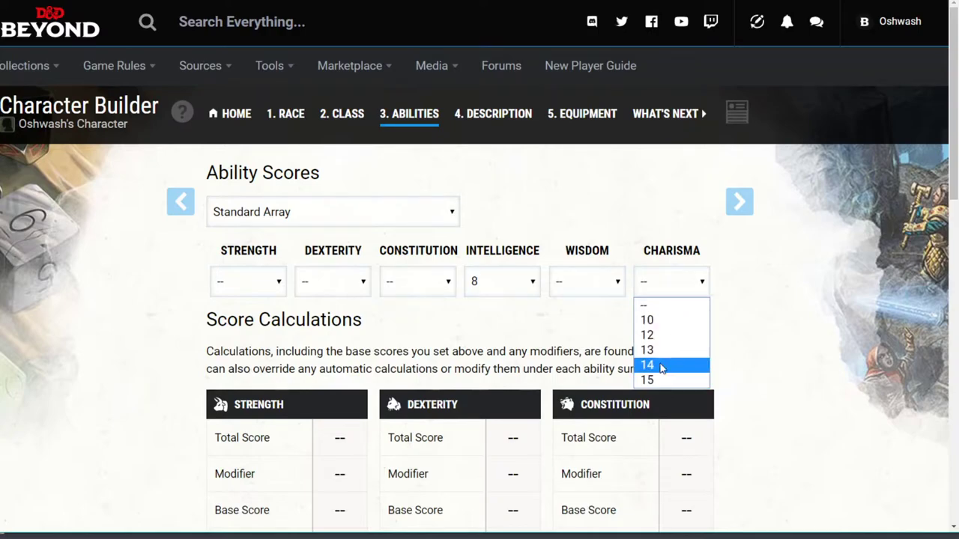
click(658, 350)
click(660, 283)
click(671, 365)
click(609, 275)
click(589, 318)
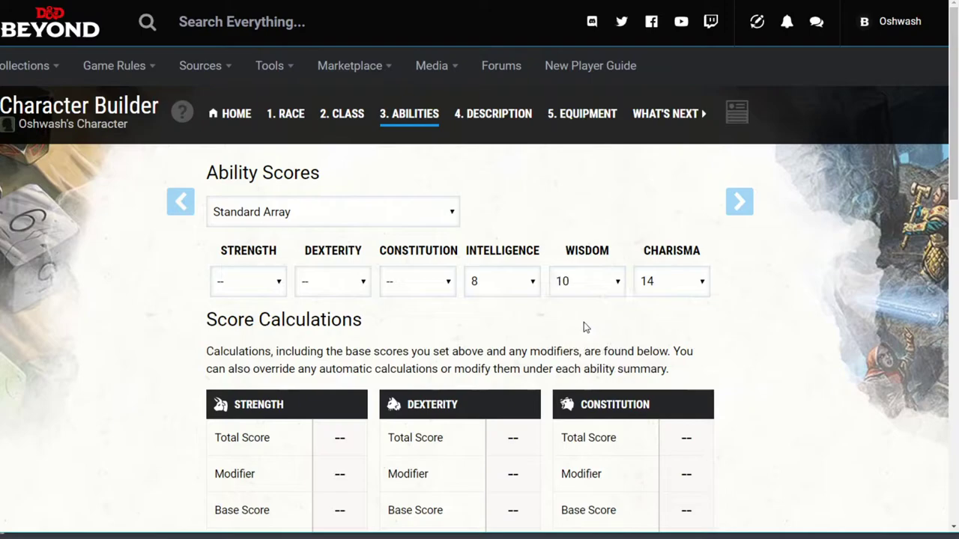